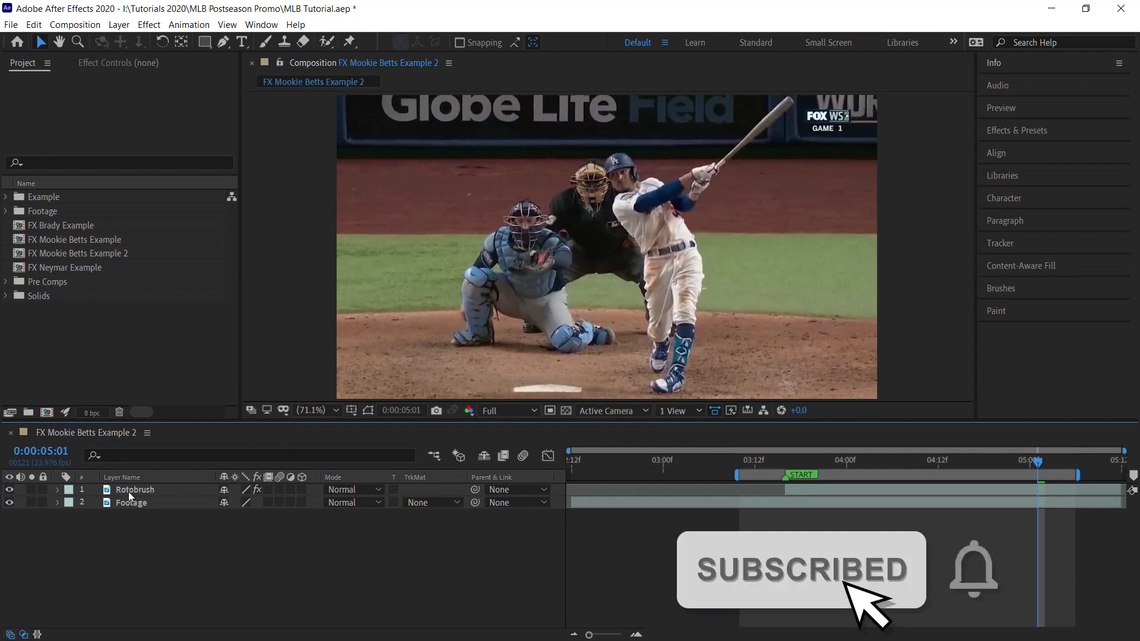
# Solo the Rotobrush layer over the transparency grid and scrub to check the batter's cut-out.
pyautogui.click(152, 492)
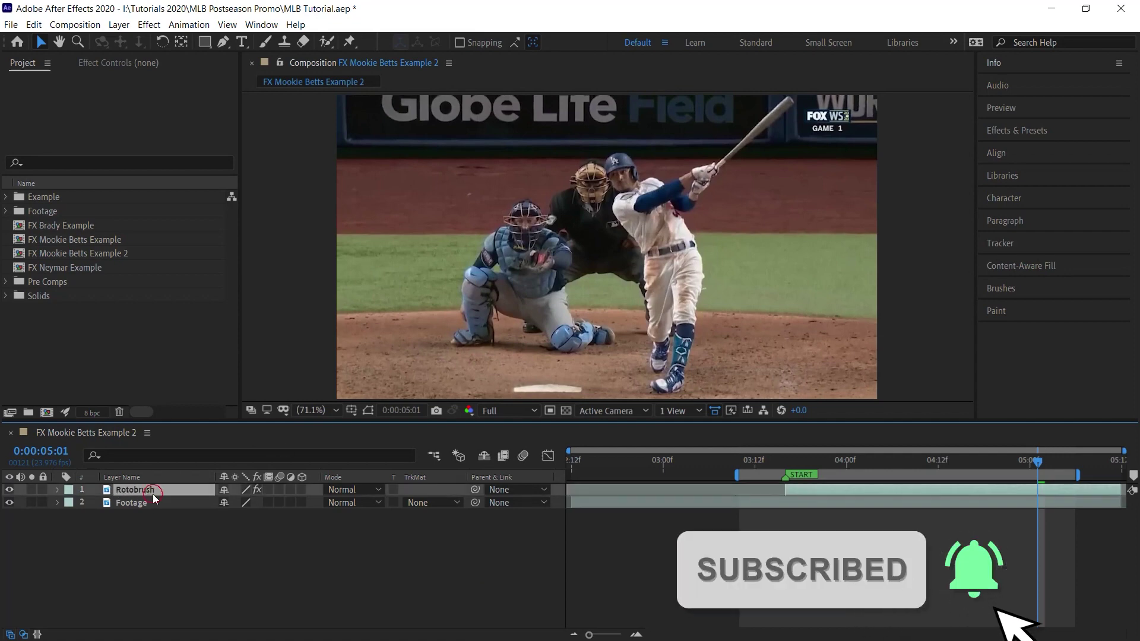
pyautogui.click(32, 490)
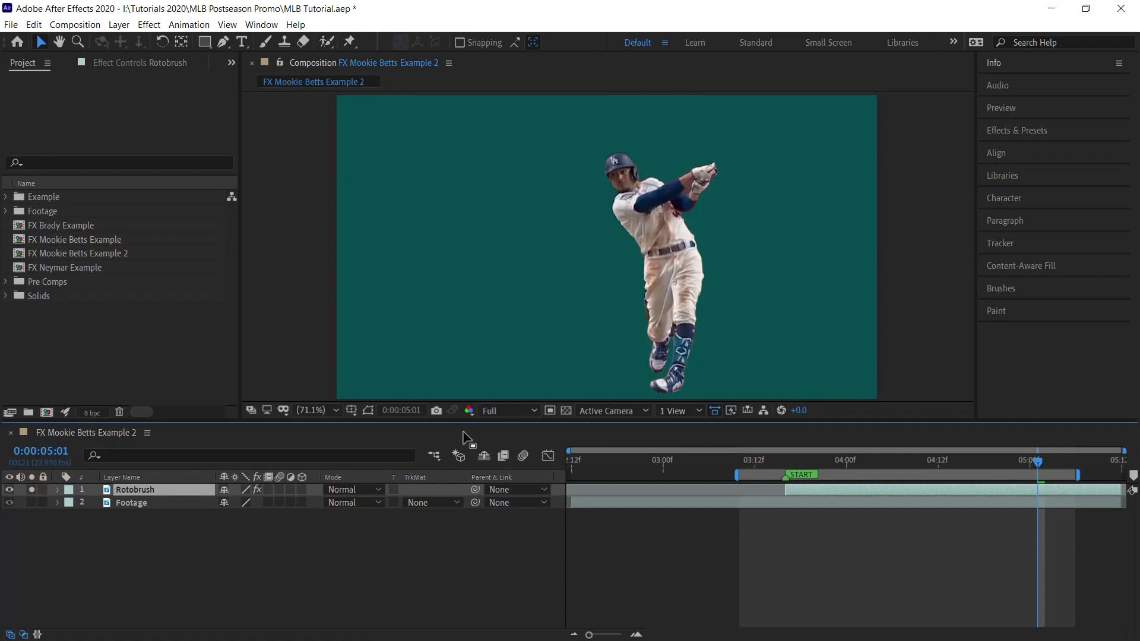
pyautogui.click(566, 411)
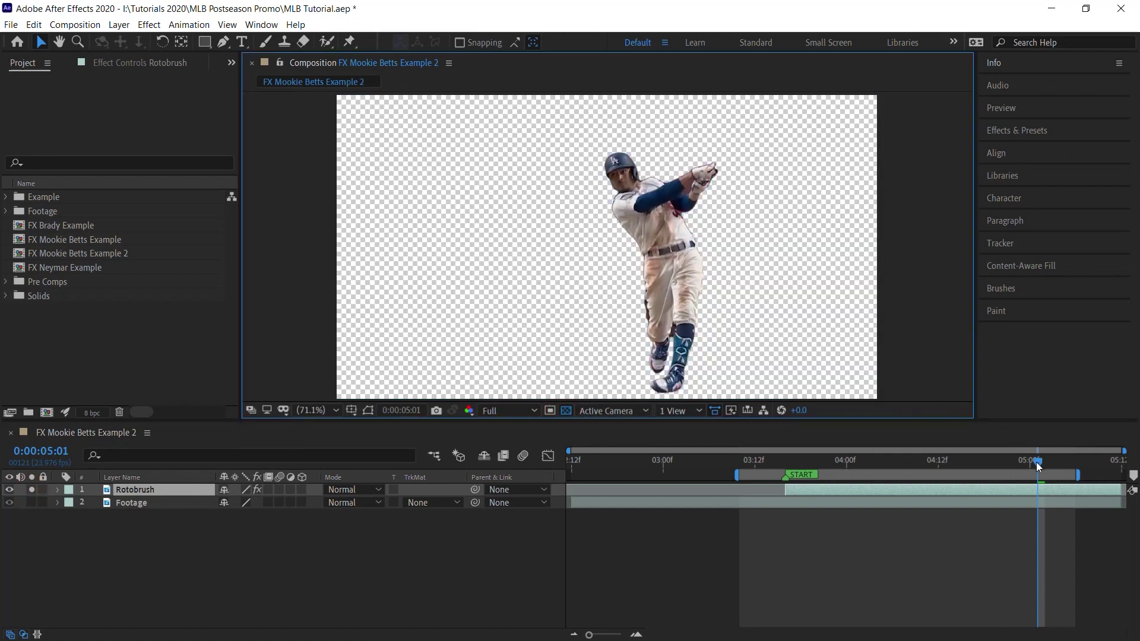
pyautogui.moveTo(1037, 463); pyautogui.dragTo(999, 465)
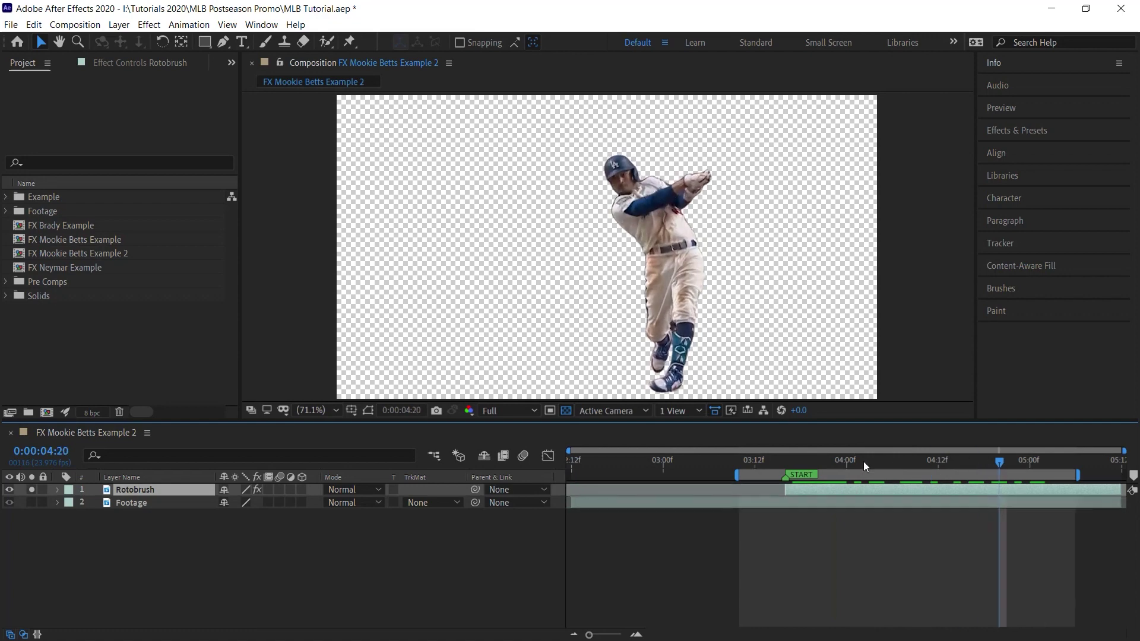
pyautogui.click(142, 64)
pyautogui.click(23, 64)
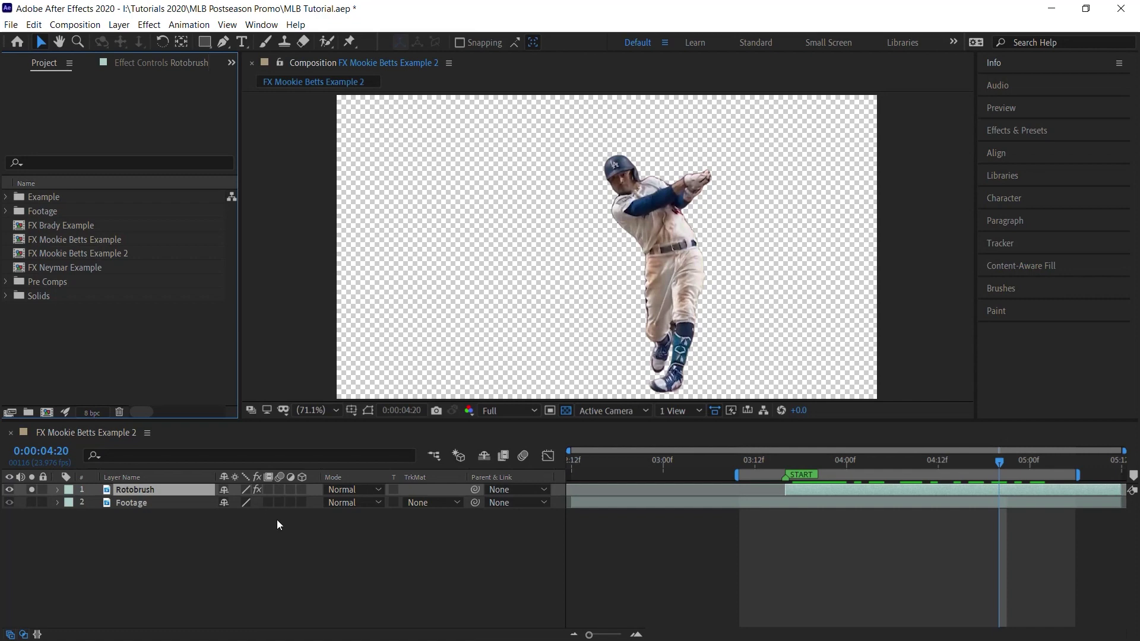
# Mark the work area from 03:16 (B) to the composition's last frame at 05:11 (N).
pyautogui.moveTo(874, 475)
pyautogui.mouseDown()
pyautogui.moveTo(745, 475)
pyautogui.moveTo(821, 475)
pyautogui.moveTo(764, 477)
pyautogui.mouseUp()
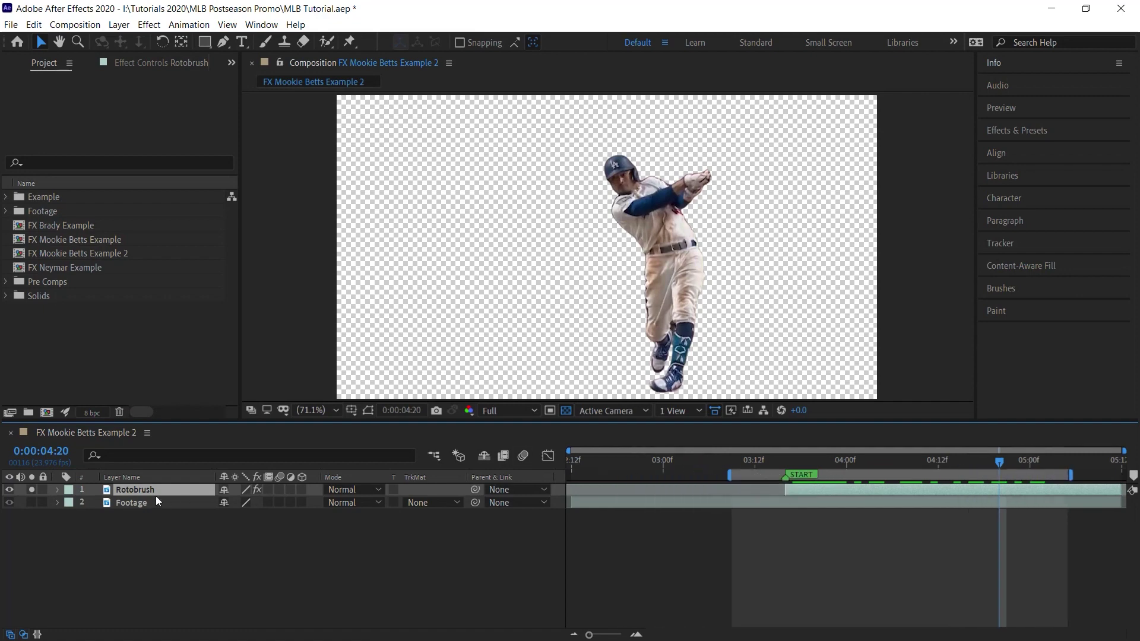
pyautogui.moveTo(999, 461); pyautogui.dragTo(784, 469)
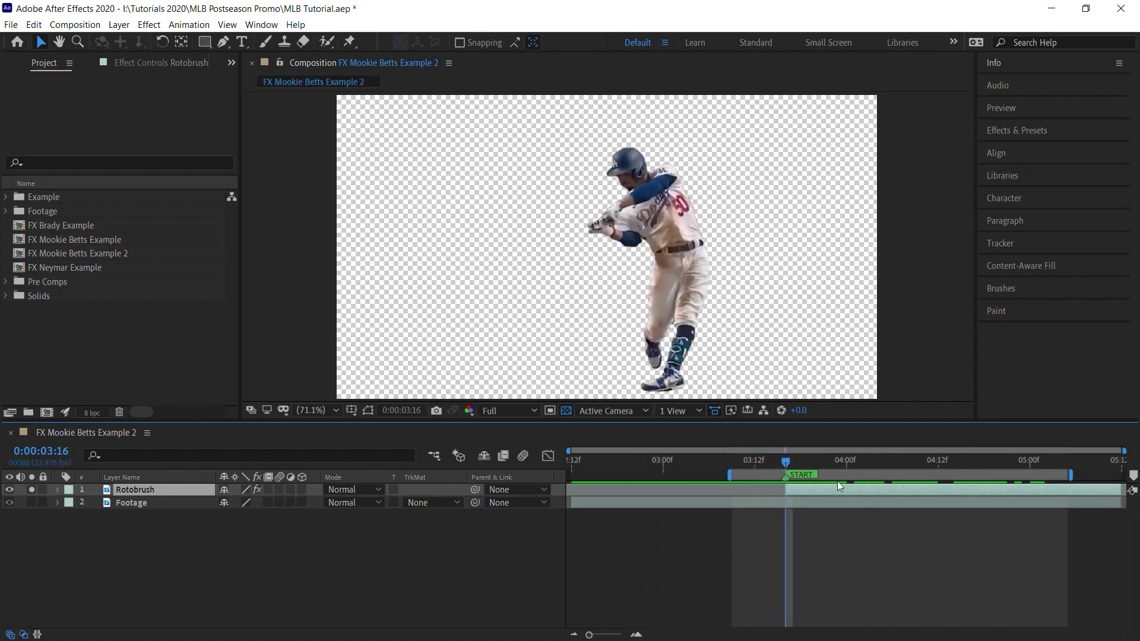
pyautogui.press('b')
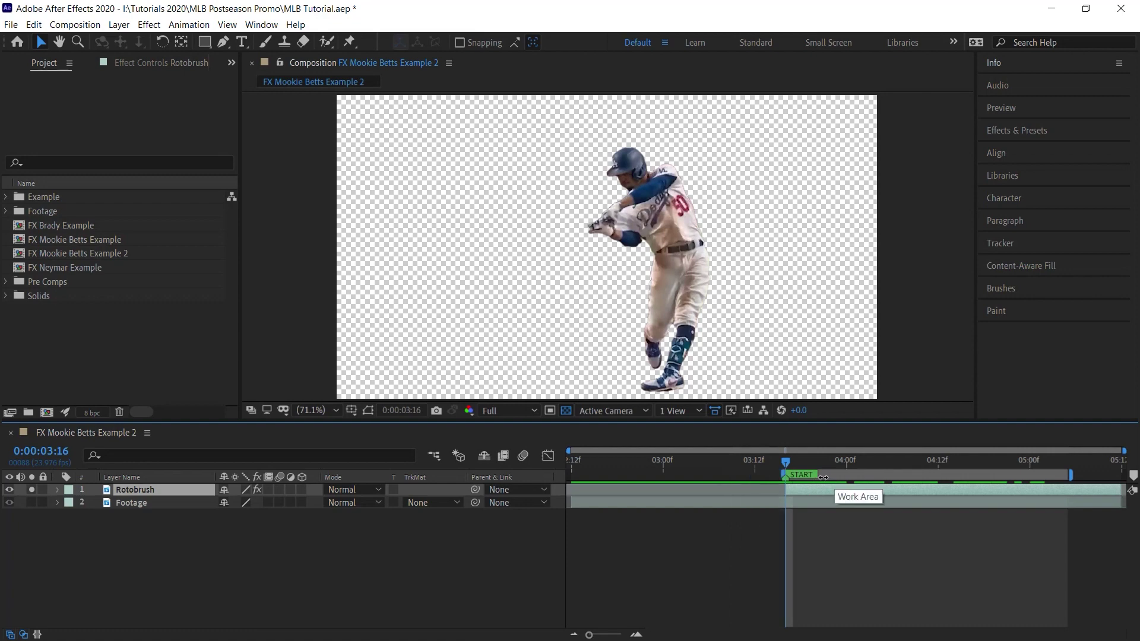
pyautogui.click(1037, 461)
pyautogui.press('End')
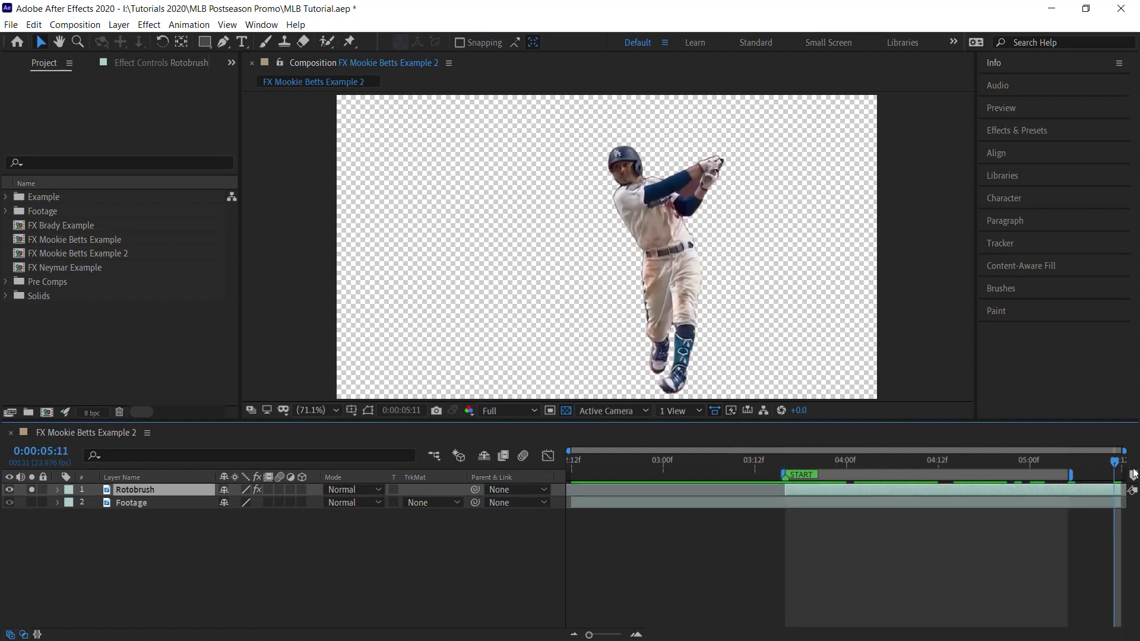
pyautogui.press('n')
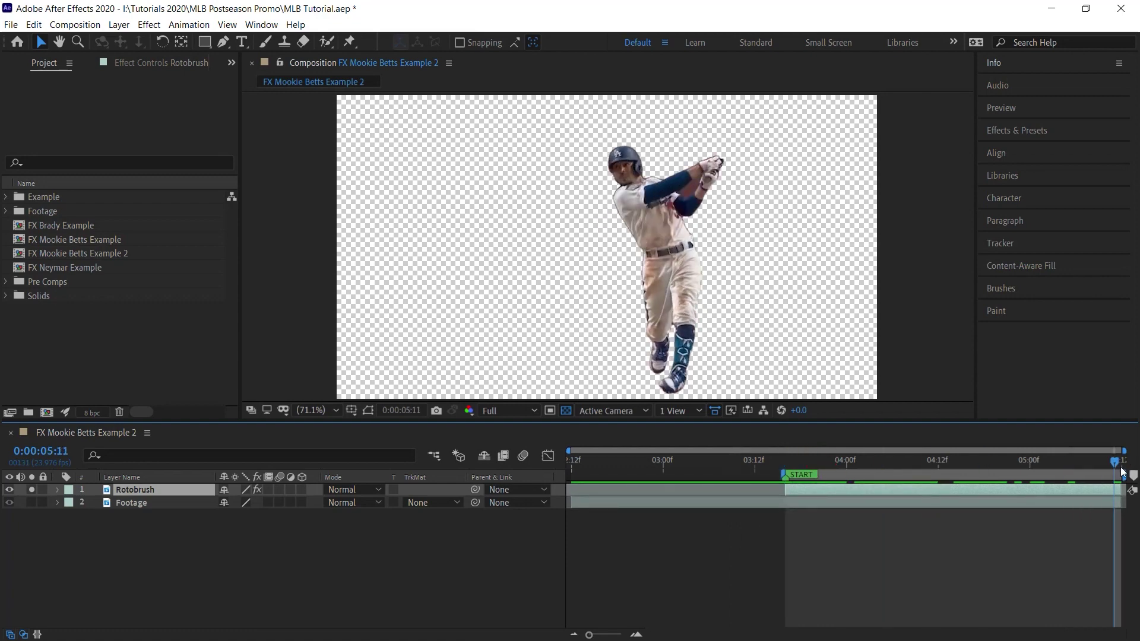
pyautogui.moveTo(1122, 470); pyautogui.dragTo(847, 465)
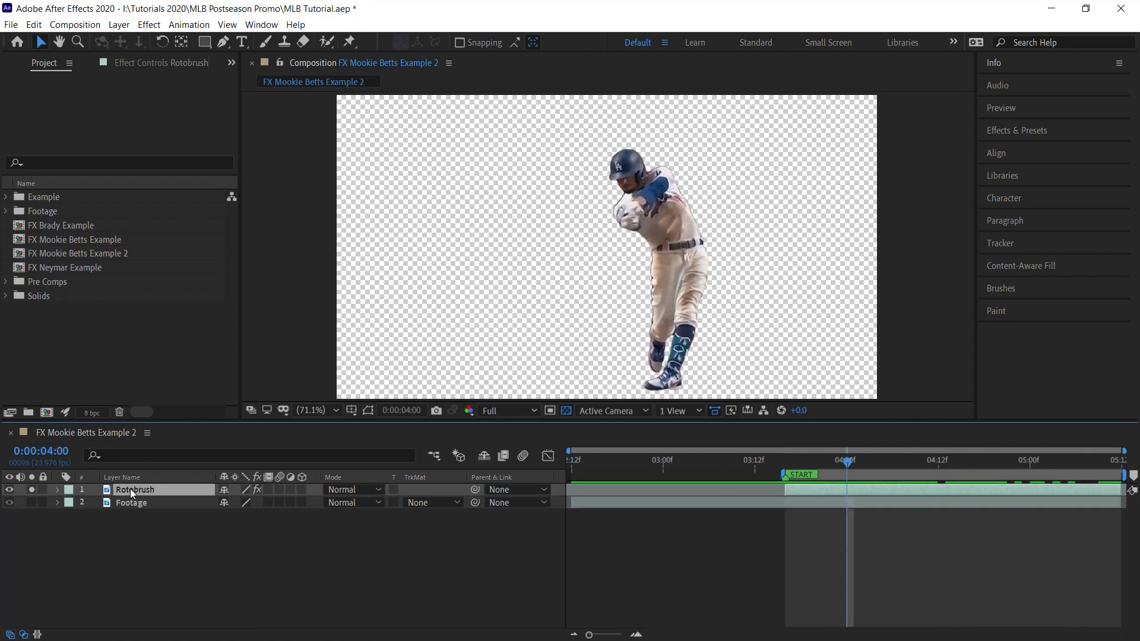
# Auto-trace the Rotobrush layer's Alpha channel across the Work Area onto a new layer.
pyautogui.click(118, 25)
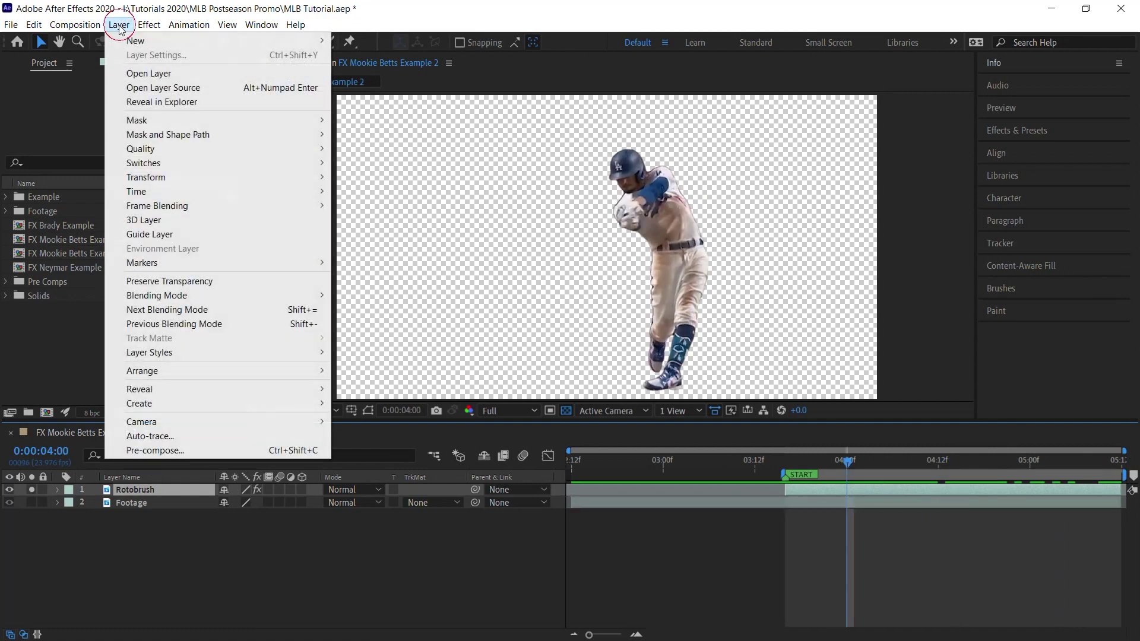
pyautogui.click(204, 435)
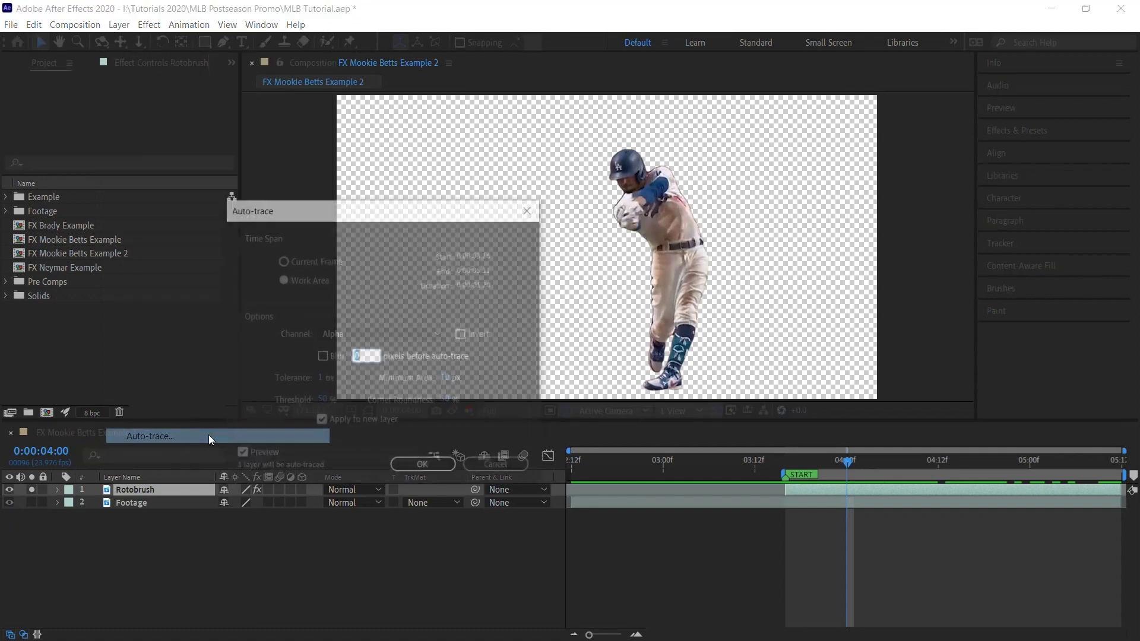
pyautogui.click(304, 279)
pyautogui.click(359, 333)
pyautogui.click(346, 351)
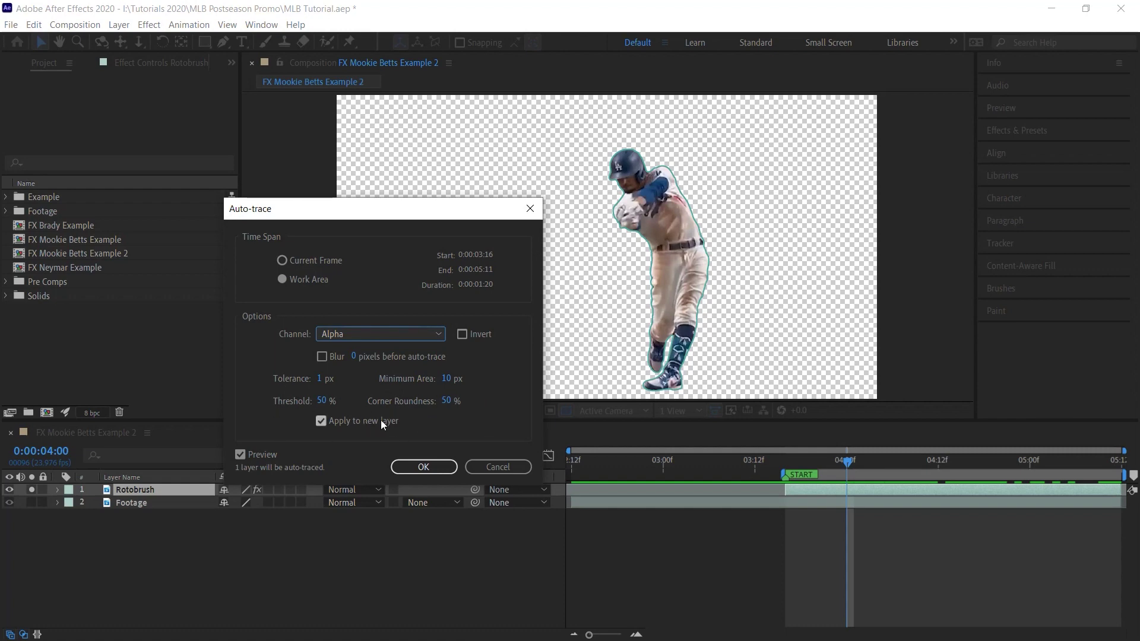
pyautogui.click(429, 467)
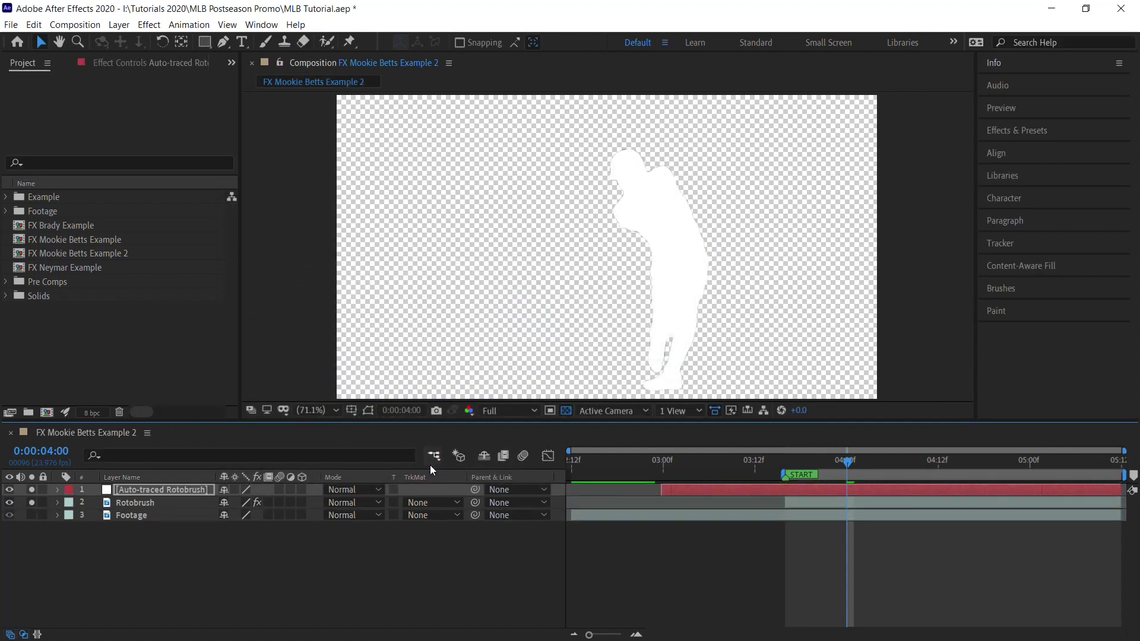
# Return the viewer to a solid background and rename the traced layer to Outline.
pyautogui.click(566, 410)
pyautogui.press('Return')
pyautogui.write('Outline')
pyautogui.press('Return')
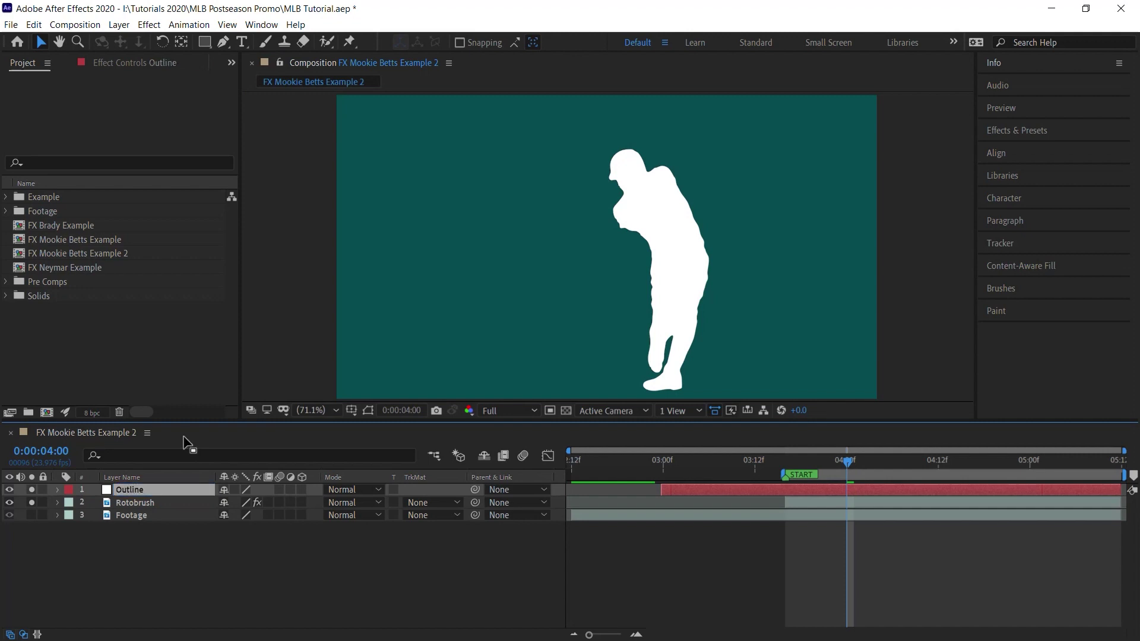
# Remove the keyframe animation from Outline's Mask Opacity.
pyautogui.press('m')
pyautogui.press('m')
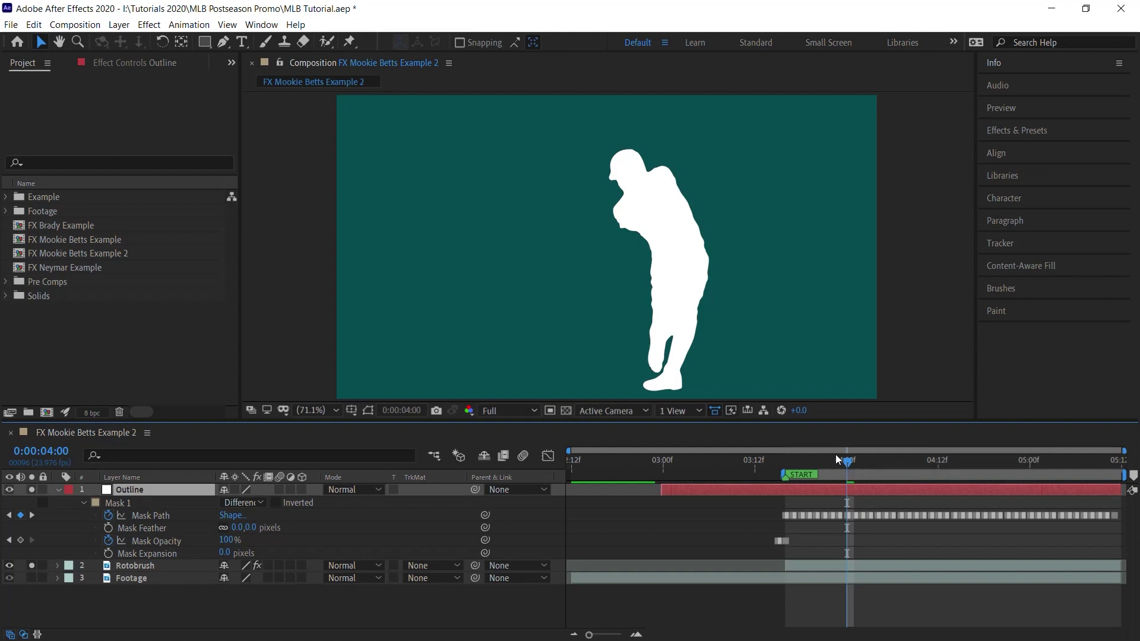
pyautogui.click(159, 542)
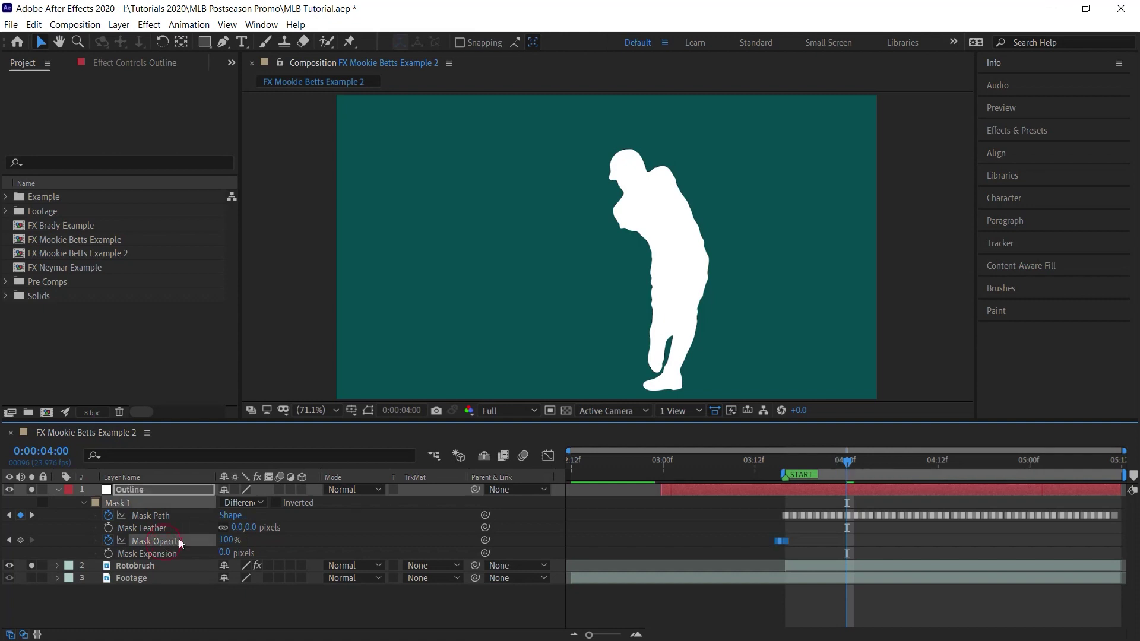
pyautogui.click(108, 541)
# Trim Outline to begin at 03:16 and set its Mask Expansion to 26 pixels.
pyautogui.press('space')
pyautogui.press('space')
pyautogui.moveTo(790, 472); pyautogui.dragTo(784, 470)
pyautogui.hotkey('alt', '[')
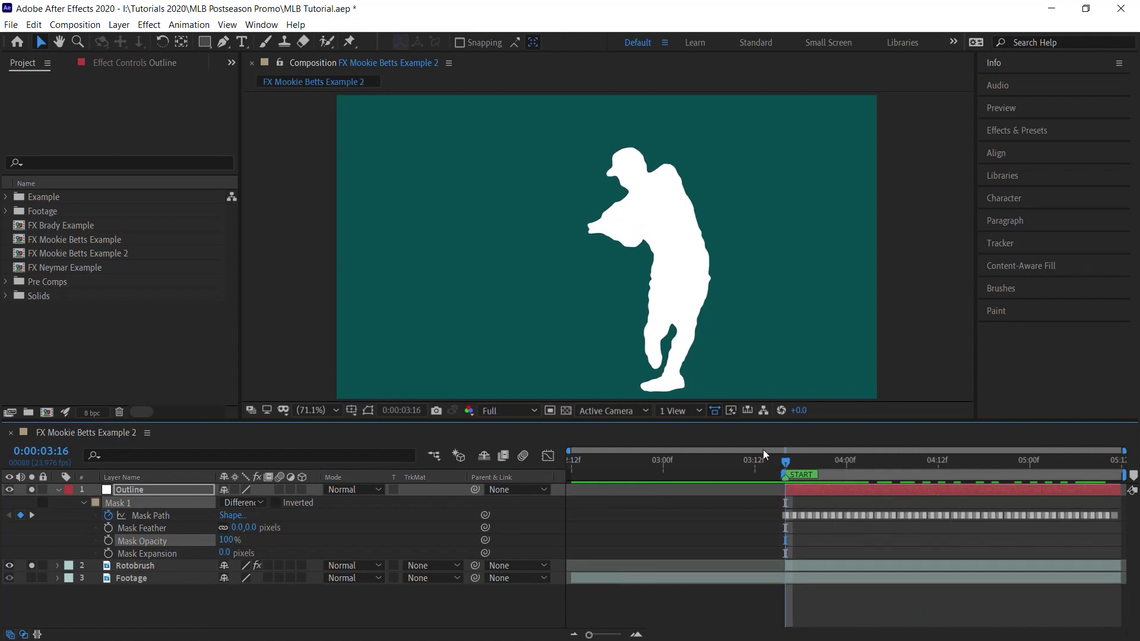
pyautogui.click(159, 553)
pyautogui.moveTo(222, 554); pyautogui.dragTo(249, 553)
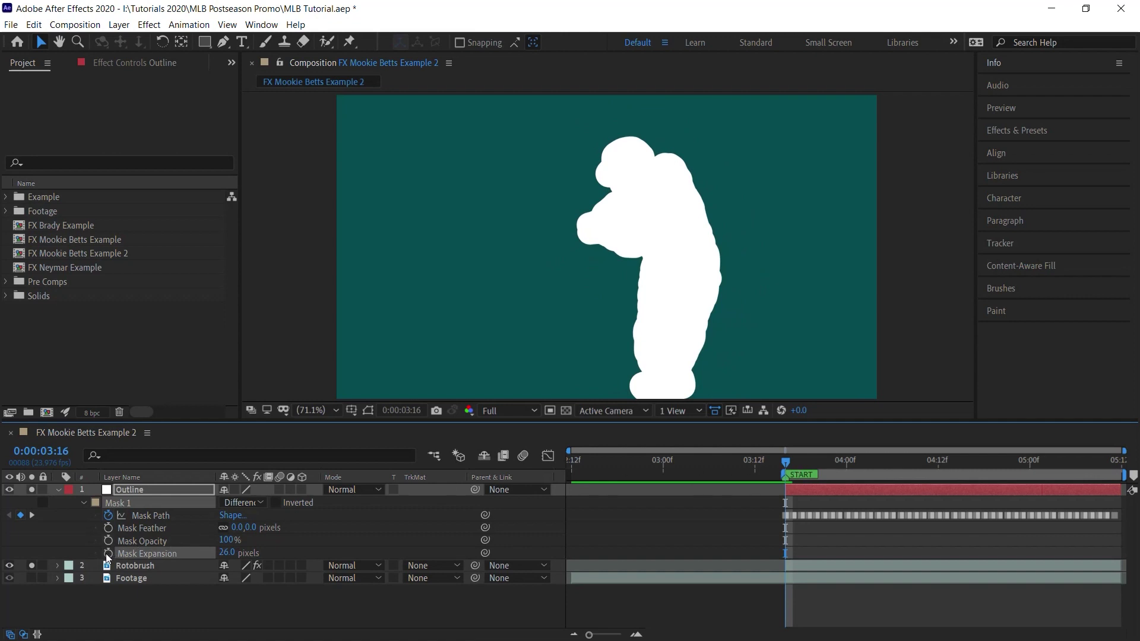
# Keyframe Mask Expansion at 0 at 03:16 and 750 pixels at 04:12.
pyautogui.click(108, 554)
pyautogui.click(231, 553)
pyautogui.write('0')
pyautogui.press('Return')
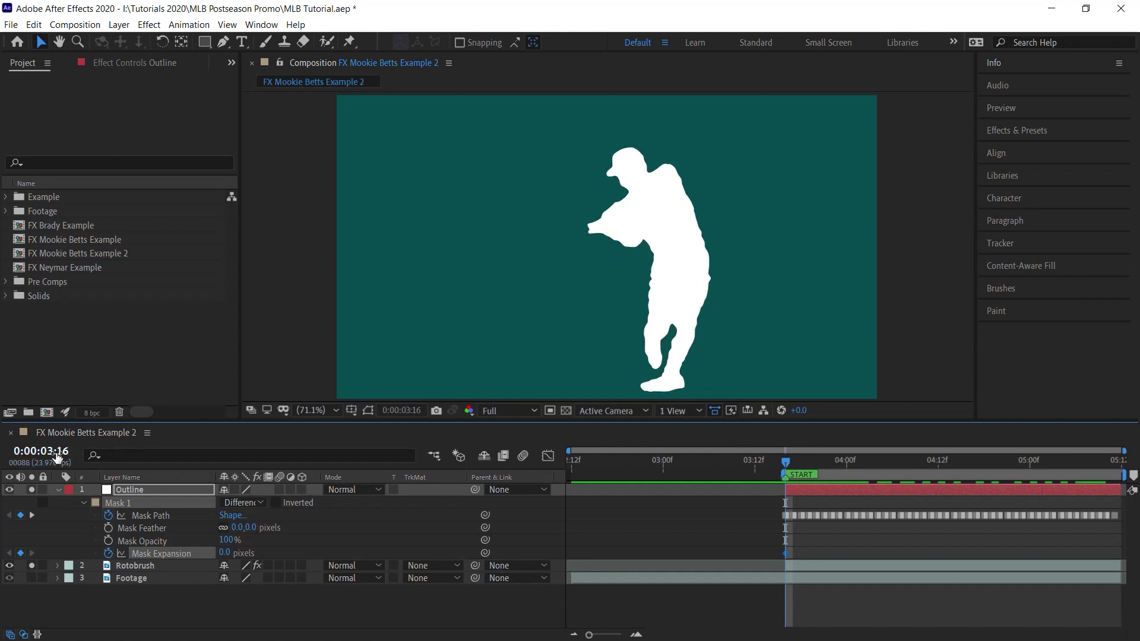
pyautogui.moveTo(796, 462); pyautogui.dragTo(936, 472)
pyautogui.moveTo(224, 554); pyautogui.dragTo(391, 552)
pyautogui.click(227, 552)
pyautogui.write('750')
pyautogui.press('Return')
# Apply Easy Ease to both Mask Expansion keyframes.
pyautogui.moveTo(965, 552); pyautogui.dragTo(762, 543)
pyautogui.rightClick(782, 548)
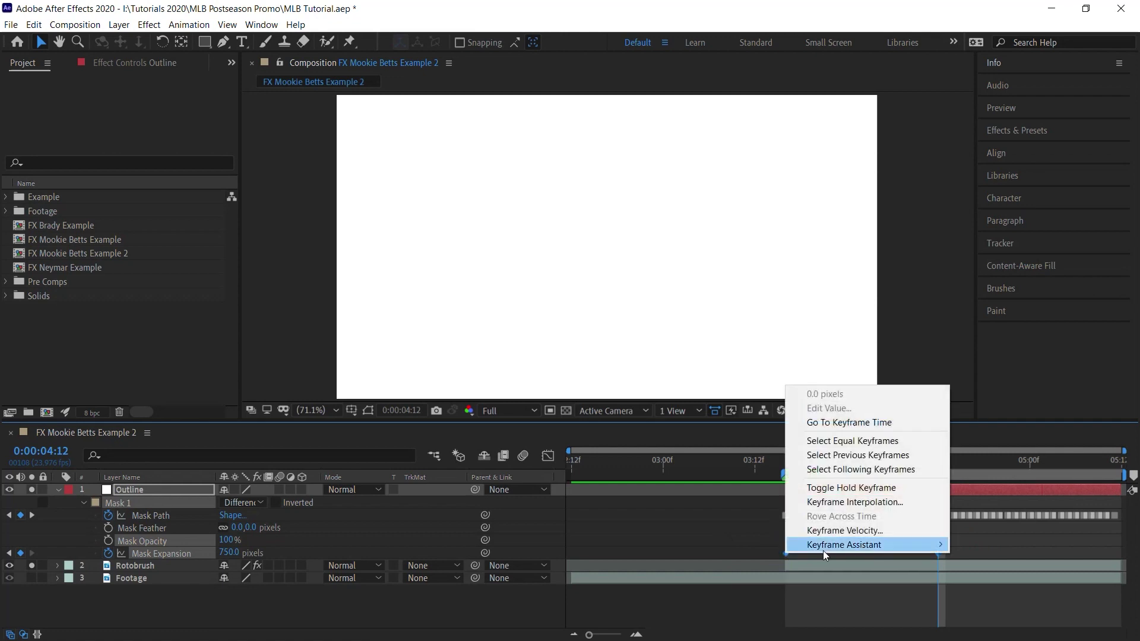
pyautogui.moveTo(825, 545)
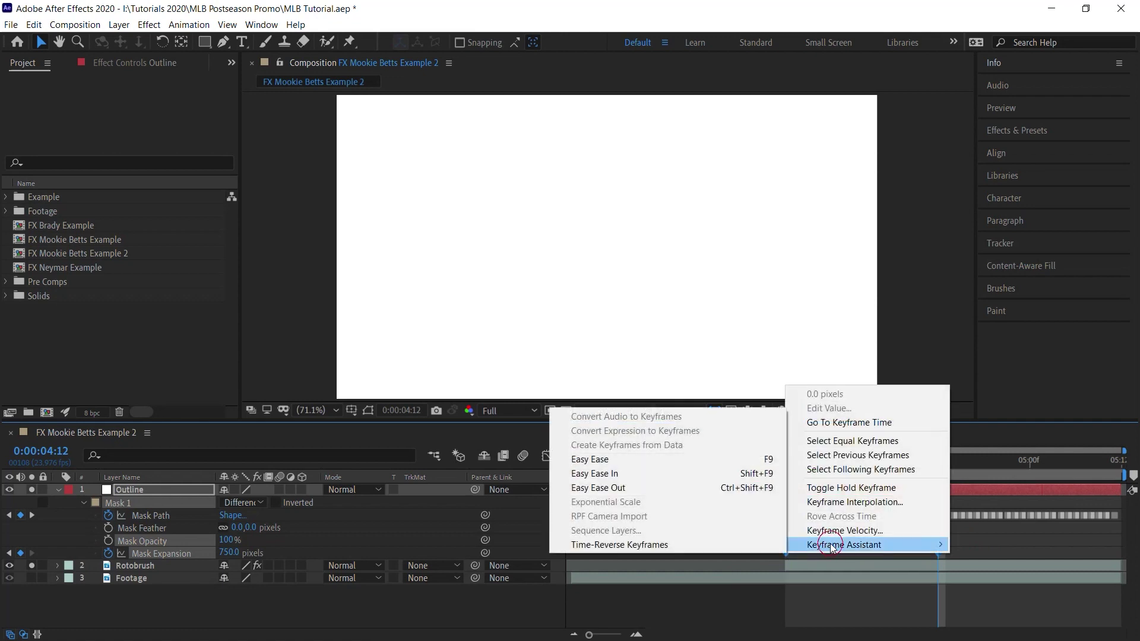
pyautogui.click(769, 460)
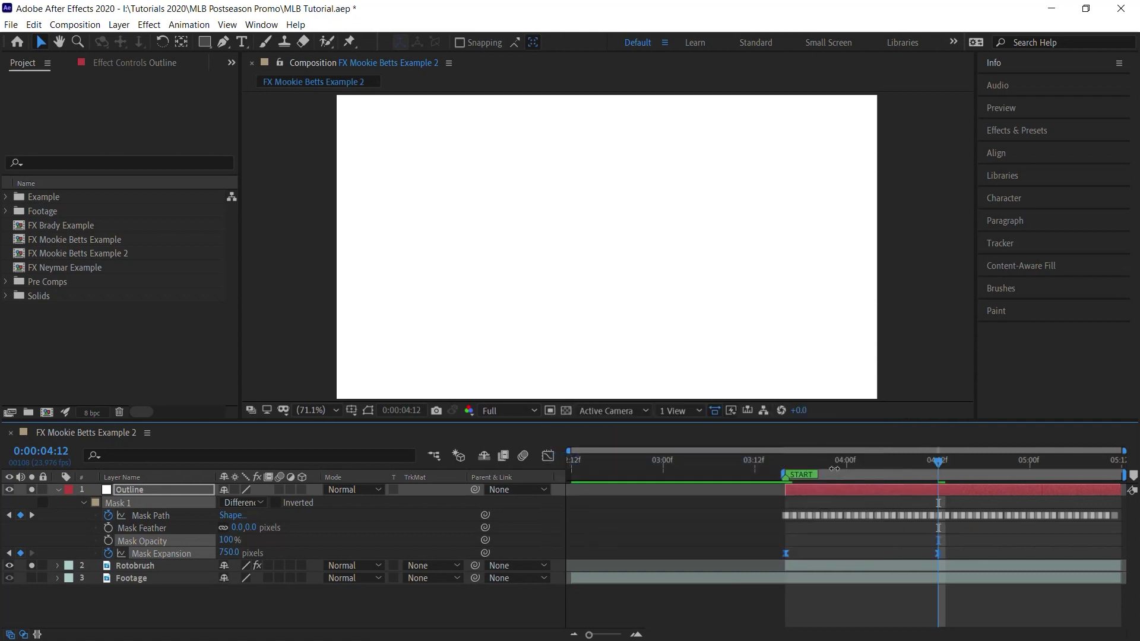
# In the Graph Editor, bend the Mask Expansion curve to rise slowly, then steeply before 04:12.
pyautogui.click(547, 455)
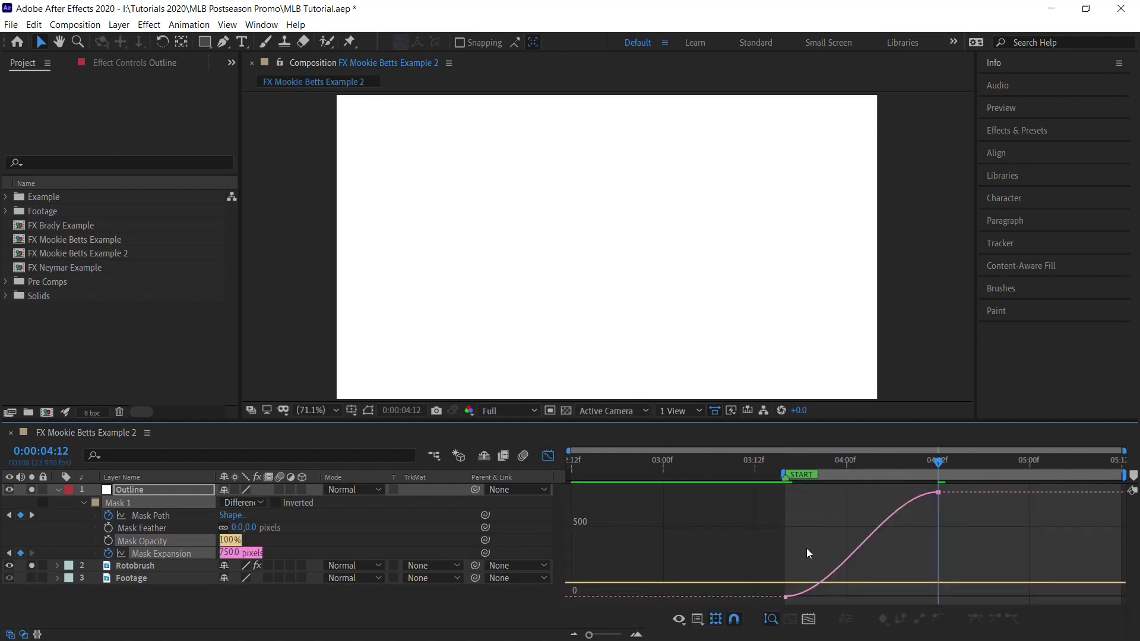
pyautogui.click(177, 553)
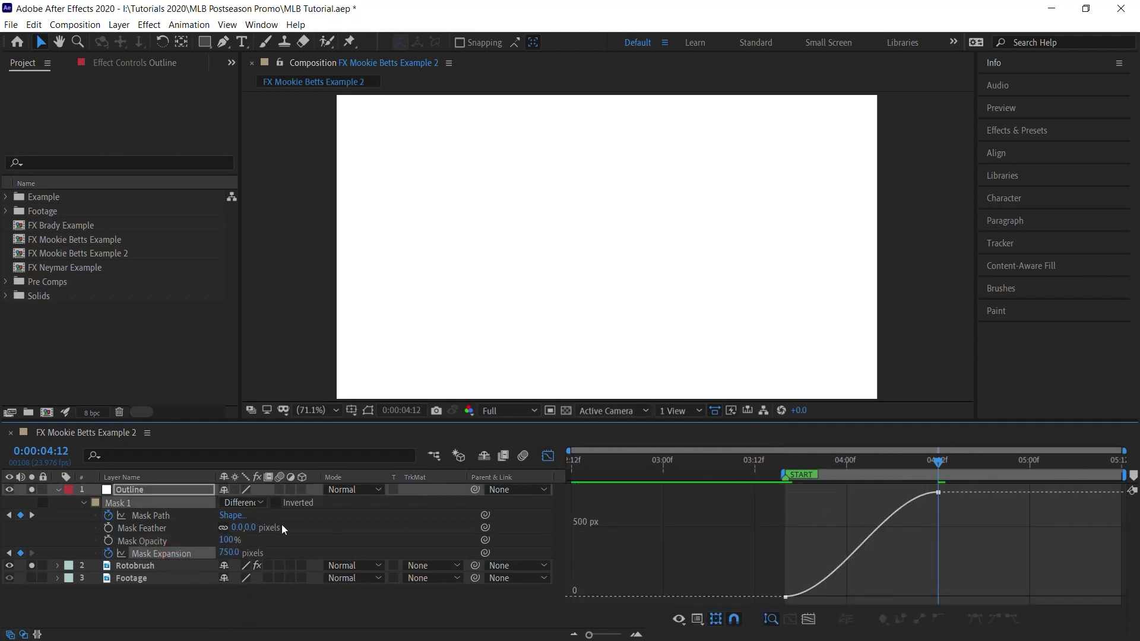
pyautogui.moveTo(570, 452); pyautogui.dragTo(744, 451)
pyautogui.moveTo(622, 592); pyautogui.dragTo(849, 596)
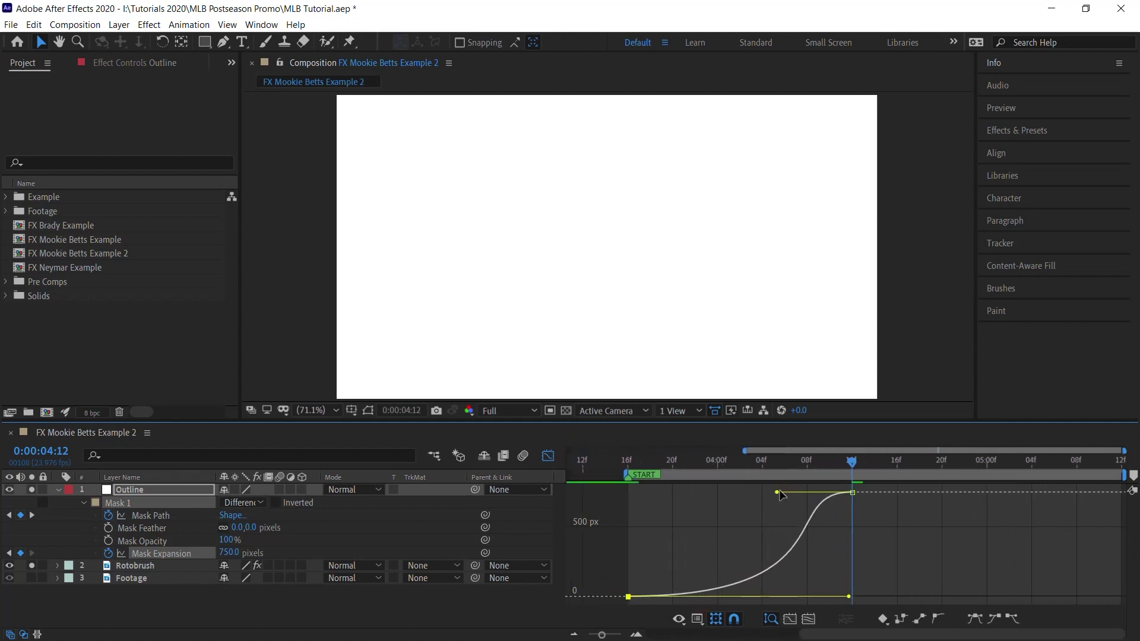
pyautogui.moveTo(778, 493); pyautogui.dragTo(843, 531)
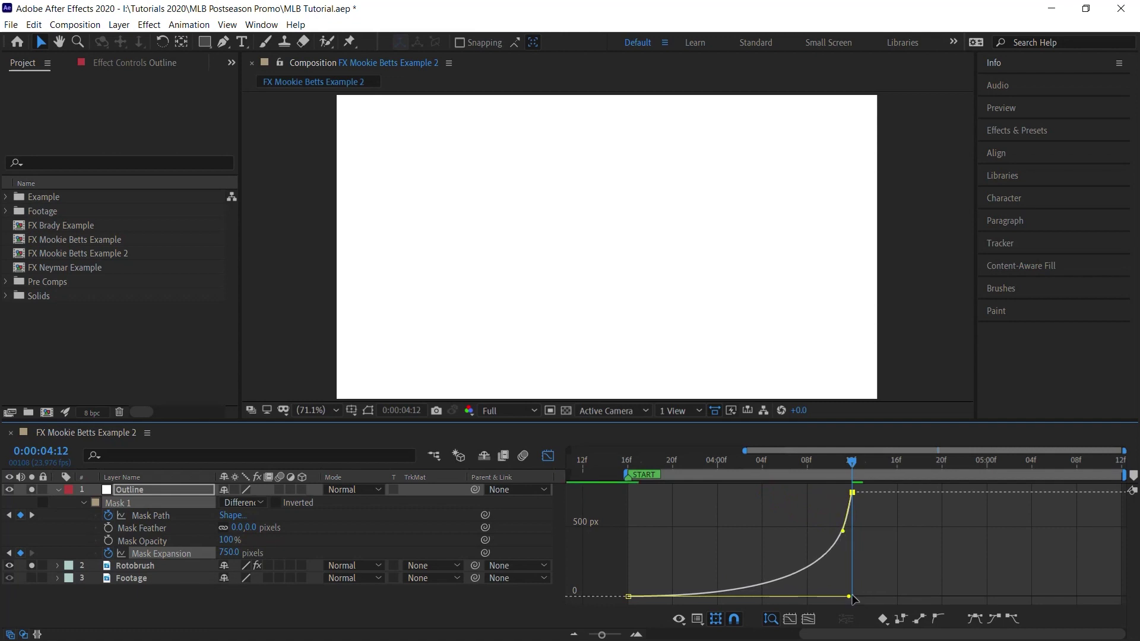
pyautogui.click(684, 471)
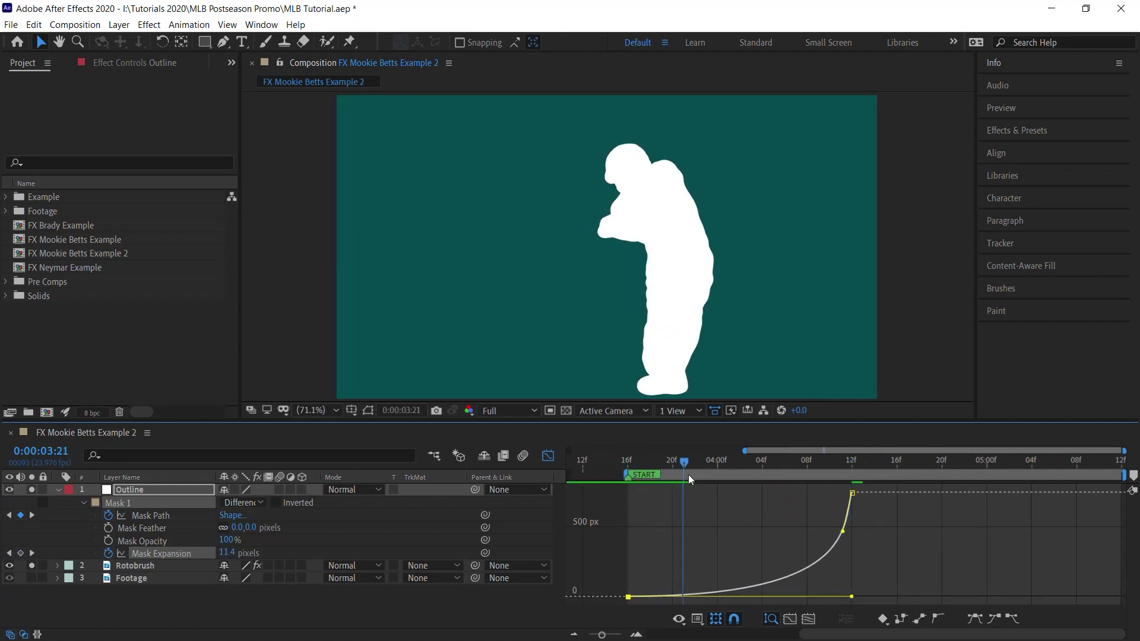
pyautogui.moveTo(696, 479)
pyautogui.mouseDown()
pyautogui.moveTo(802, 492)
pyautogui.moveTo(811, 462)
pyautogui.moveTo(856, 465)
pyautogui.moveTo(632, 467)
pyautogui.mouseUp()
pyautogui.press('space')
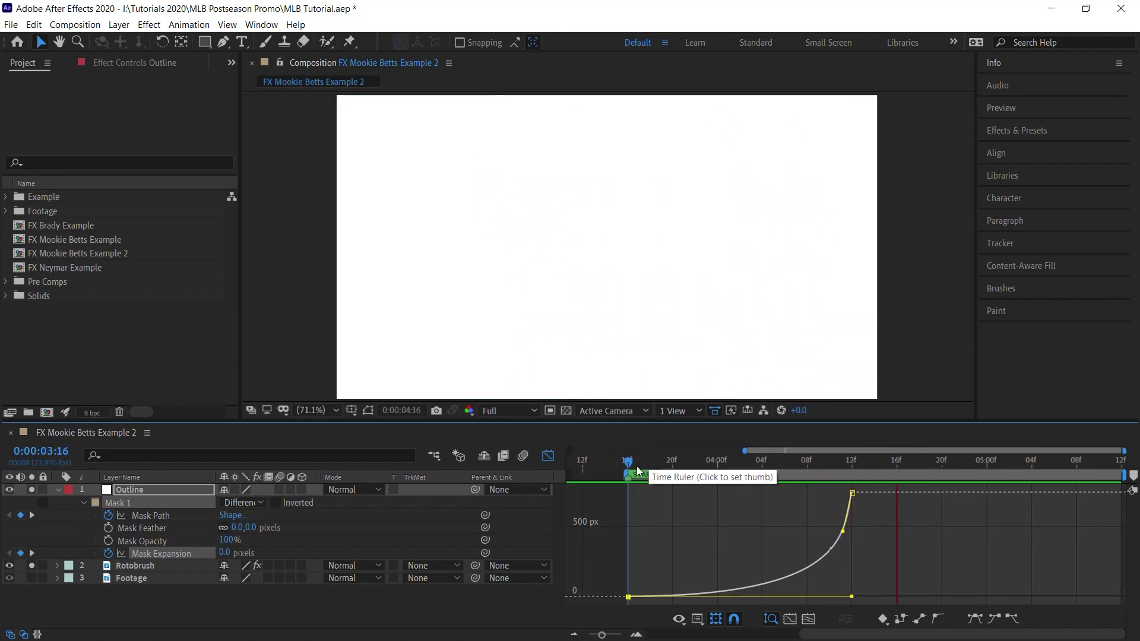
# Duplicate Outline as Outline 2 and shift its Mask Expansion keyframes two frames later, to 03:18.
pyautogui.click(627, 463)
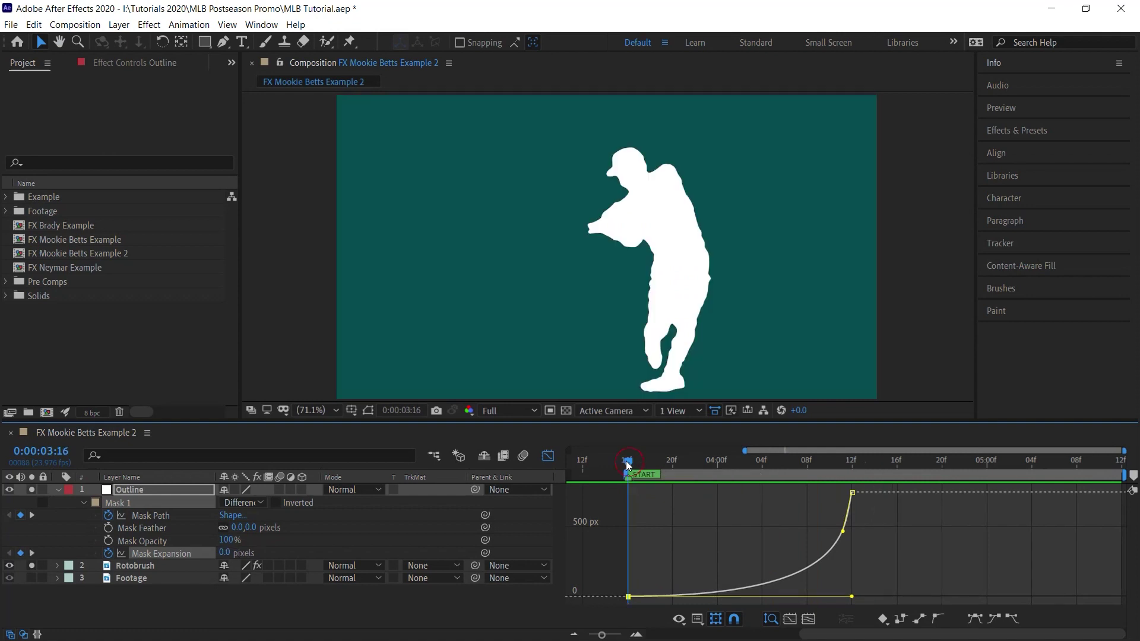
pyautogui.click(548, 456)
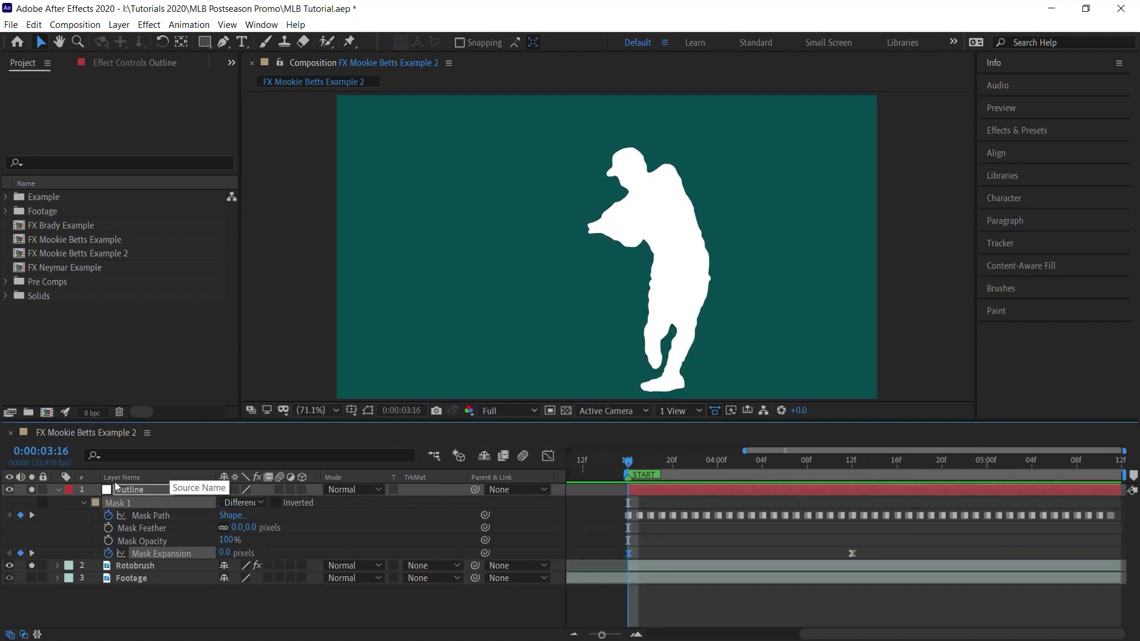
pyautogui.click(142, 490)
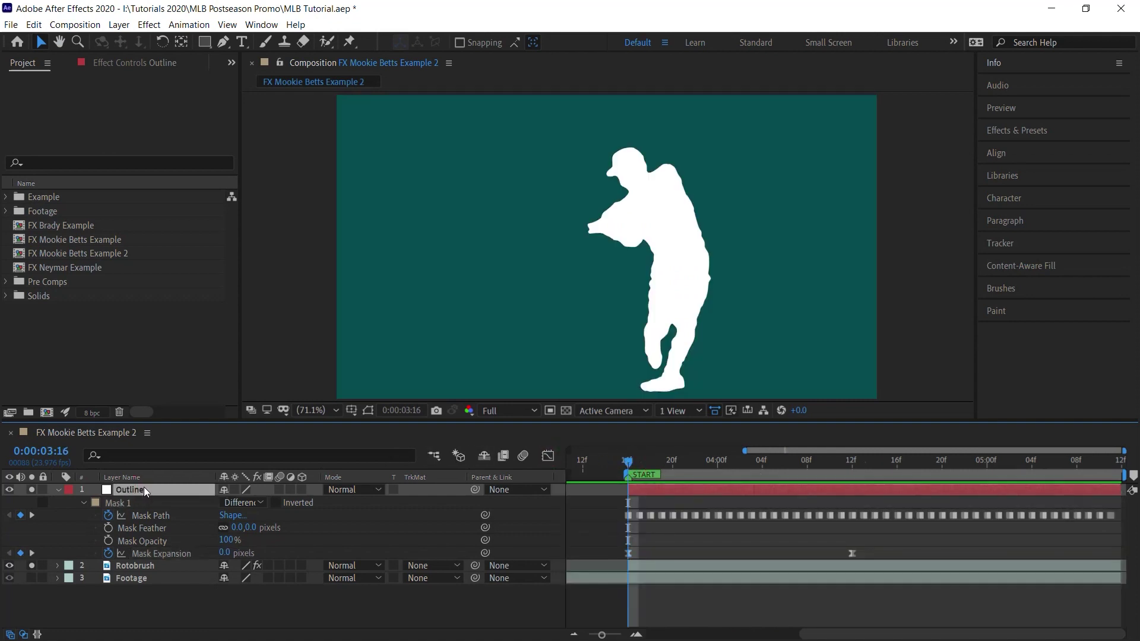
pyautogui.hotkey('ctrl', 'd')
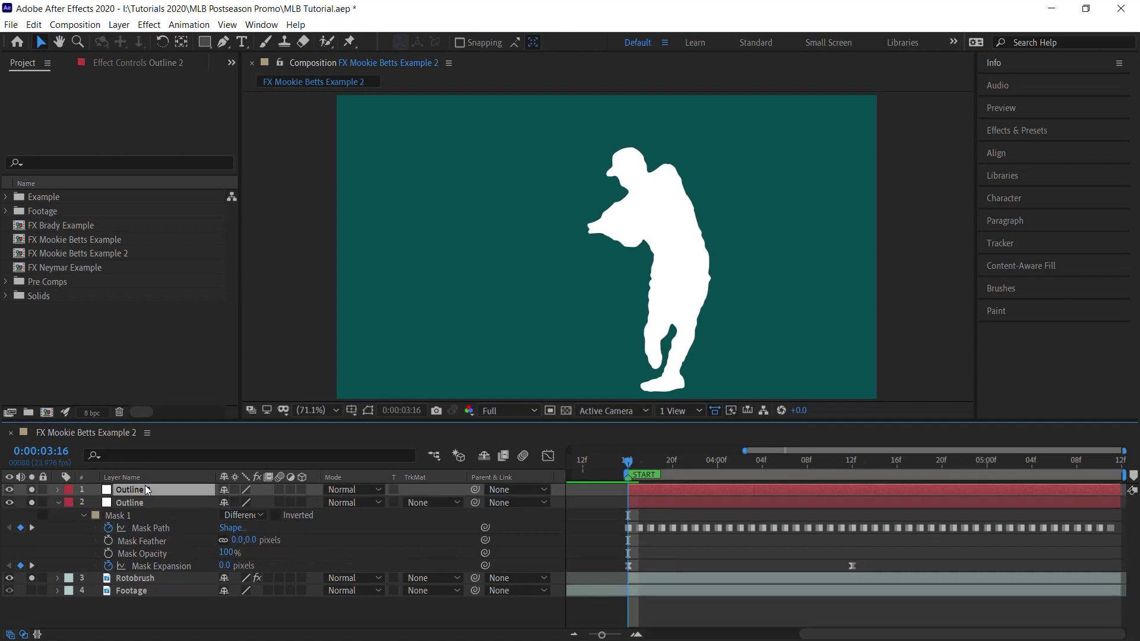
pyautogui.press('u')
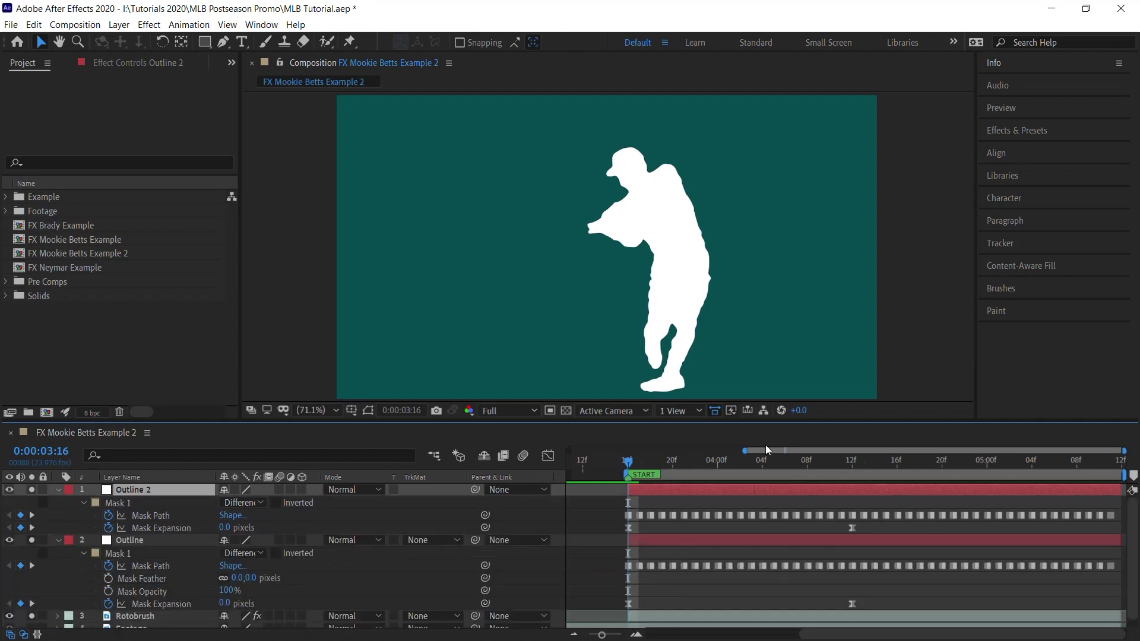
pyautogui.moveTo(875, 526); pyautogui.dragTo(639, 530)
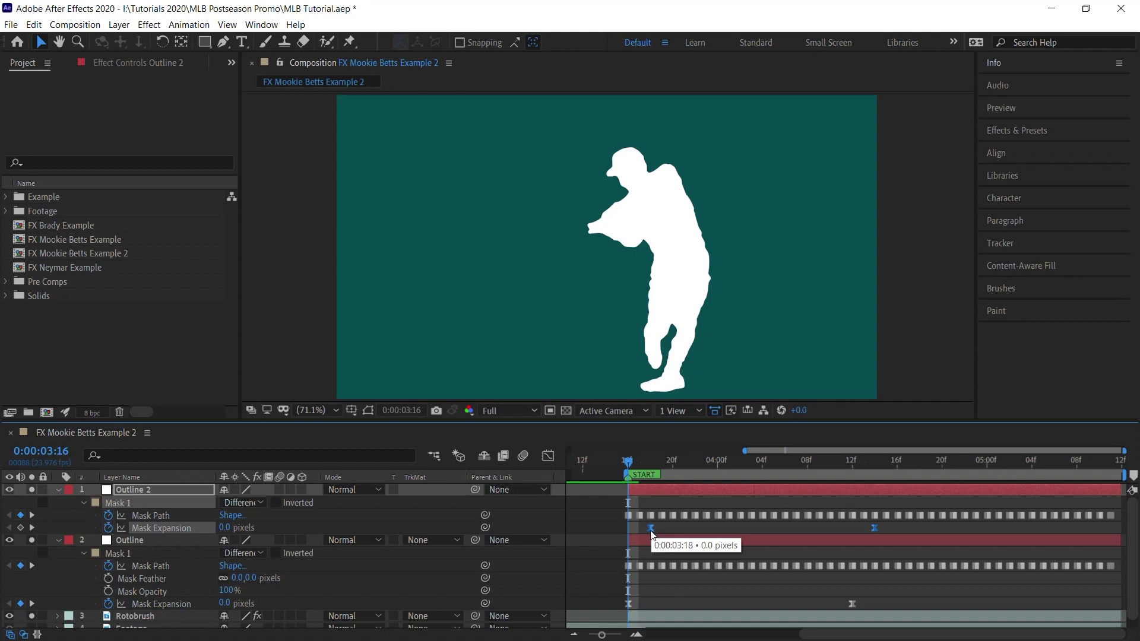
pyautogui.click(134, 542)
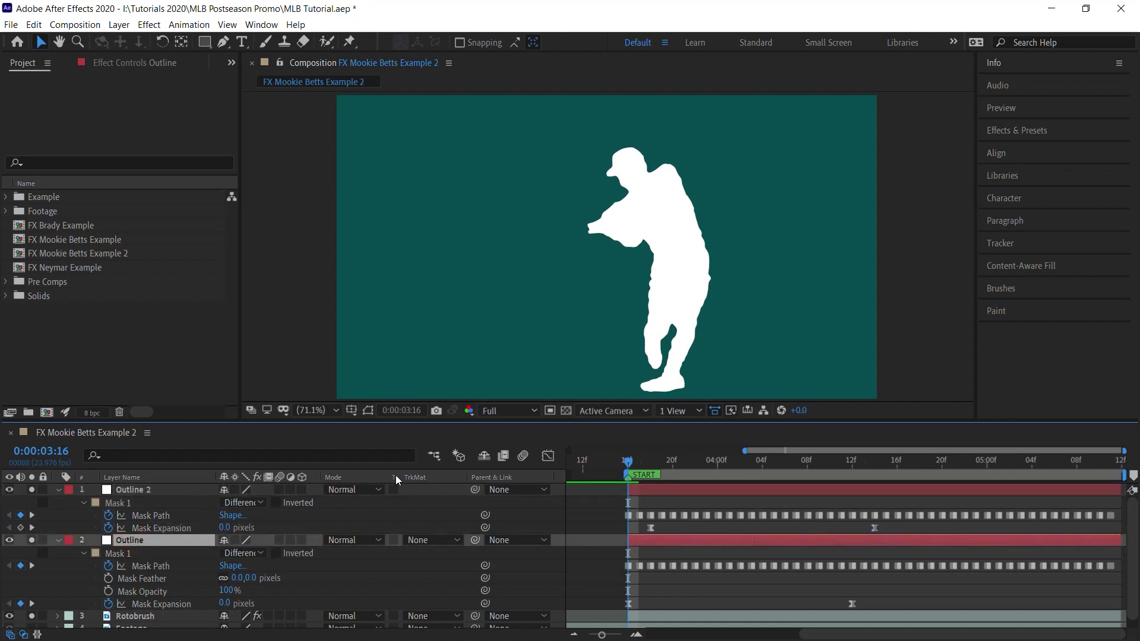
# Set Outline's track matte to Alpha Inverted Matte from Outline 2 and preview the white ring.
pyautogui.click(432, 539)
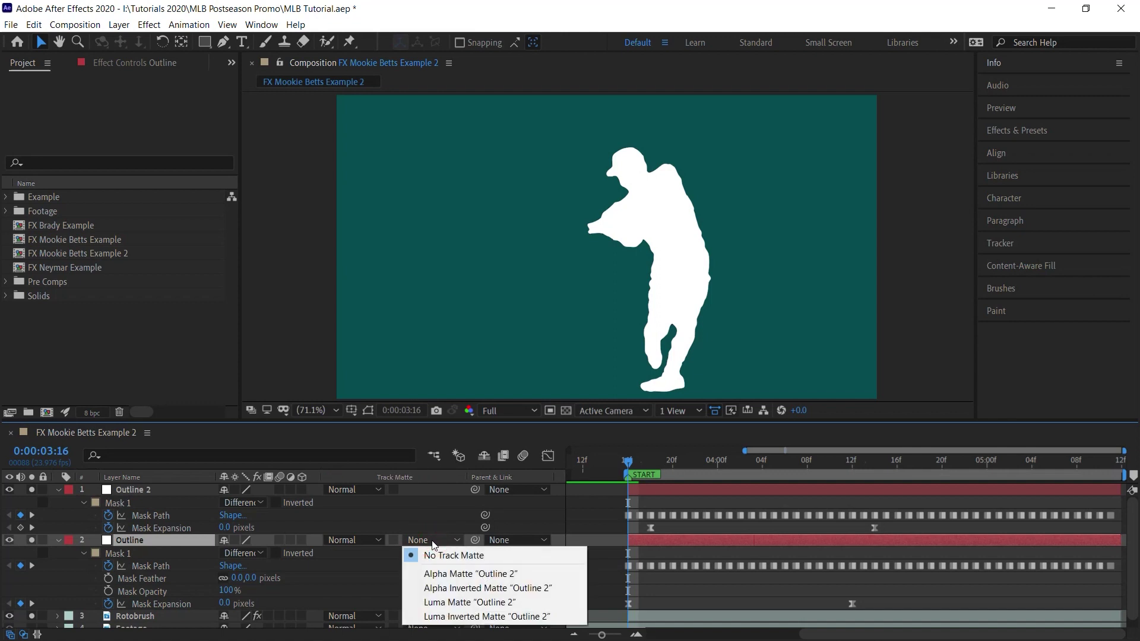
pyautogui.click(472, 589)
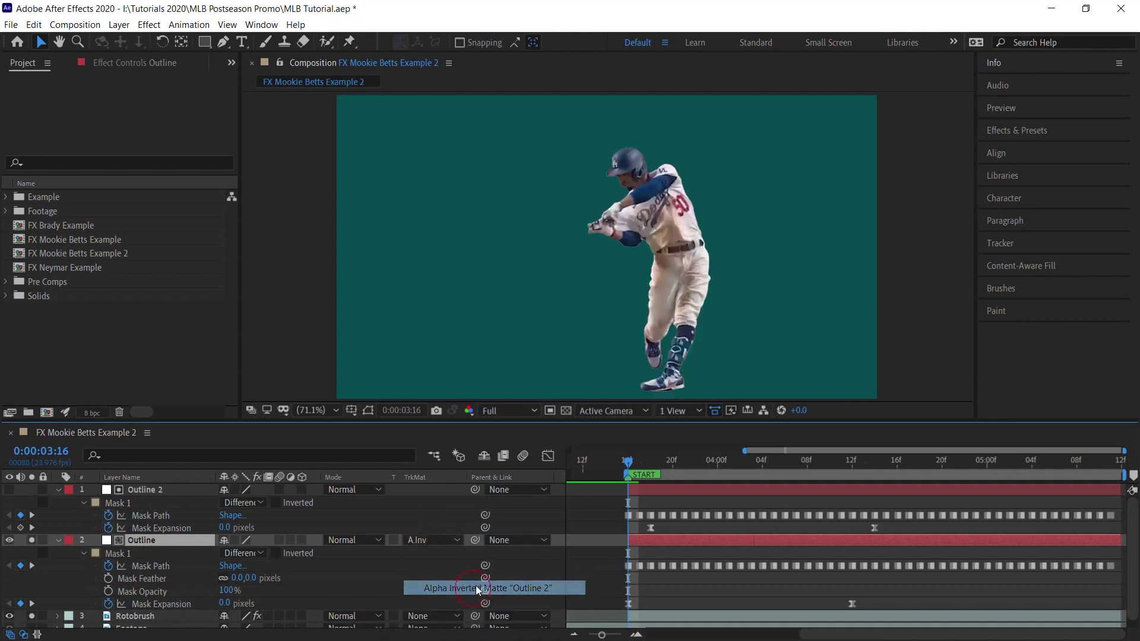
pyautogui.moveTo(632, 465); pyautogui.dragTo(912, 475)
pyautogui.click(630, 463)
pyautogui.press('space')
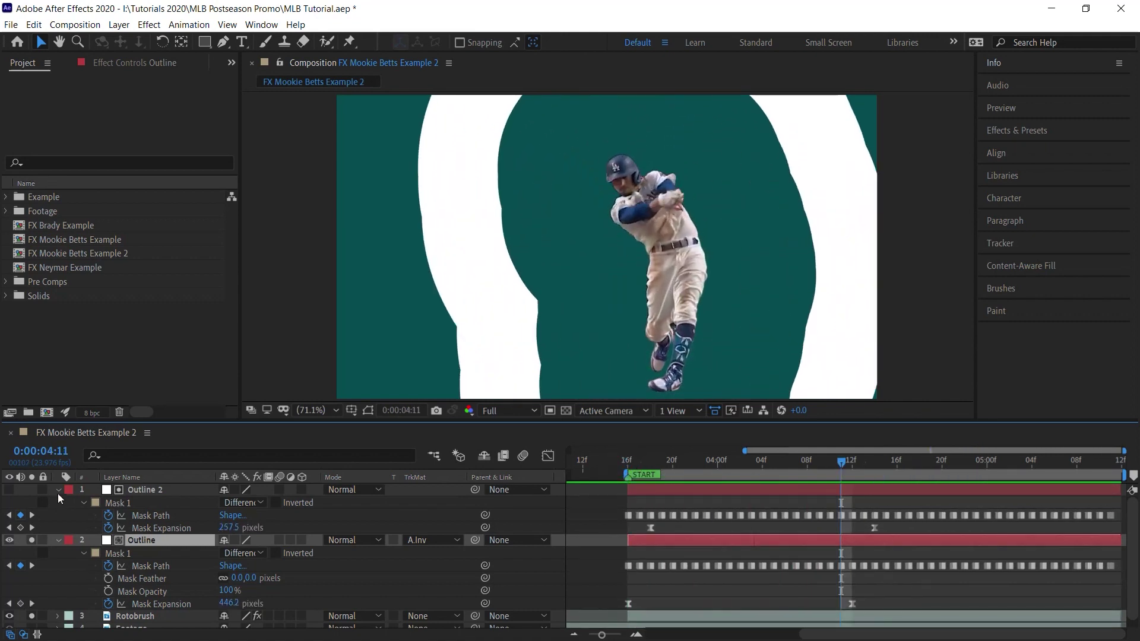
pyautogui.click(58, 490)
pyautogui.click(57, 502)
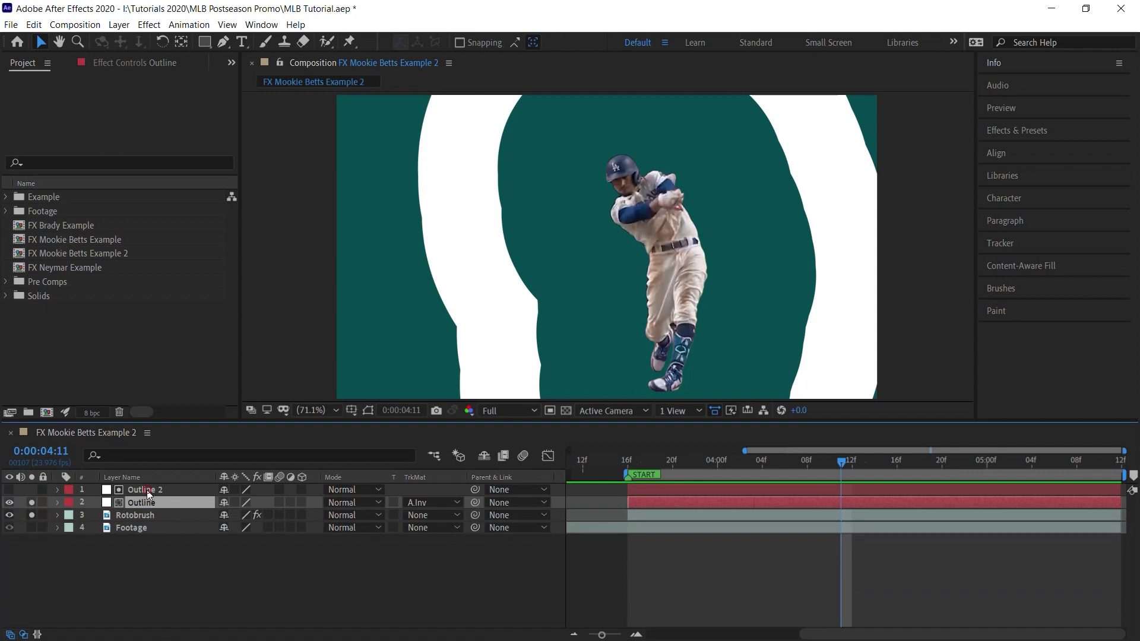
# Duplicate the Outline pair as Outline 3 and 4 and offset their Mask Expansion keyframes later.
pyautogui.keyDown('shift'); pyautogui.click(148, 490); pyautogui.keyUp('shift')
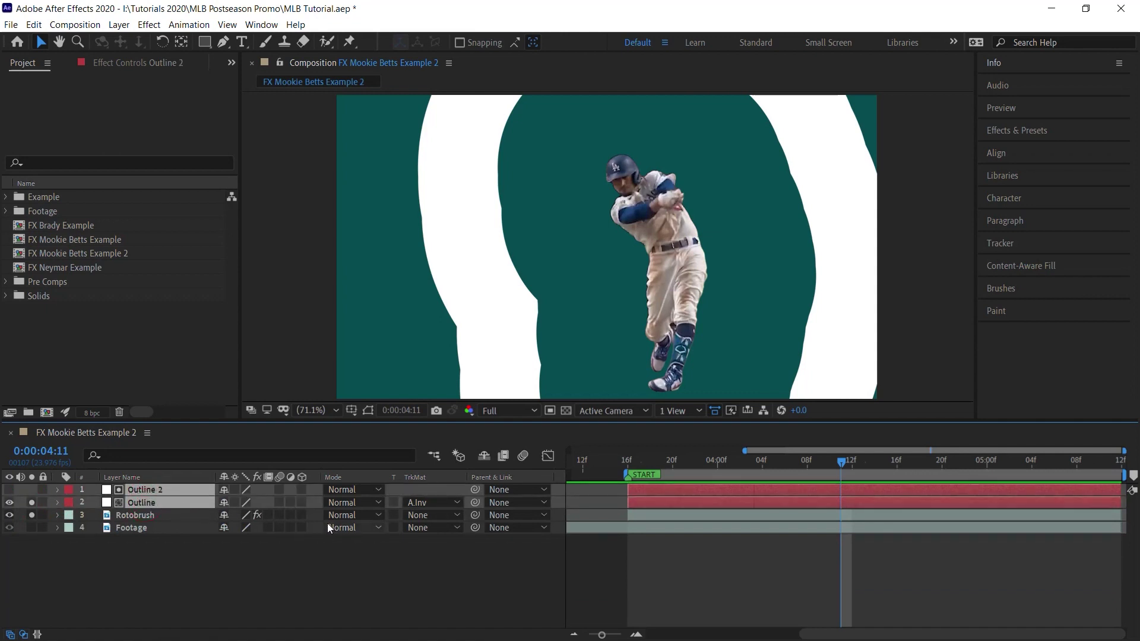
pyautogui.hotkey('ctrl', 'd')
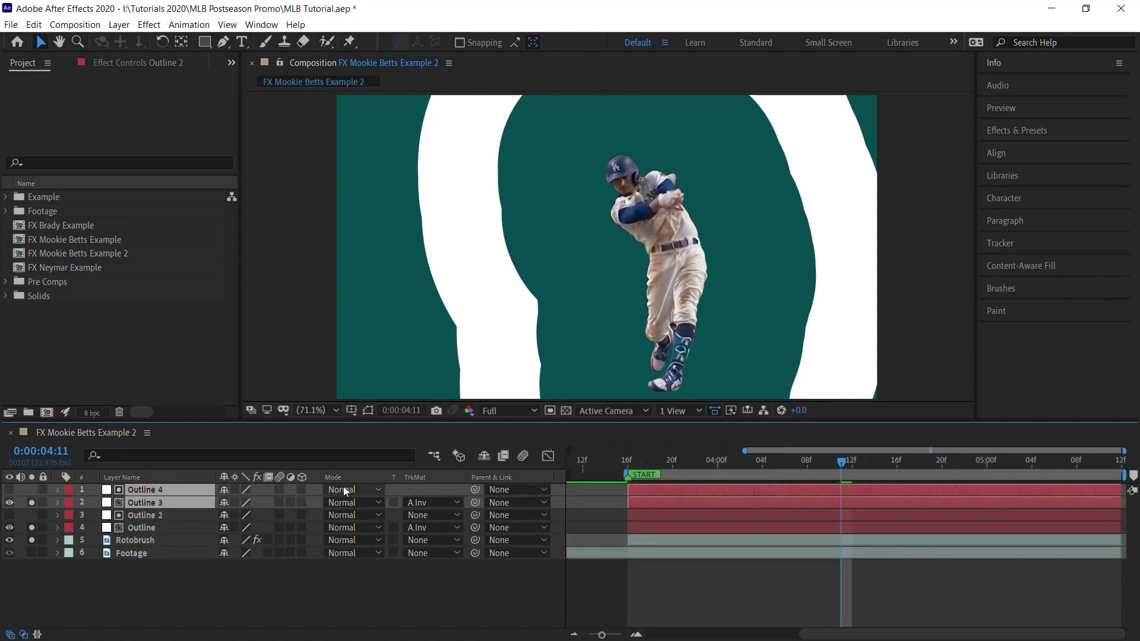
pyautogui.press('u')
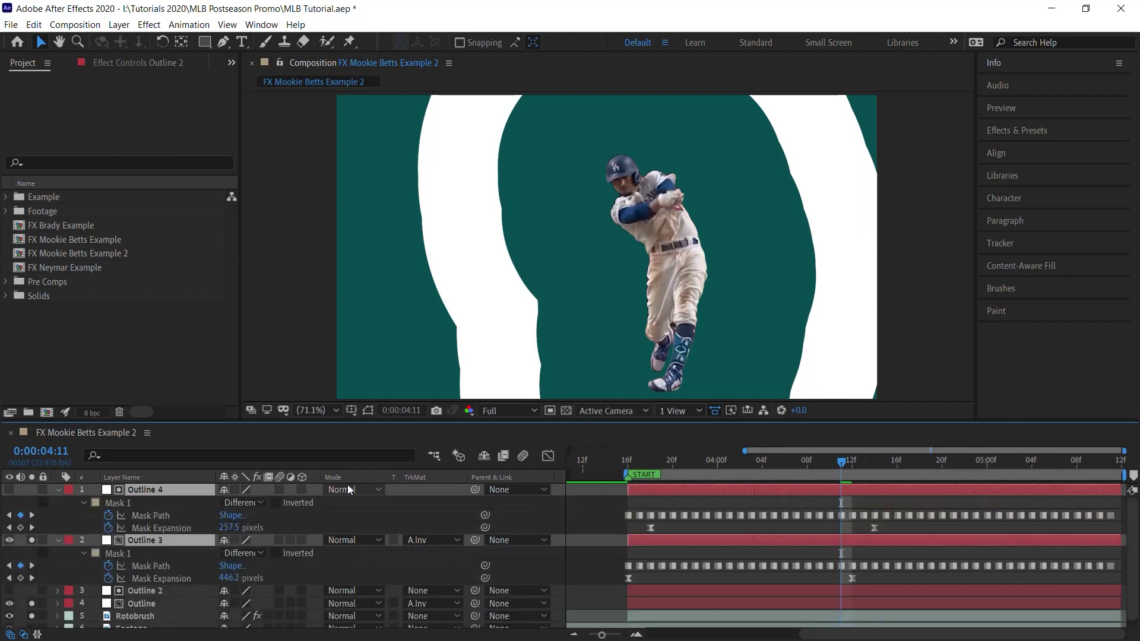
pyautogui.moveTo(862, 575); pyautogui.dragTo(819, 586)
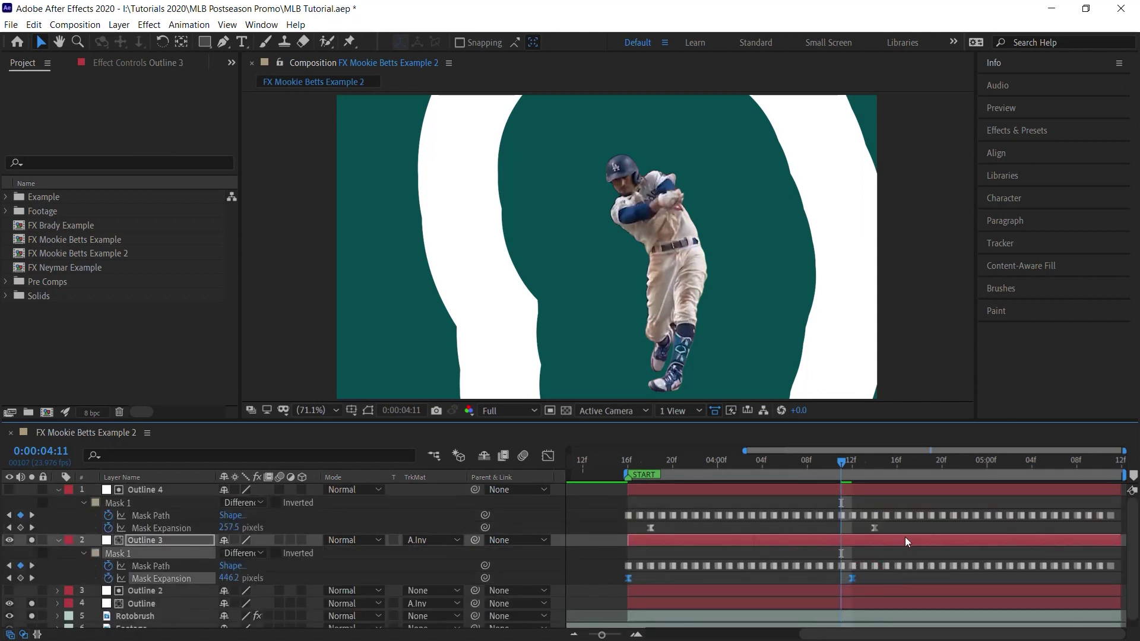
pyautogui.moveTo(902, 536); pyautogui.dragTo(686, 527)
pyautogui.click(59, 490)
pyautogui.click(185, 592)
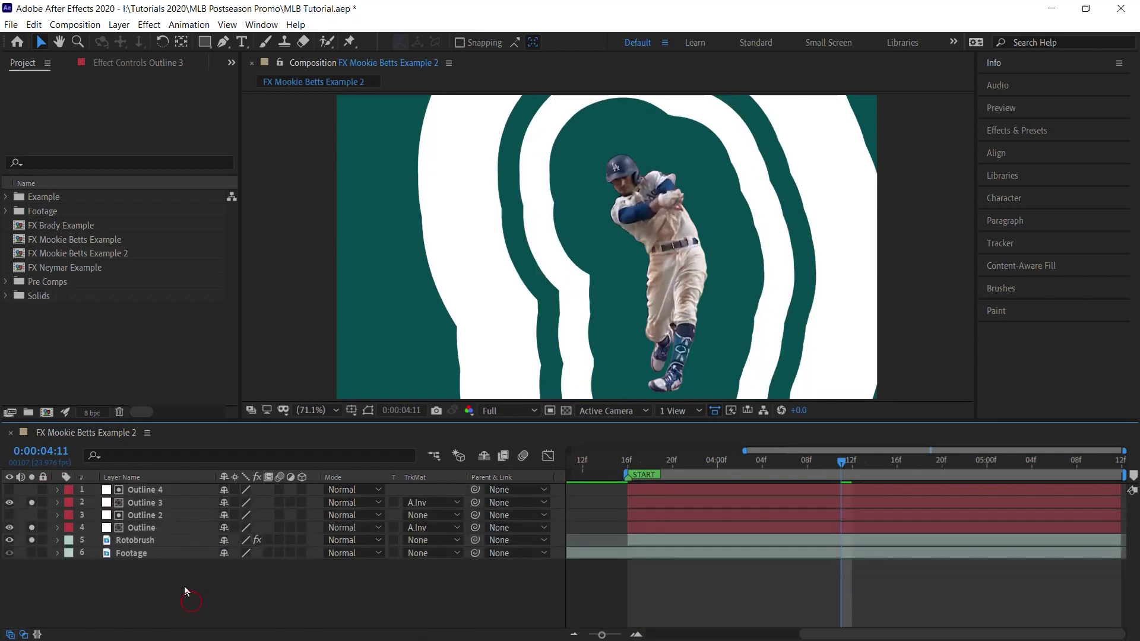
# Duplicate Outline 3 and 4 as Outline 5 and 6, then turn off all solo switches.
pyautogui.click(149, 503)
pyautogui.keyDown('shift'); pyautogui.click(168, 489); pyautogui.keyUp('shift')
pyautogui.hotkey('ctrl', 'd')
pyautogui.click(678, 462)
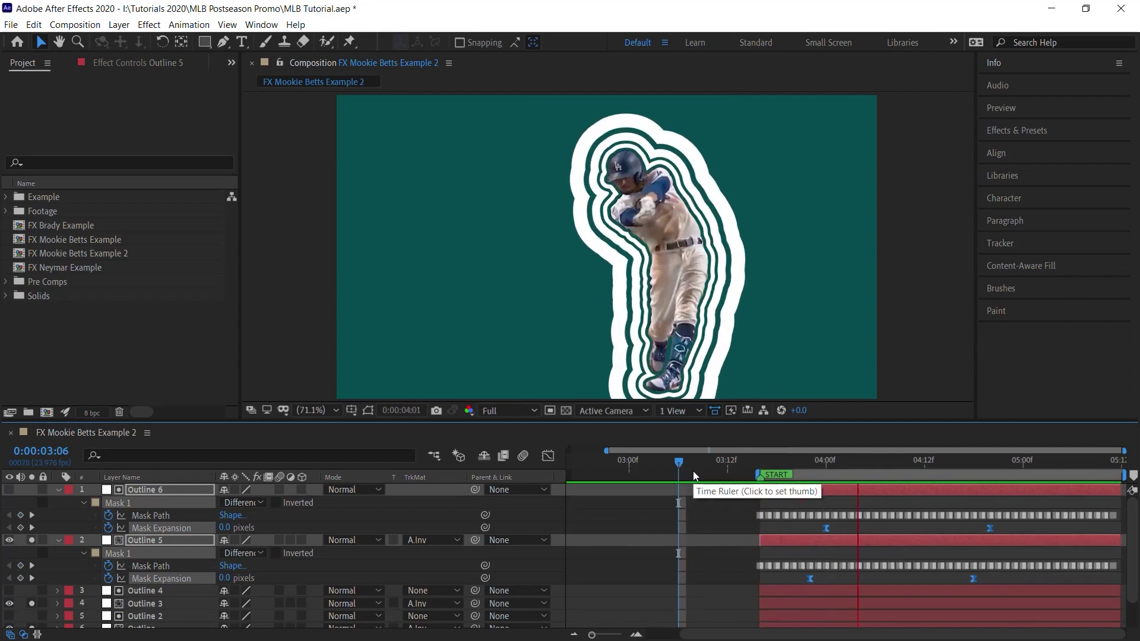
pyautogui.click(760, 462)
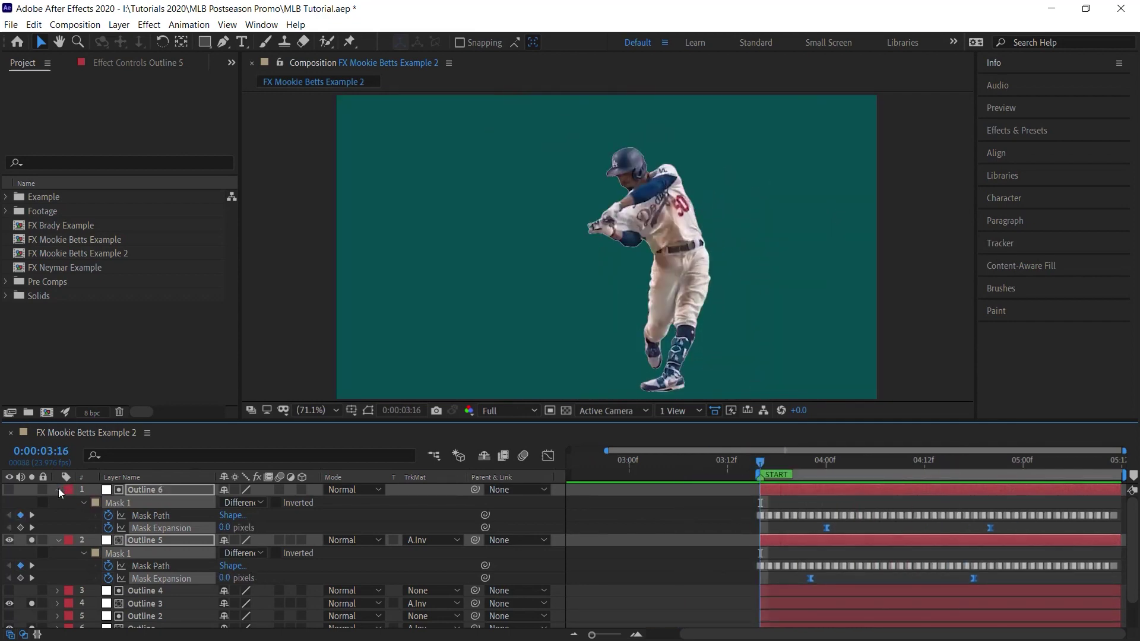
pyautogui.click(57, 490)
pyautogui.click(59, 502)
pyautogui.moveTo(32, 503); pyautogui.dragTo(31, 568)
pyautogui.click(154, 552)
# Pre-compose all six Outline layers into Pre-comp 1, moving all attributes.
pyautogui.keyDown('shift'); pyautogui.click(152, 489); pyautogui.keyUp('shift')
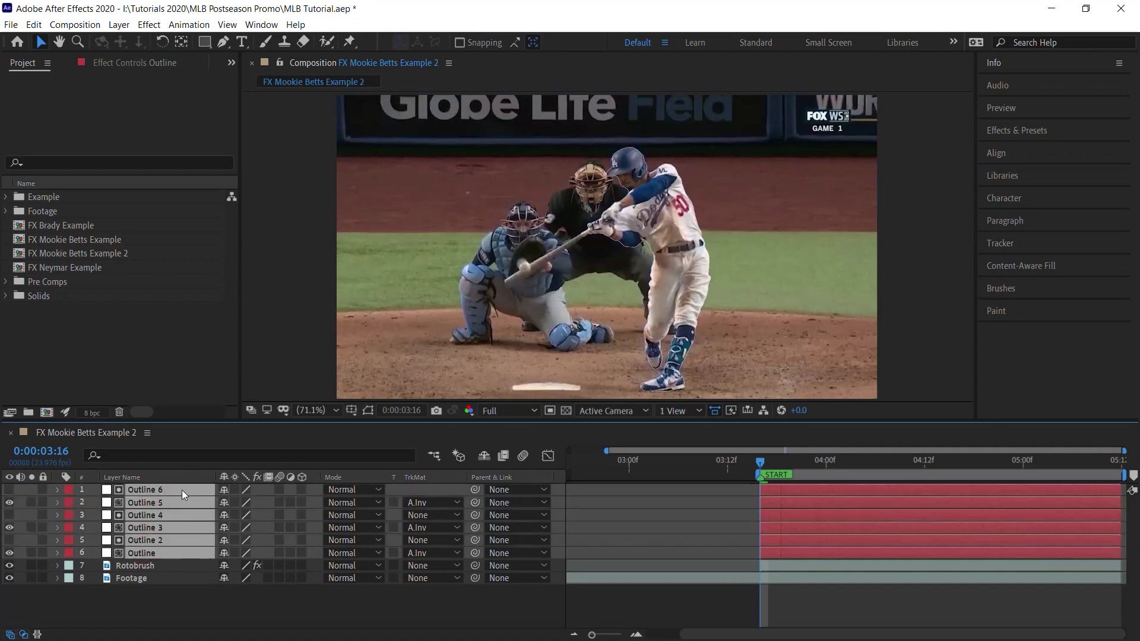
pyautogui.rightClick(192, 488)
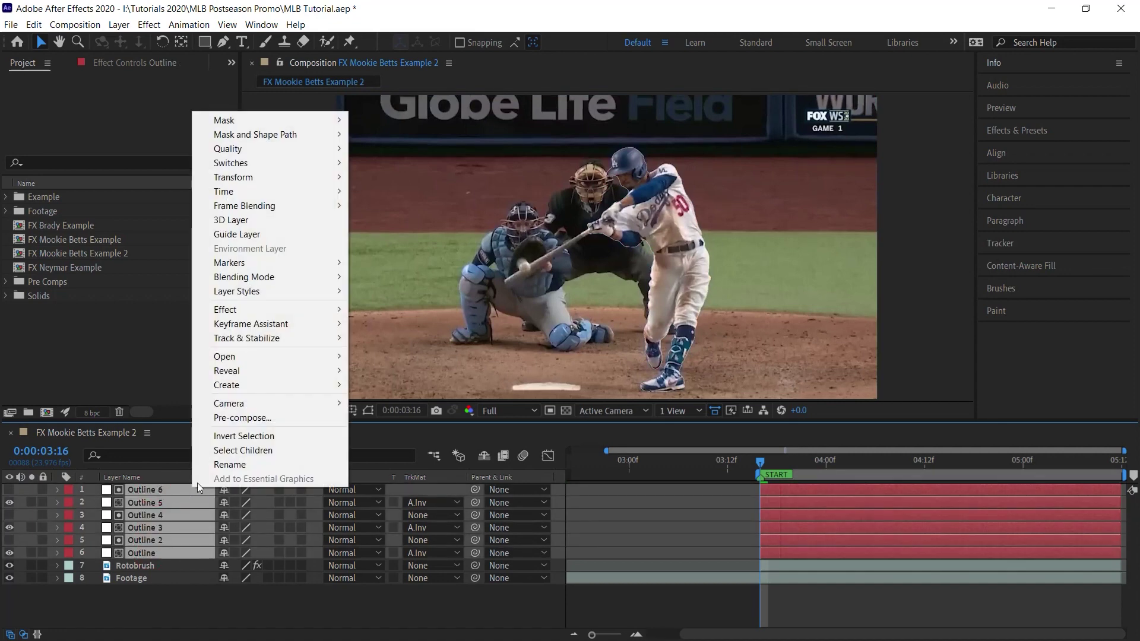
pyautogui.click(269, 418)
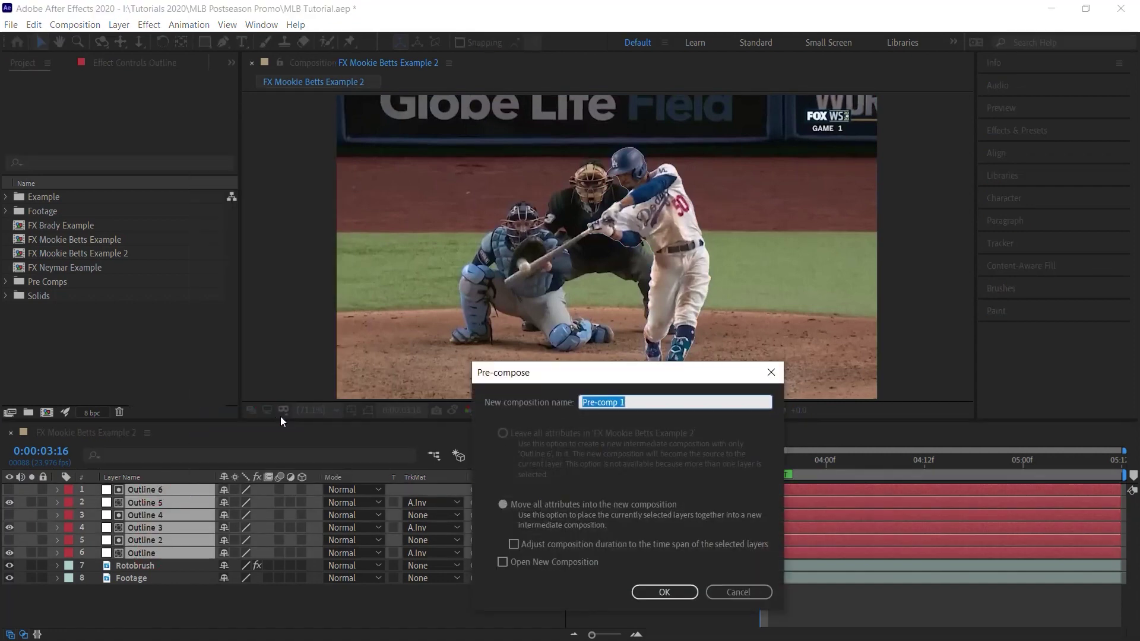
pyautogui.click(507, 506)
pyautogui.click(673, 591)
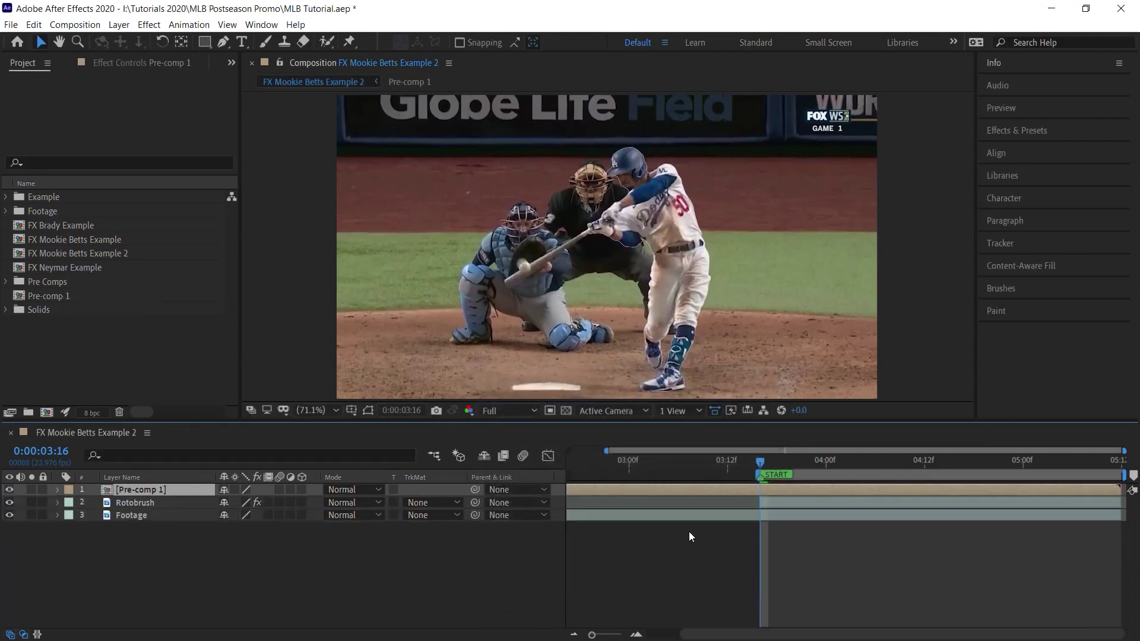
pyautogui.moveTo(802, 461); pyautogui.dragTo(867, 462)
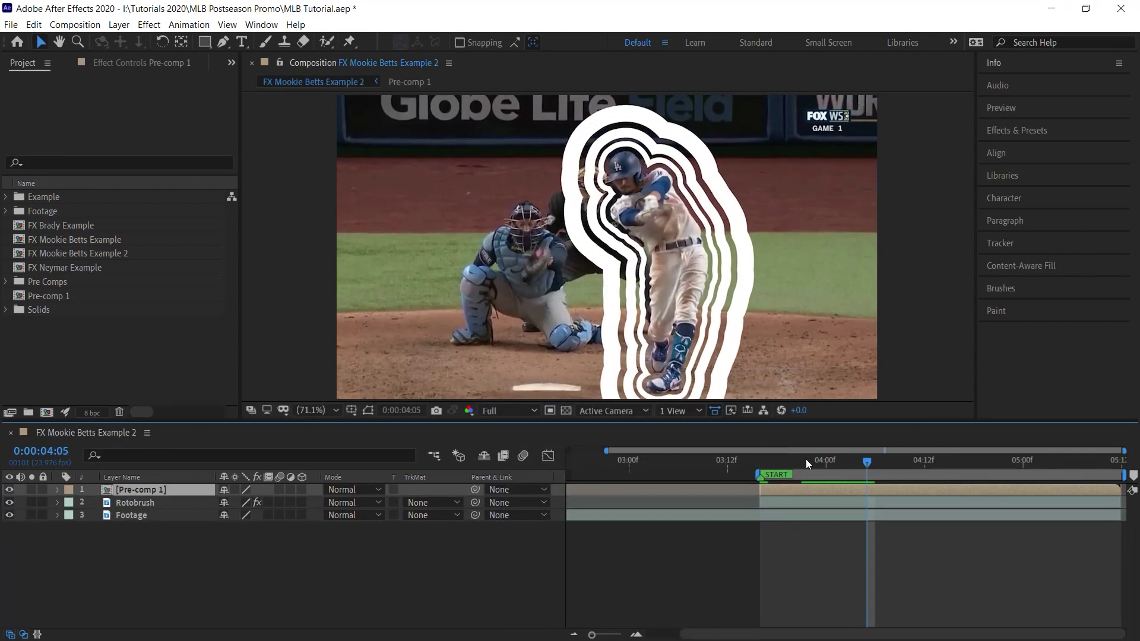
# Add a Fill effect to Pre-comp 1 in light cyan.
pyautogui.click(149, 24)
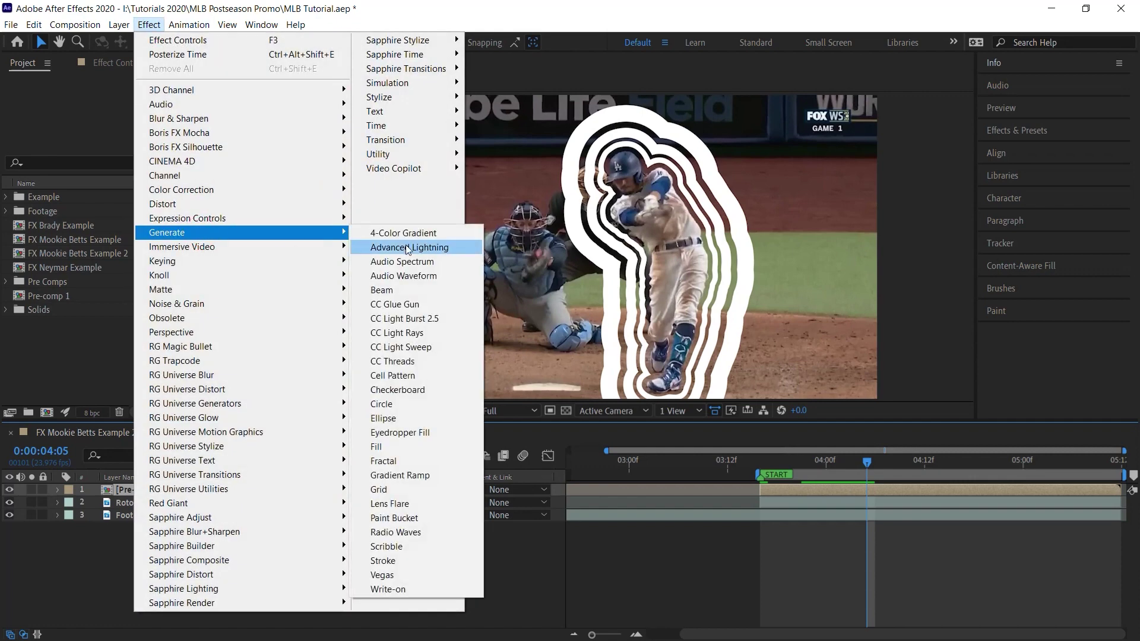
pyautogui.click(416, 450)
pyautogui.click(144, 134)
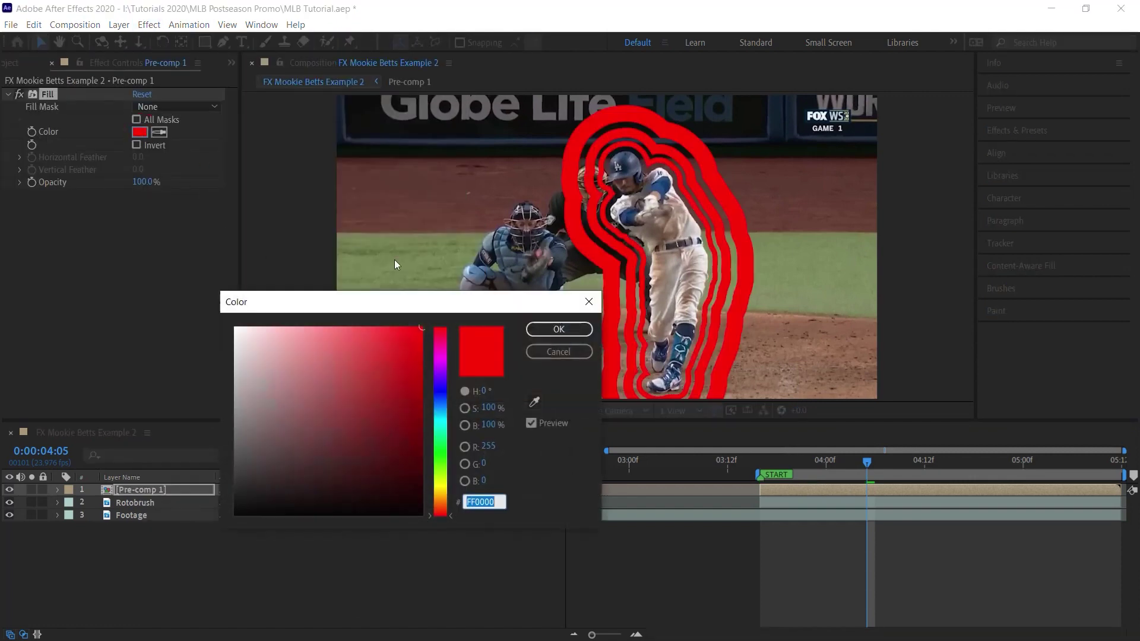
pyautogui.click(440, 421)
pyautogui.click(558, 328)
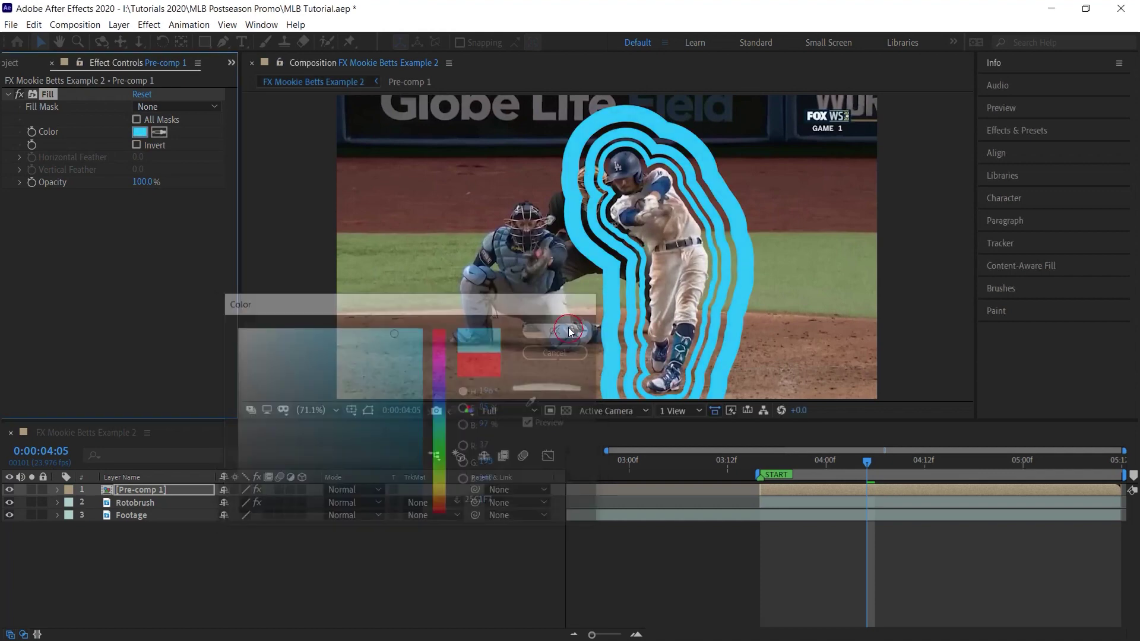
# Add Posterize Time to Pre-comp 1 at 12 fps and preview the choppy rings.
pyautogui.click(148, 25)
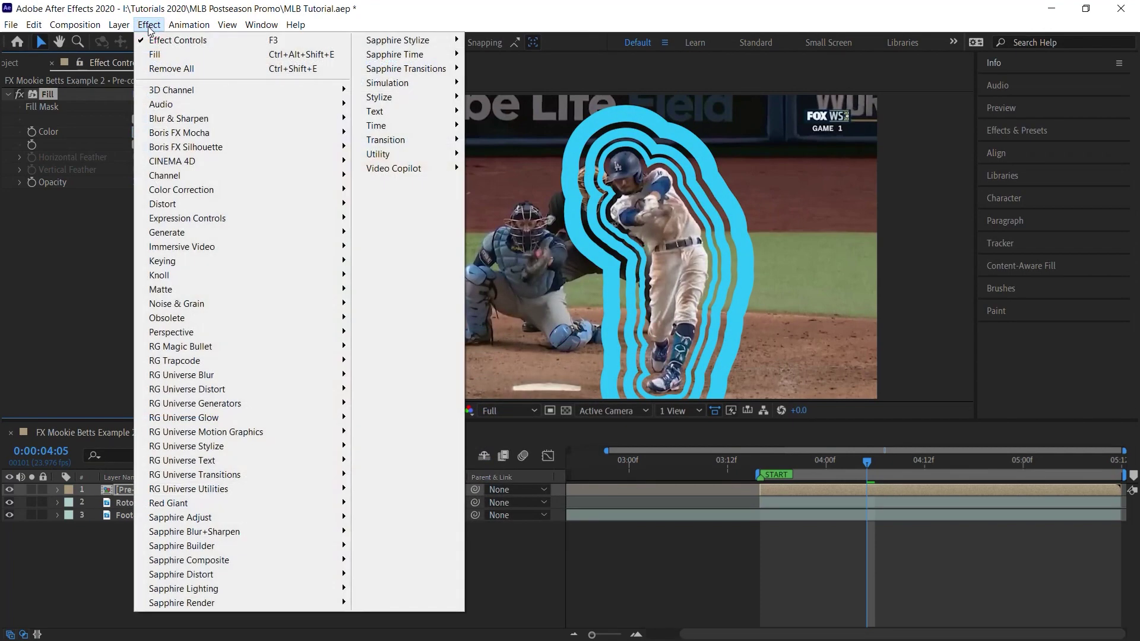
pyautogui.moveTo(425, 127)
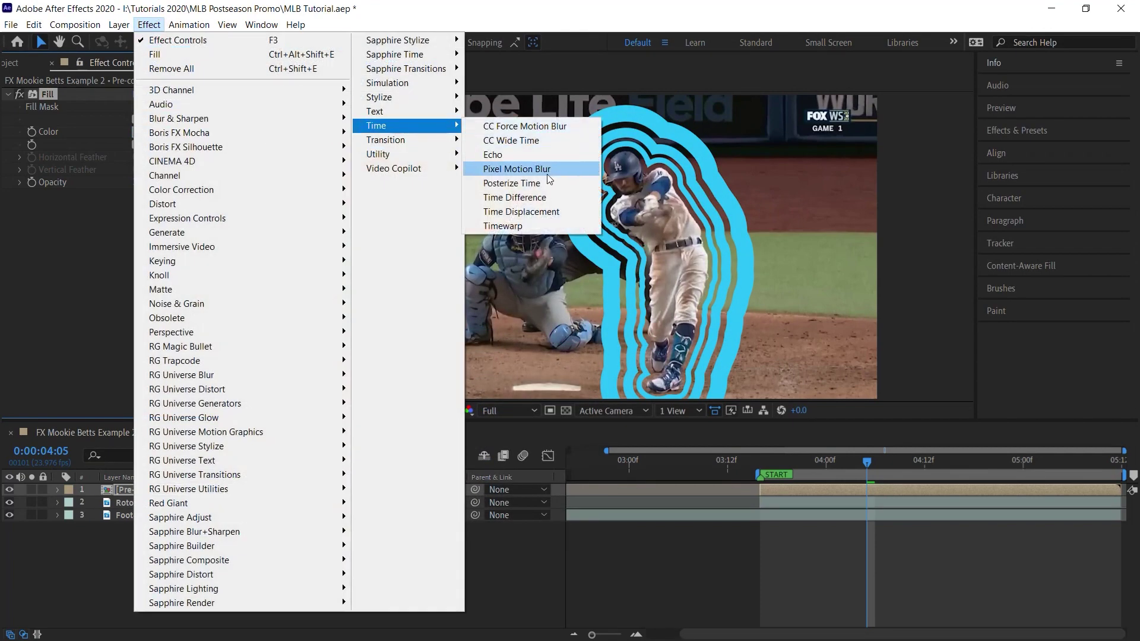
pyautogui.click(512, 184)
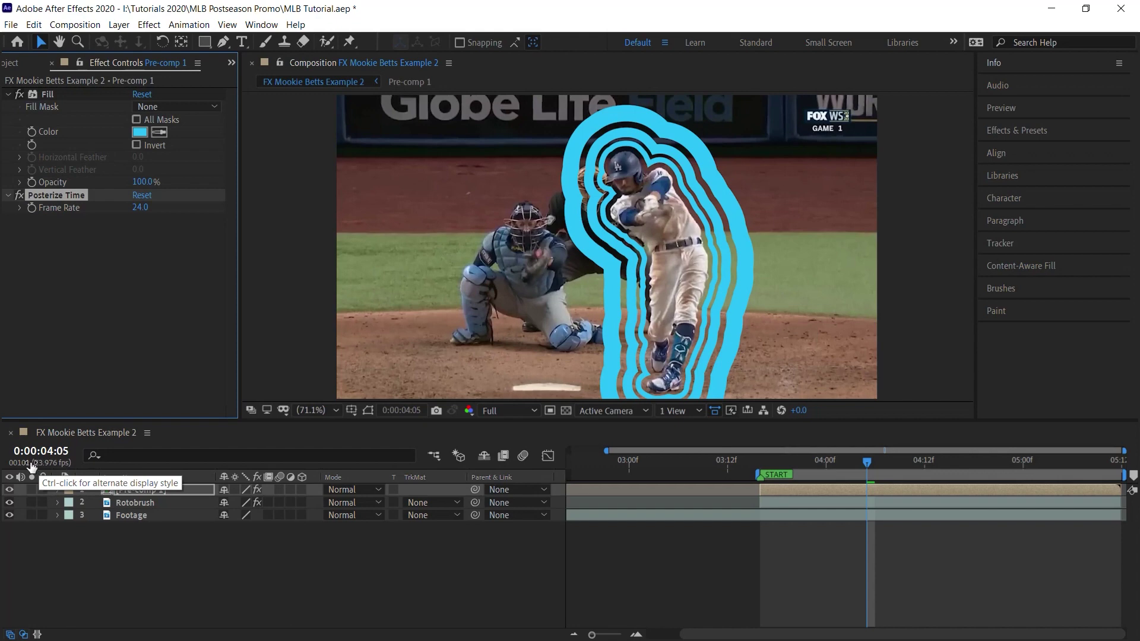
pyautogui.click(140, 207)
pyautogui.write('12')
pyautogui.press('Return')
pyautogui.press('space')
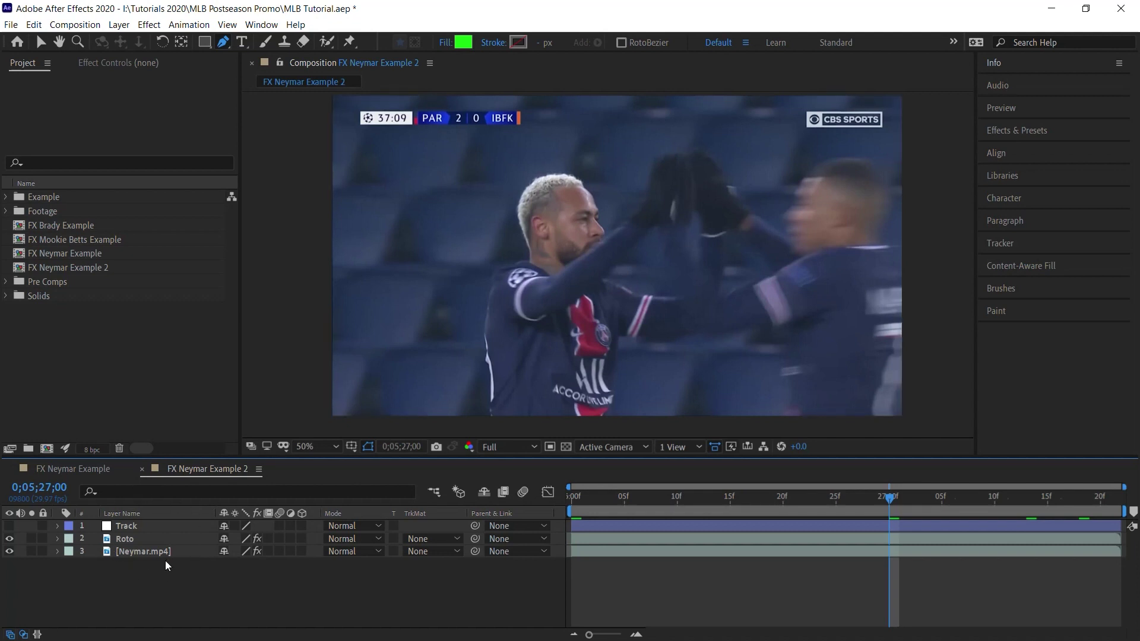
# With the Pen tool, start the wavy shape at Neymar's hair with curved points to its left.
pyautogui.click(224, 43)
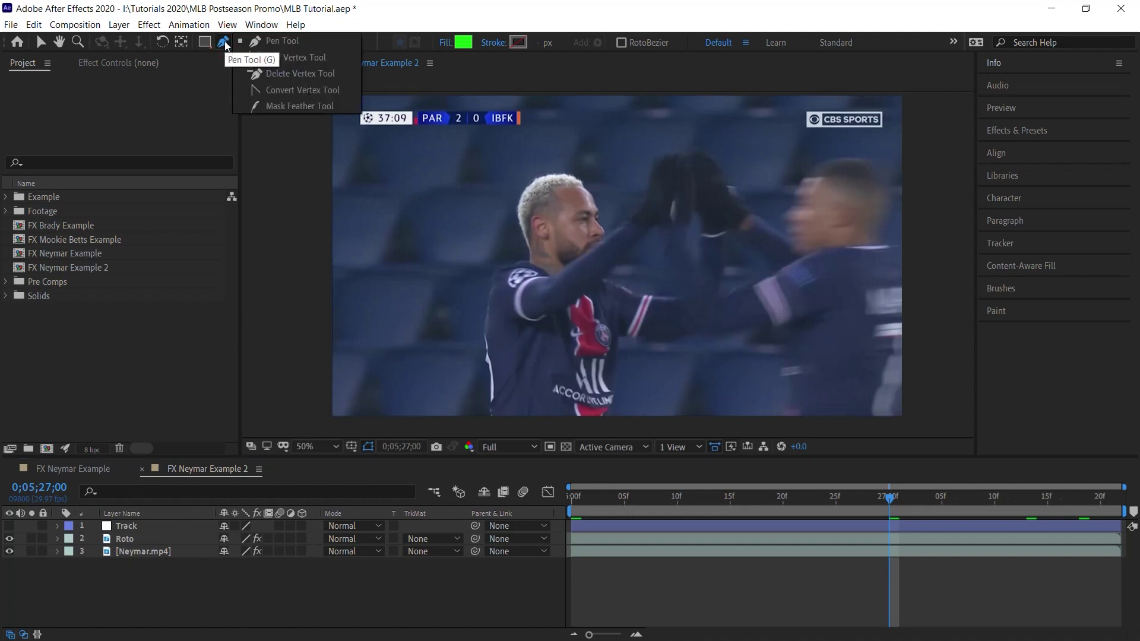
pyautogui.click(273, 42)
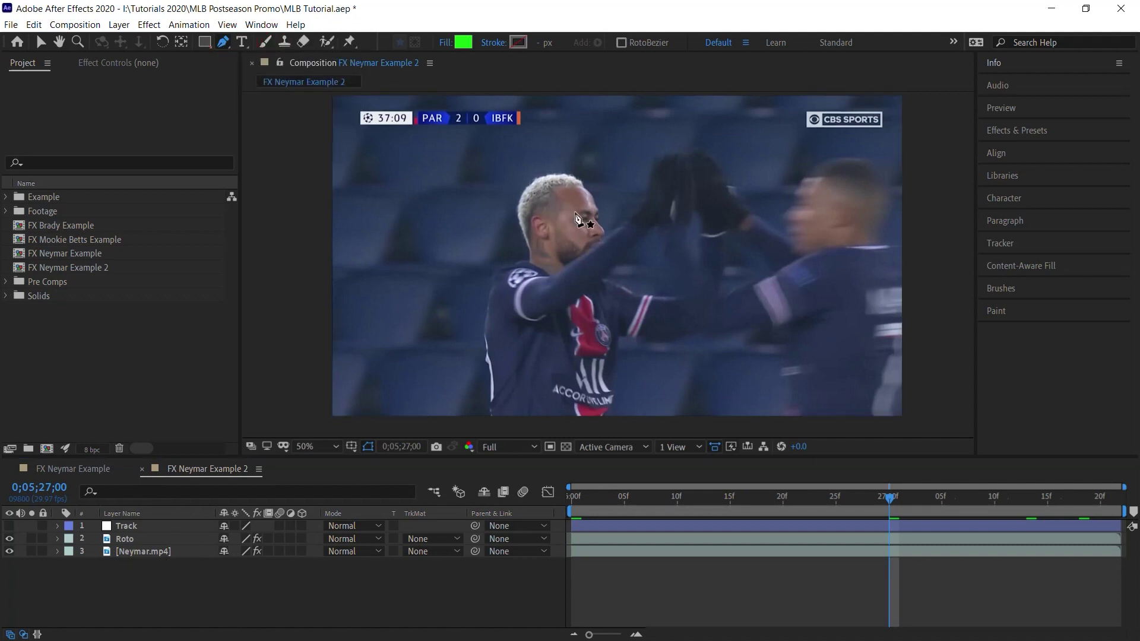
pyautogui.click(545, 181)
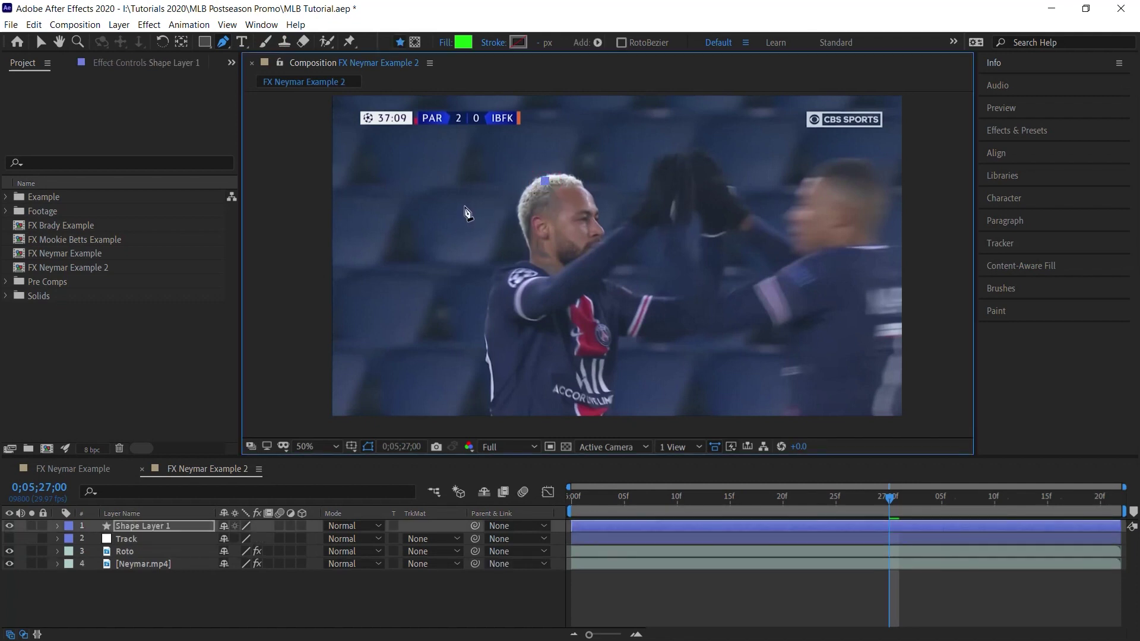
pyautogui.moveTo(467, 207); pyautogui.dragTo(498, 241)
pyautogui.moveTo(380, 253); pyautogui.dragTo(380, 266)
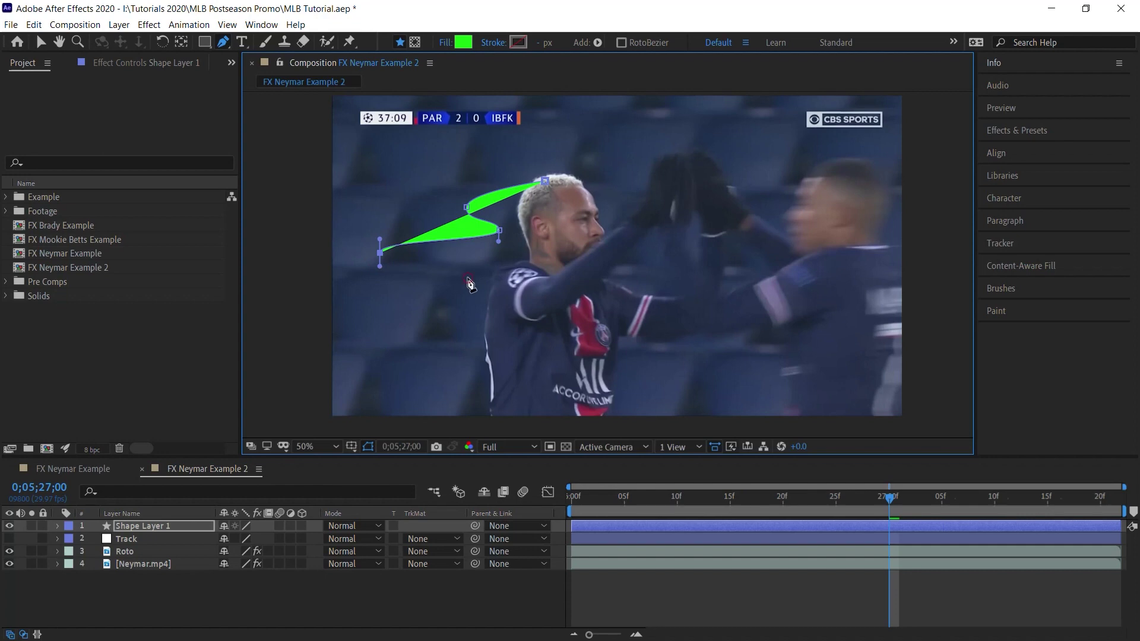
# Continue the wavy outline down past the frame bottom and back up, then close the shape.
pyautogui.click(472, 277)
pyautogui.click(417, 298)
pyautogui.click(358, 346)
pyautogui.click(431, 405)
pyautogui.click(561, 411)
pyautogui.click(574, 174)
pyautogui.click(552, 143)
pyautogui.click(425, 265)
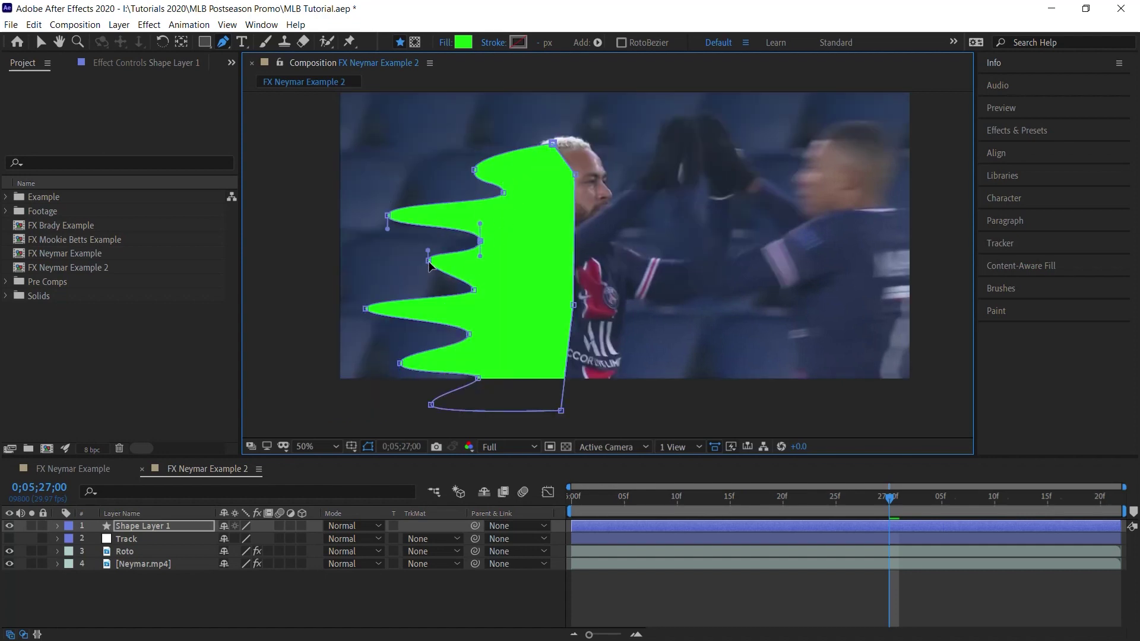
# Nudge three of the shape's points to refine the wave, then drag the layer below Roto.
pyautogui.moveTo(473, 290); pyautogui.dragTo(480, 291)
pyautogui.moveTo(469, 334); pyautogui.dragTo(463, 335)
pyautogui.moveTo(561, 410); pyautogui.dragTo(556, 411)
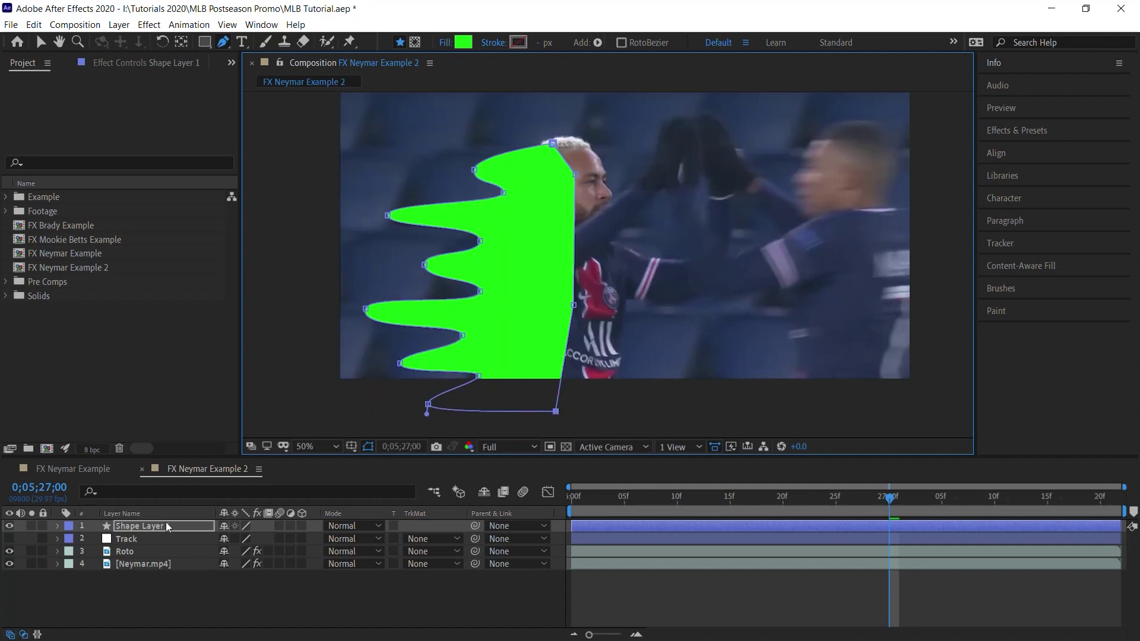
pyautogui.moveTo(149, 526); pyautogui.dragTo(145, 551)
# Place Shape Layer 1 under Roto and solo Roto on a checkerboard to check the cutout.
pyautogui.click(136, 539)
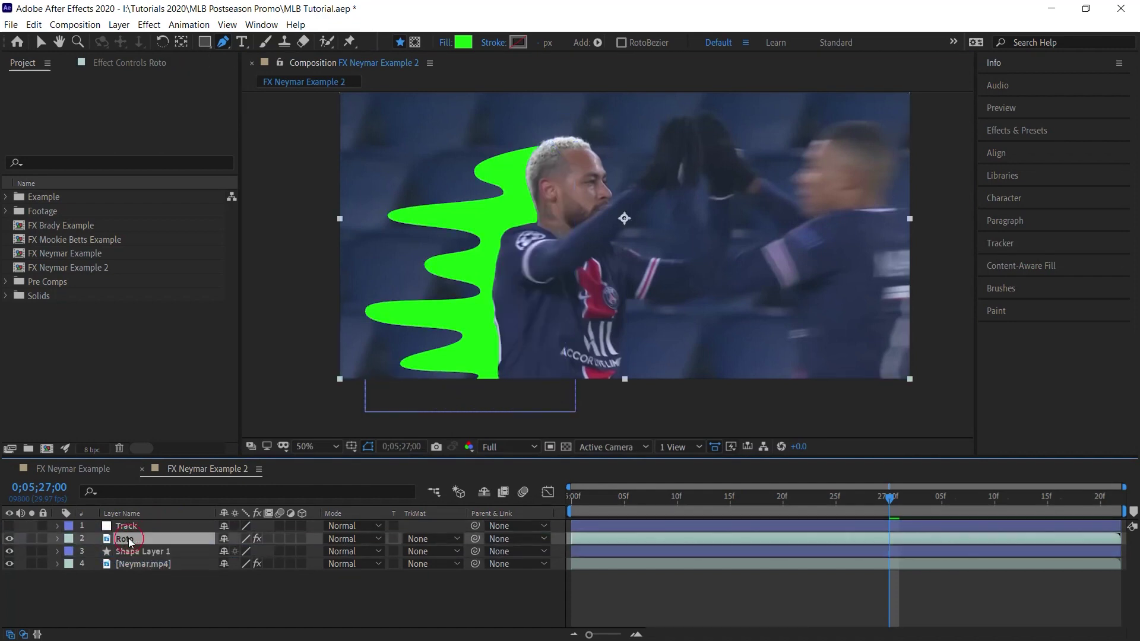
pyautogui.click(32, 538)
pyautogui.click(565, 446)
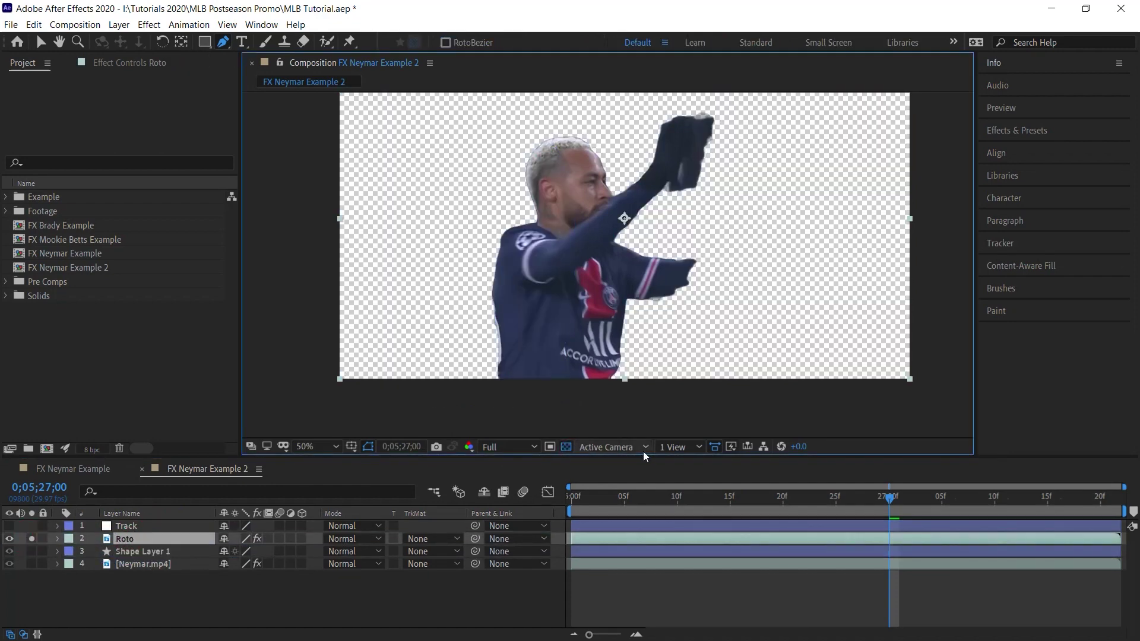
pyautogui.moveTo(888, 505); pyautogui.dragTo(741, 500)
pyautogui.click(890, 499)
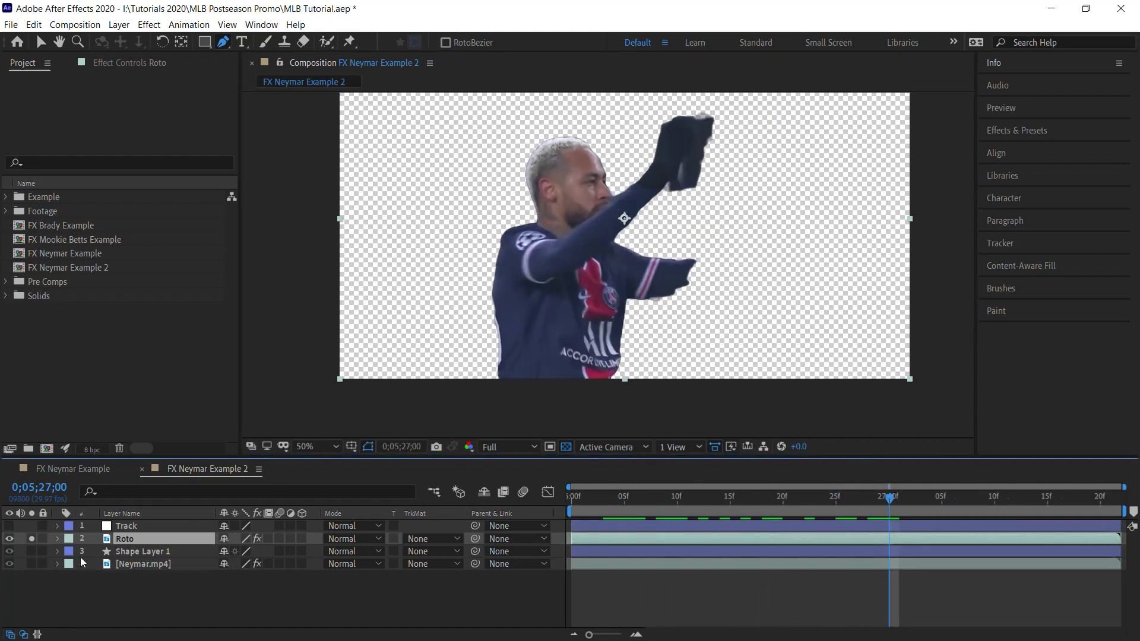
pyautogui.click(32, 538)
# Scrub through the clip to check the green shape and the Track layer's keyframed motion.
pyautogui.click(155, 551)
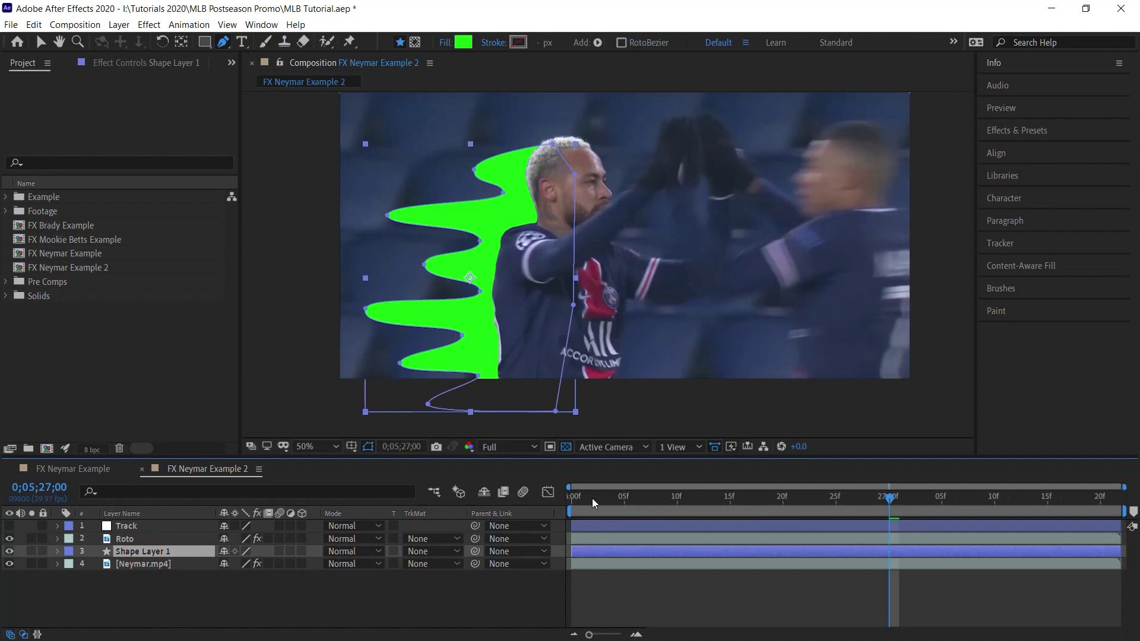
pyautogui.moveTo(592, 499); pyautogui.dragTo(897, 500)
pyautogui.click(136, 527)
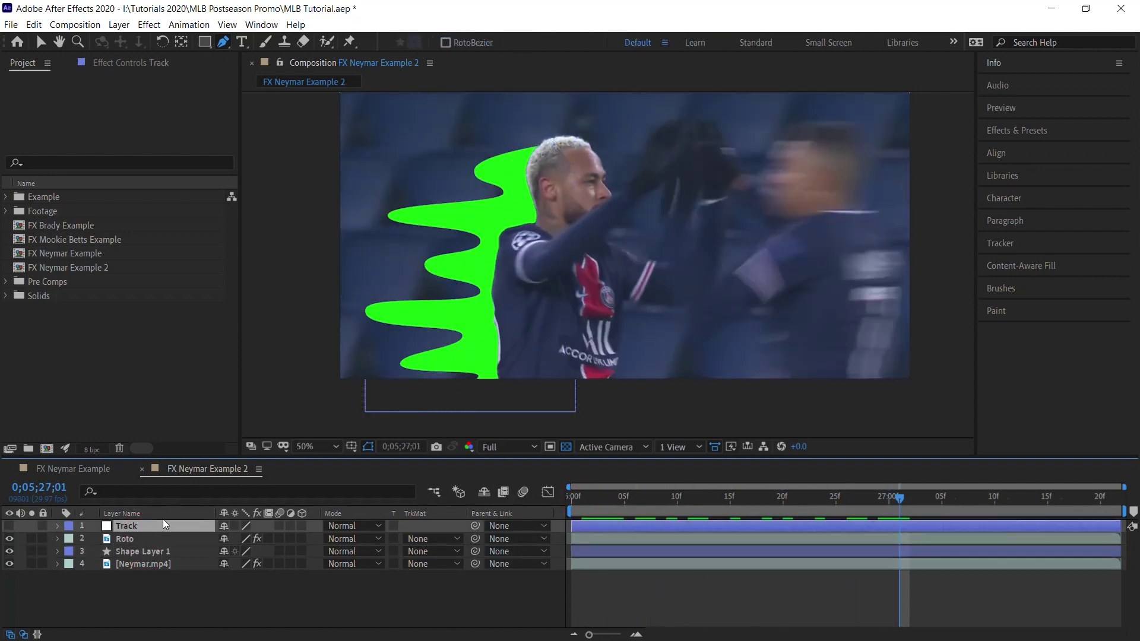
pyautogui.moveTo(575, 500); pyautogui.dragTo(890, 508)
pyautogui.press('u')
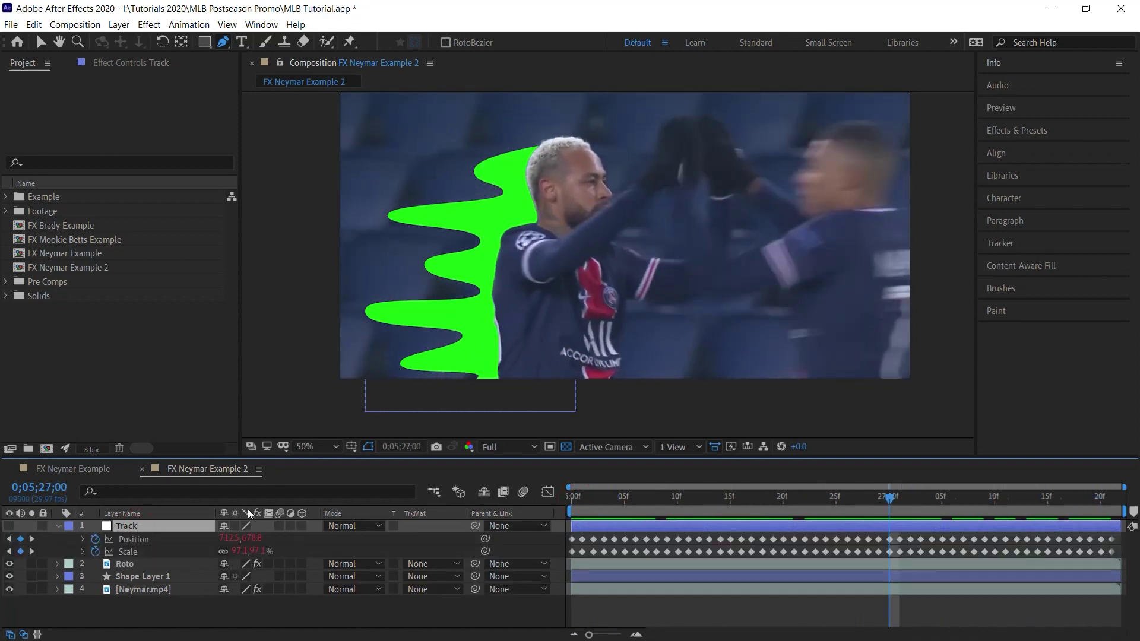
pyautogui.click(58, 526)
# Parent Shape Layer 1 to the Track layer and preview from the start.
pyautogui.click(167, 550)
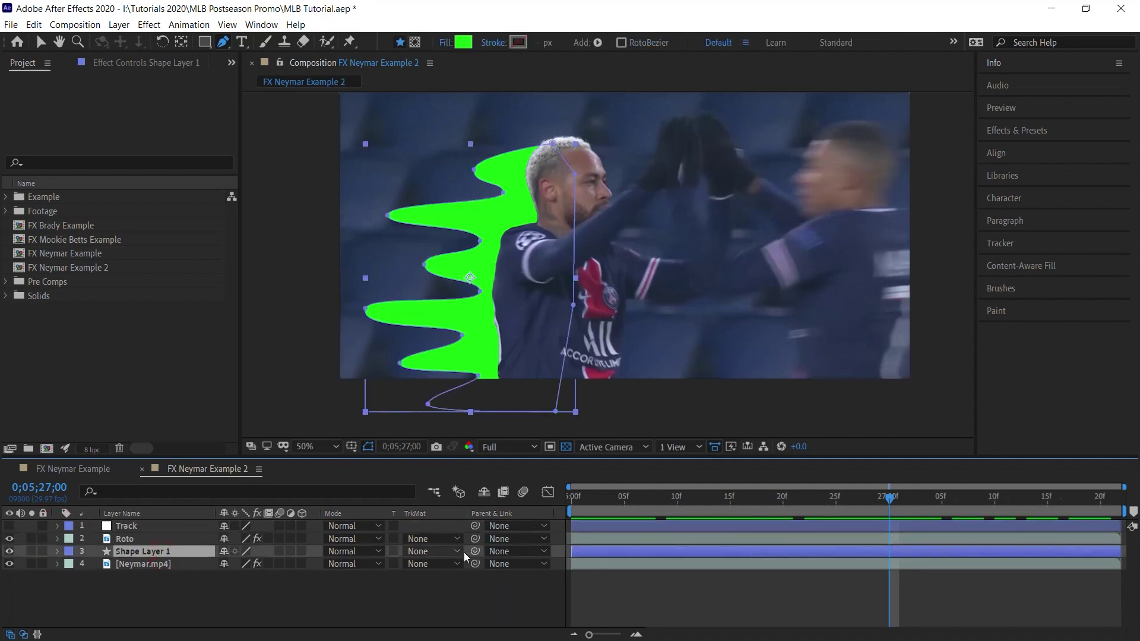
pyautogui.moveTo(455, 550); pyautogui.dragTo(148, 526)
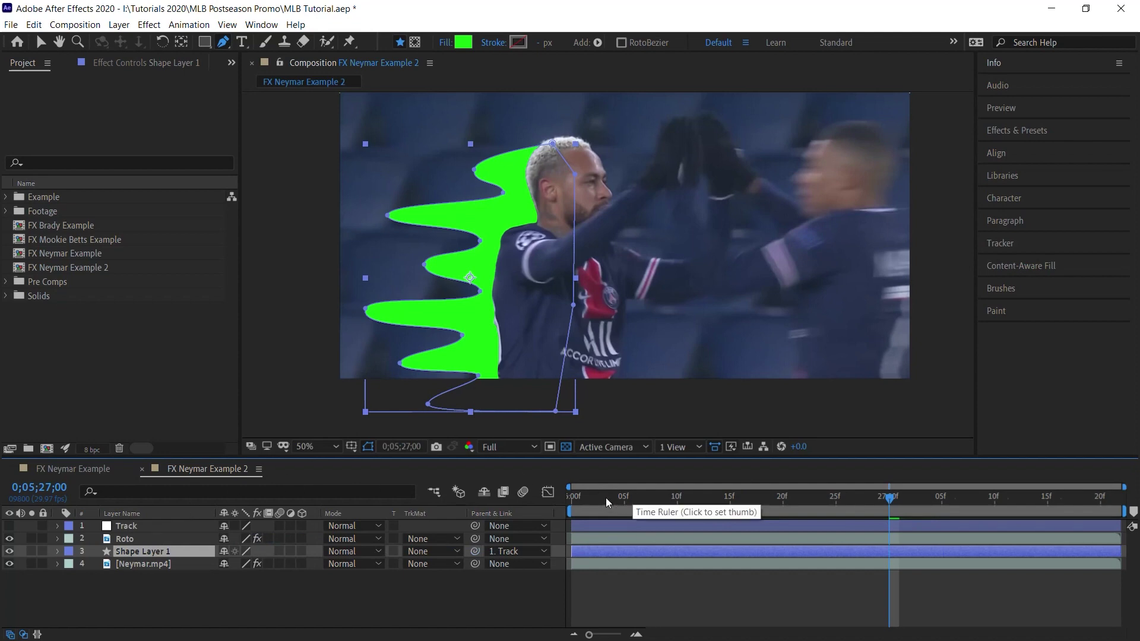
pyautogui.click(579, 495)
pyautogui.press('space')
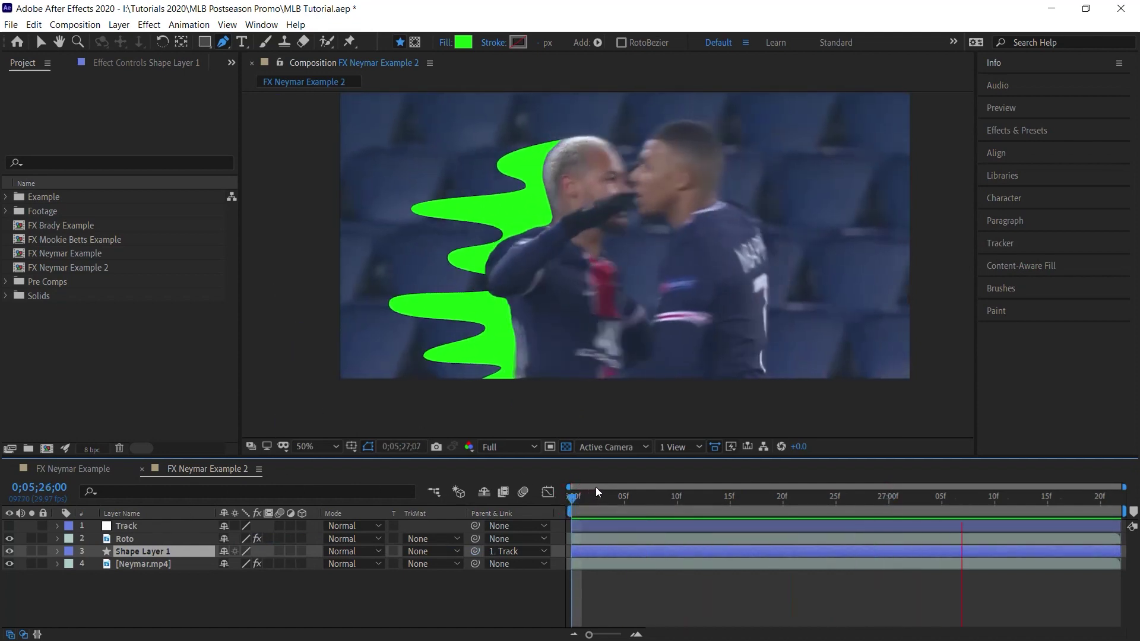
# Apply Turbulent Displace to Shape Layer 1 at frame 0;05;27;00.
pyautogui.click(891, 498)
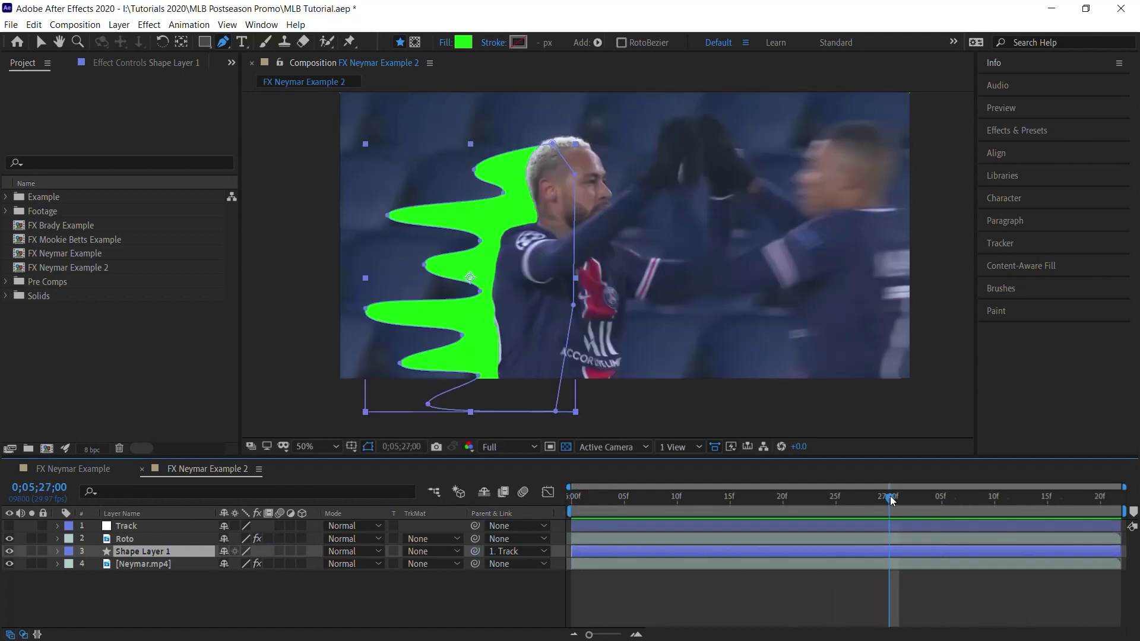
pyautogui.click(150, 552)
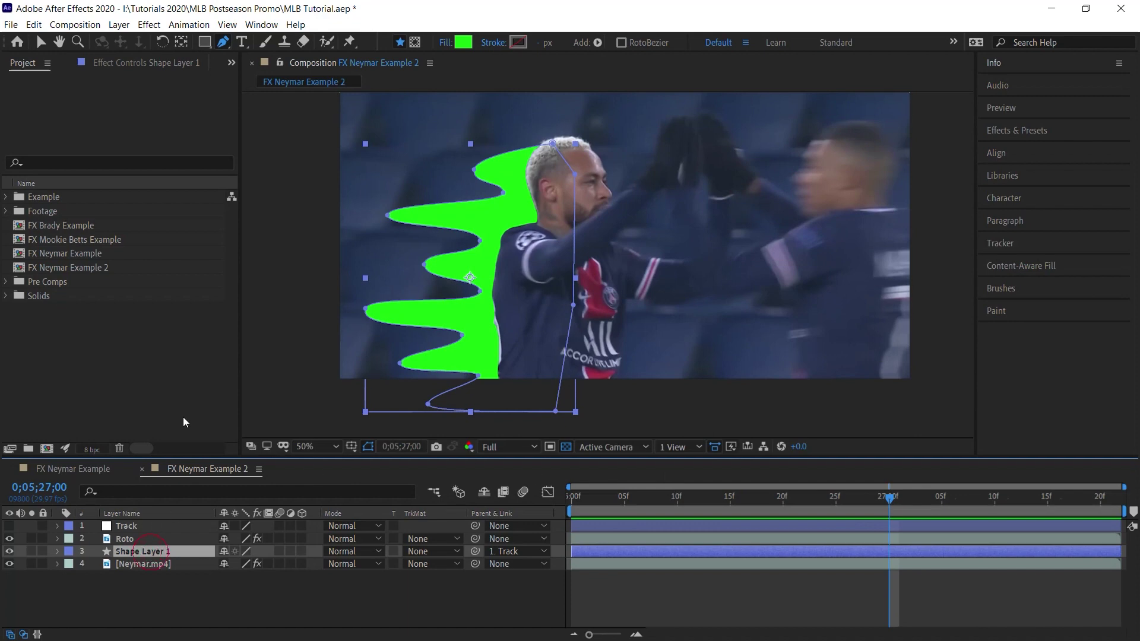
pyautogui.click(149, 26)
pyautogui.moveTo(203, 207)
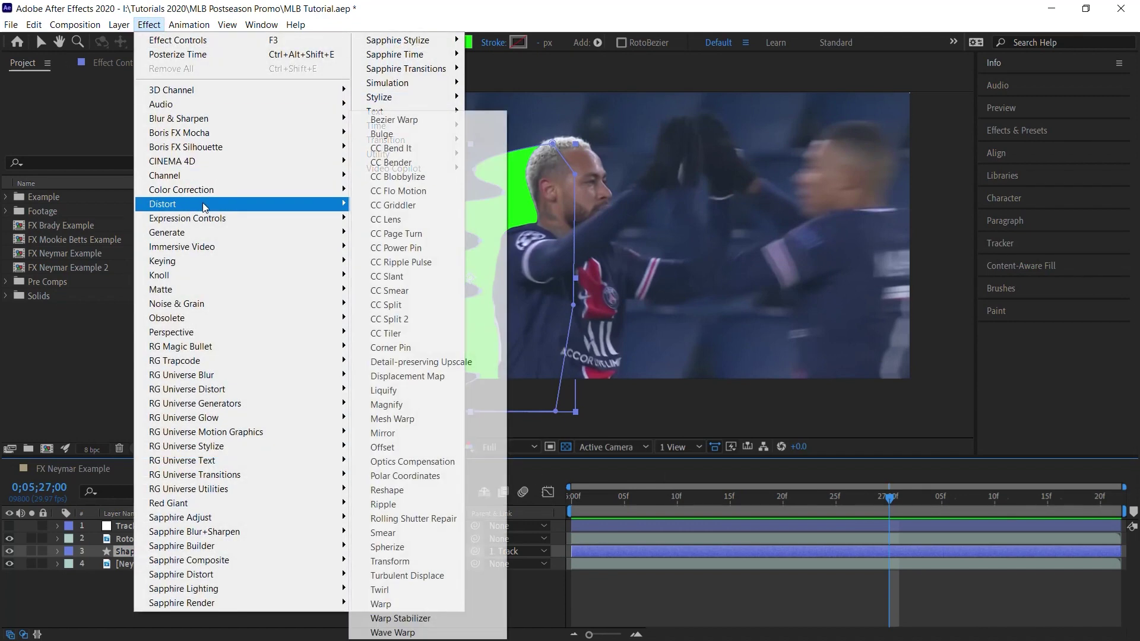
pyautogui.click(467, 576)
# Set Turbulent Displace to Horizontal Displacement with Amount 30 and Size 150.
pyautogui.click(171, 108)
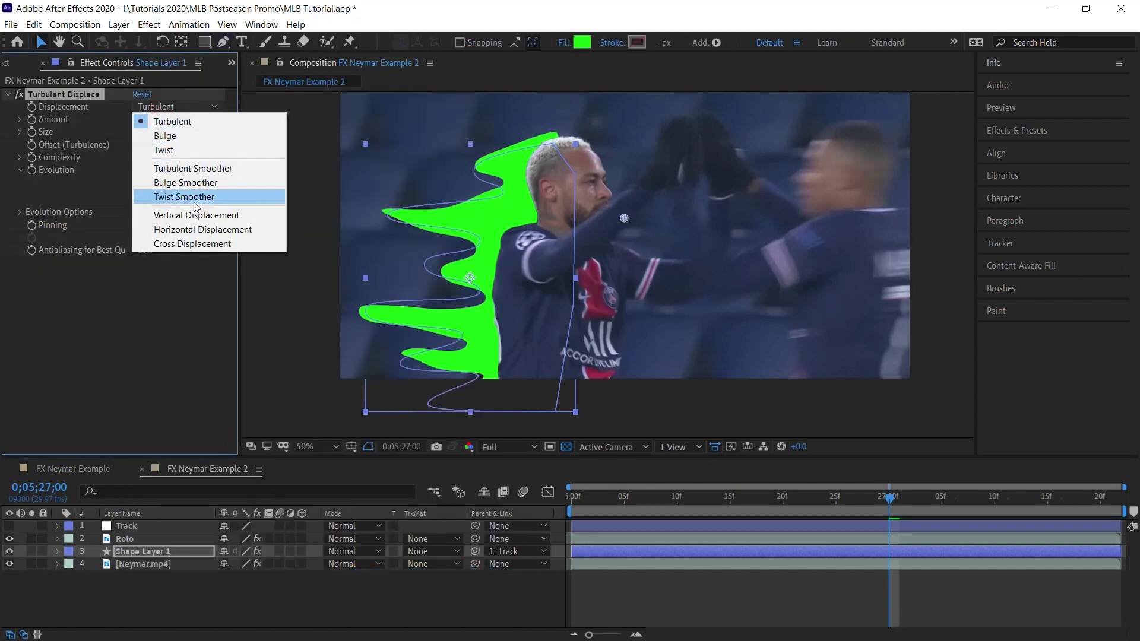
pyautogui.click(231, 230)
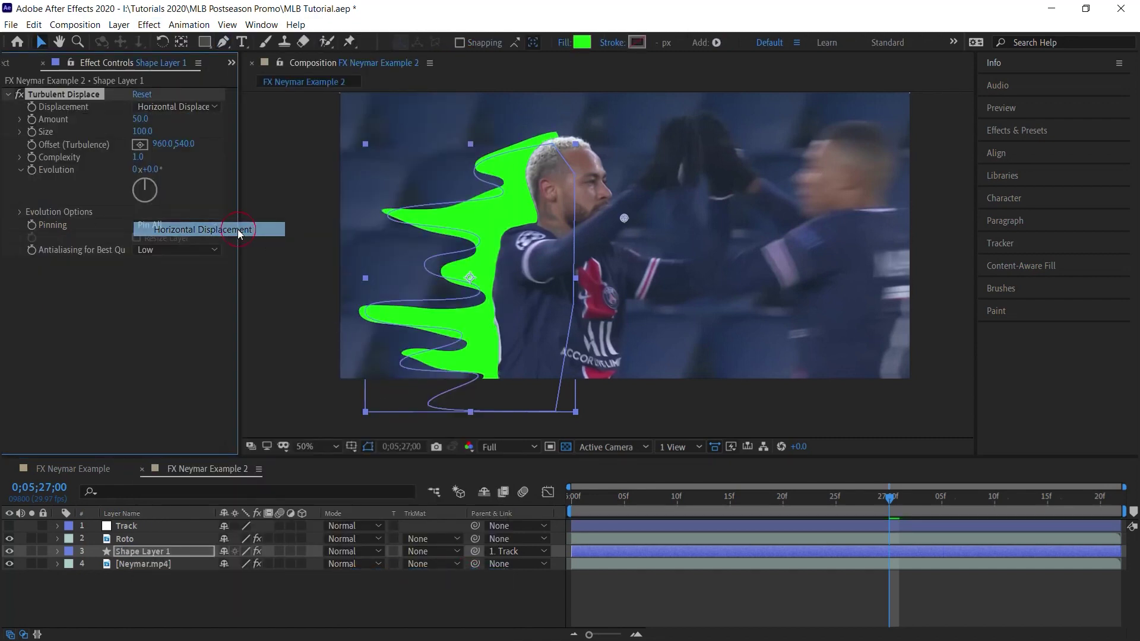
pyautogui.click(141, 119)
pyautogui.write('30')
pyautogui.press('Tab')
pyautogui.write('150')
pyautogui.press('Return')
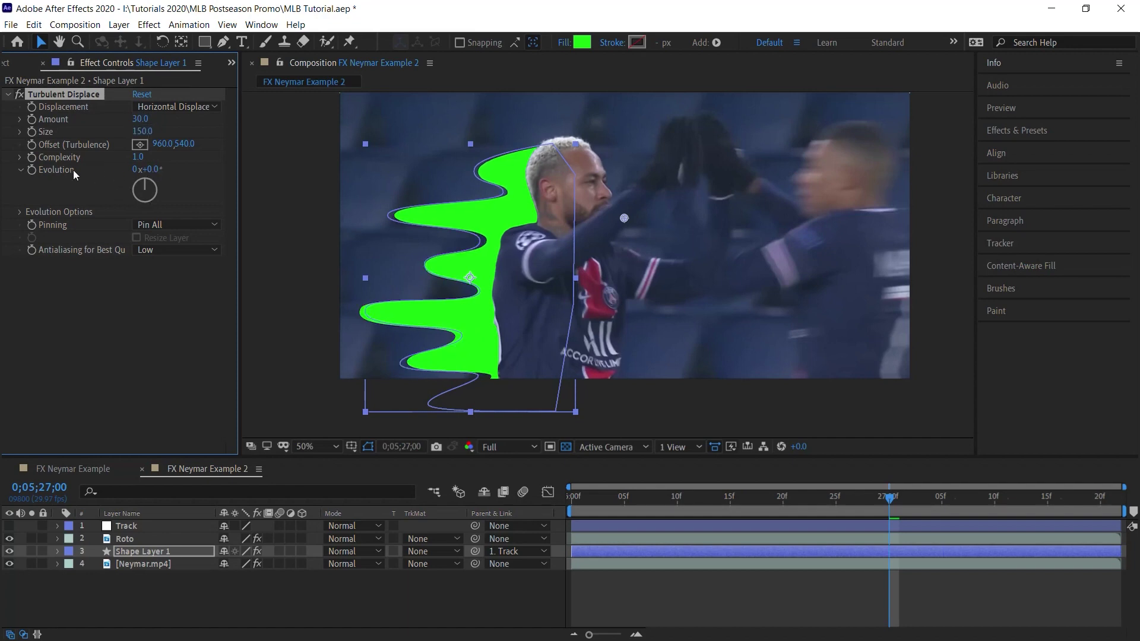
pyautogui.moveTo(162, 168); pyautogui.dragTo(274, 170)
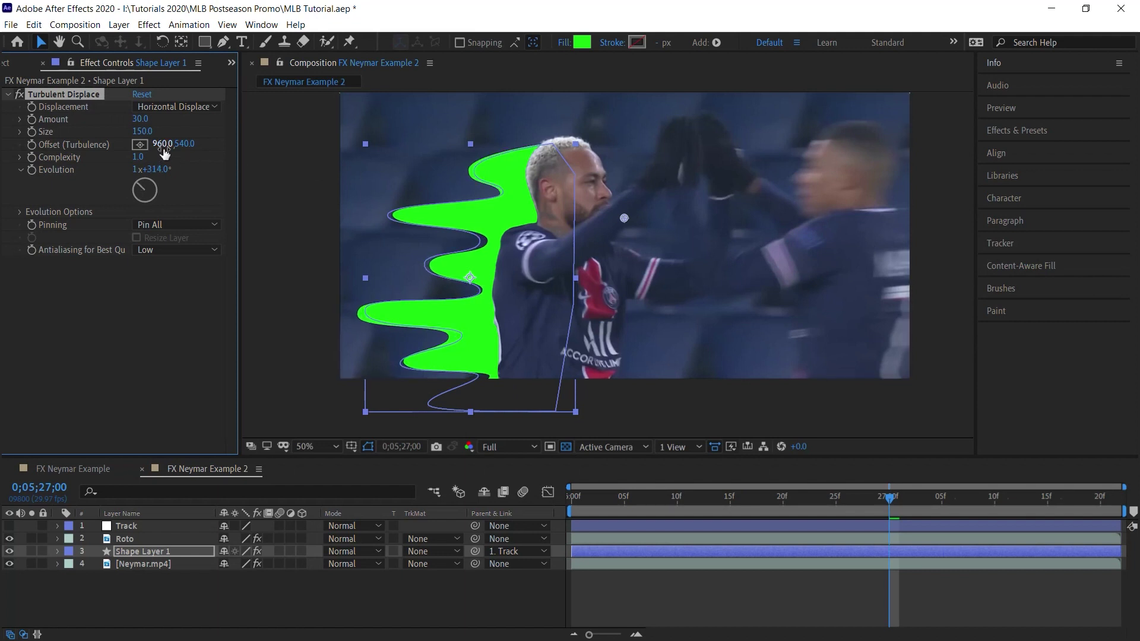
# Drive Evolution with the expression time*2000 and preview the wobble.
pyautogui.keyDown('alt'); pyautogui.click(31, 170); pyautogui.keyUp('alt')
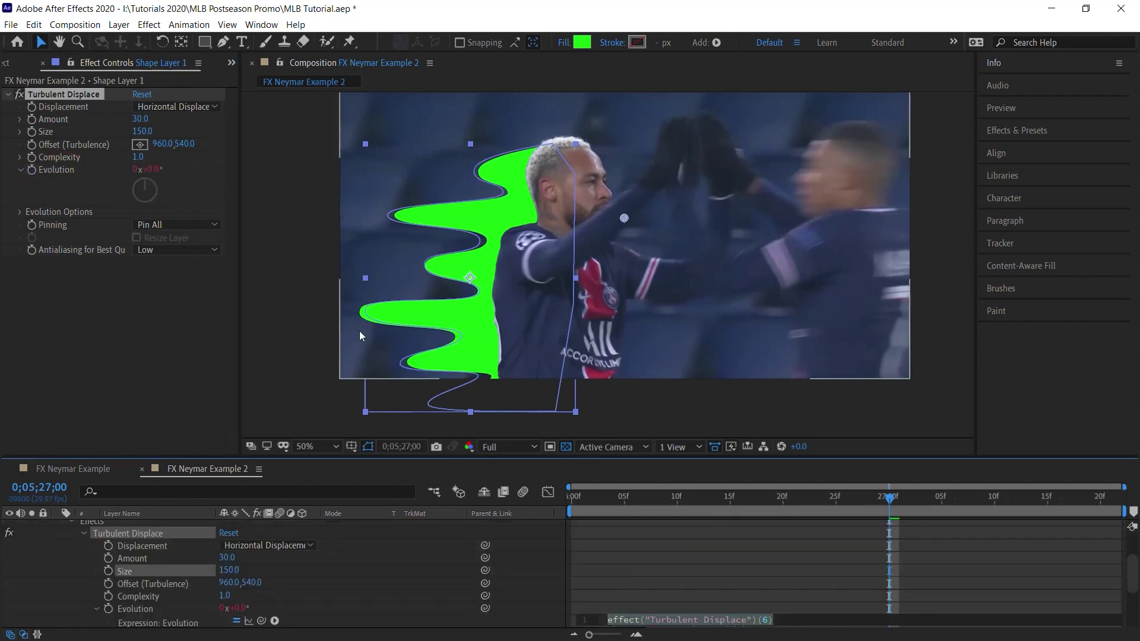
pyautogui.scroll(-3, 1120, 555)
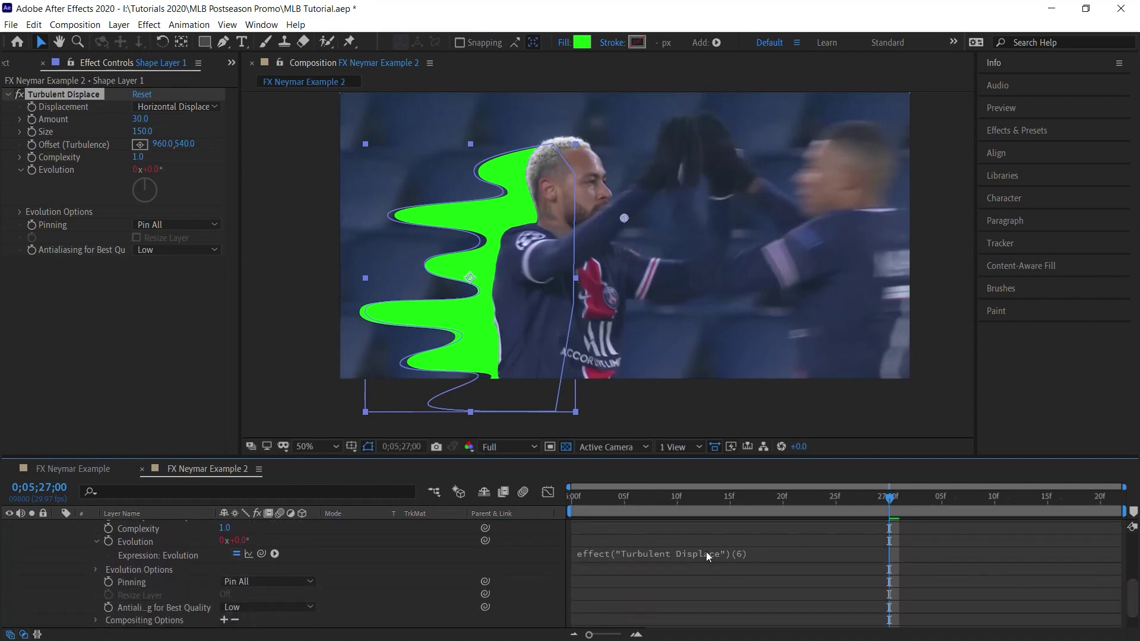
pyautogui.write('time')
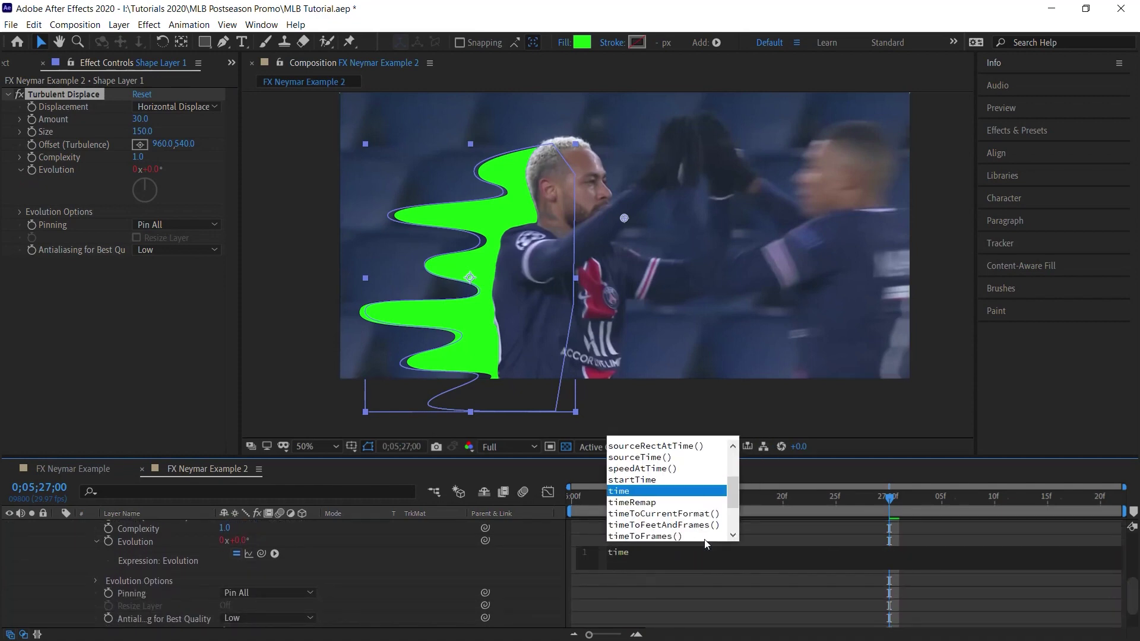
pyautogui.write('*2000')
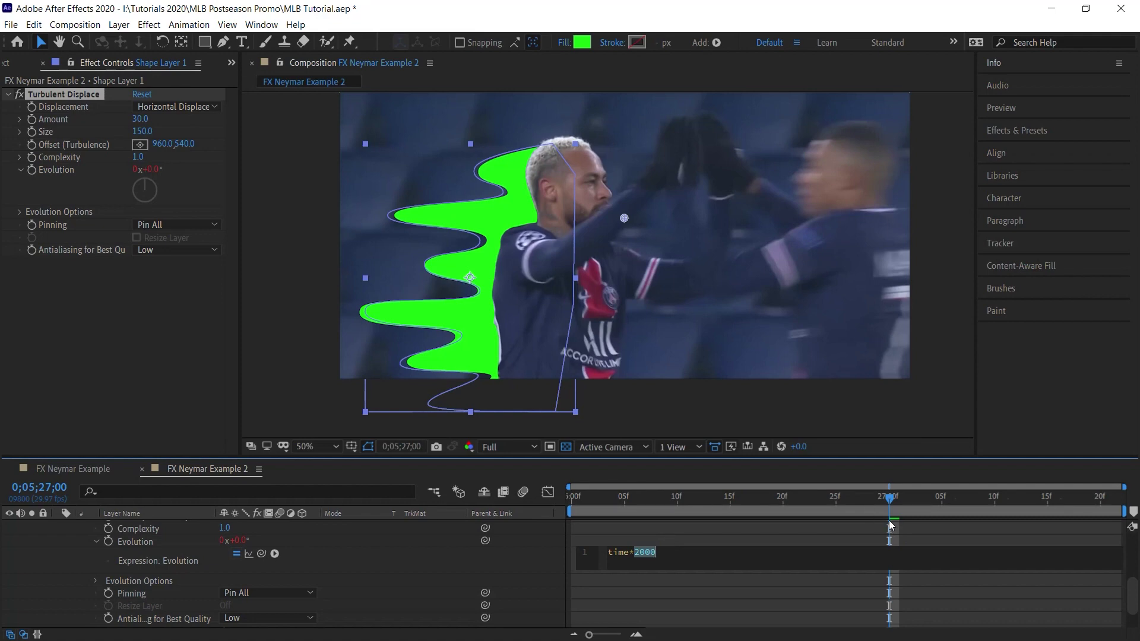
pyautogui.click(891, 499)
pyautogui.press('space')
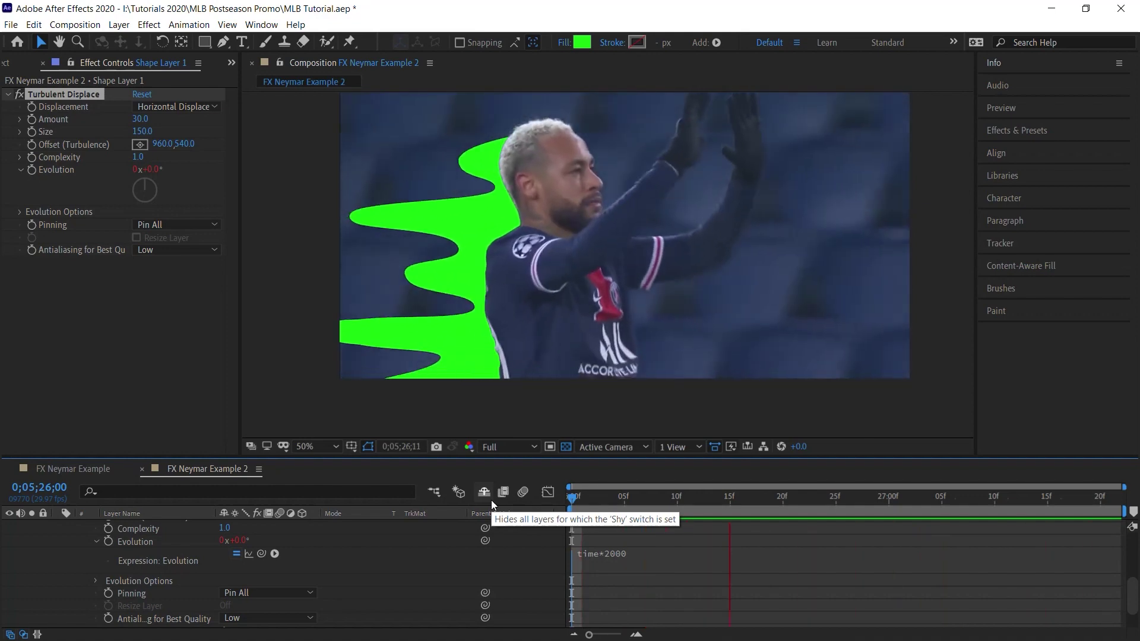
# Check the wobble, then pull two right-edge points of the shape's Path 1 inward.
pyautogui.press('space')
pyautogui.moveTo(892, 502); pyautogui.dragTo(962, 499)
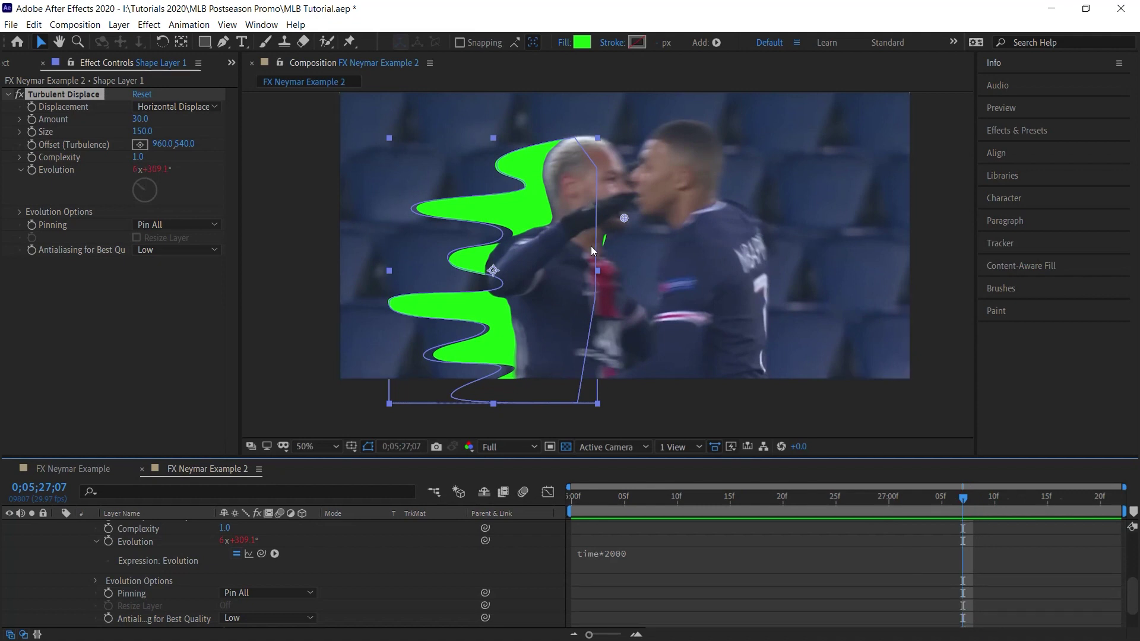
pyautogui.moveTo(1127, 596); pyautogui.dragTo(1127, 532)
pyautogui.click(73, 578)
pyautogui.click(70, 565)
pyautogui.click(83, 577)
pyautogui.click(116, 584)
pyautogui.moveTo(596, 298); pyautogui.dragTo(578, 294)
pyautogui.moveTo(597, 168); pyautogui.dragTo(587, 176)
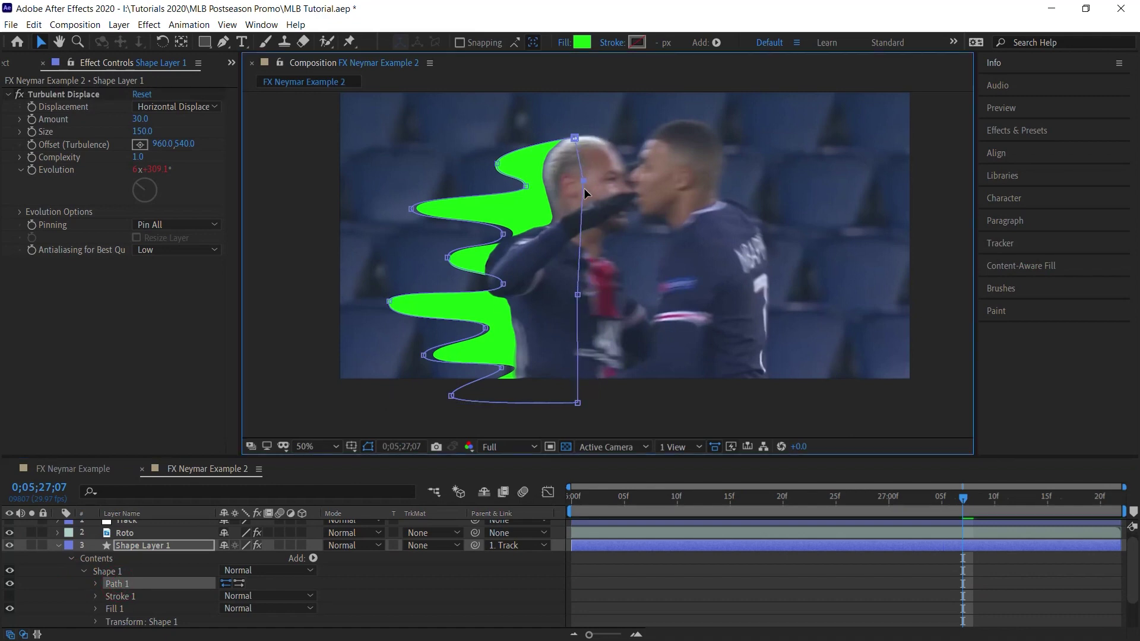
# Preview the edited shape from the start and collapse the shape layer's contents.
pyautogui.click(571, 498)
pyautogui.press('space')
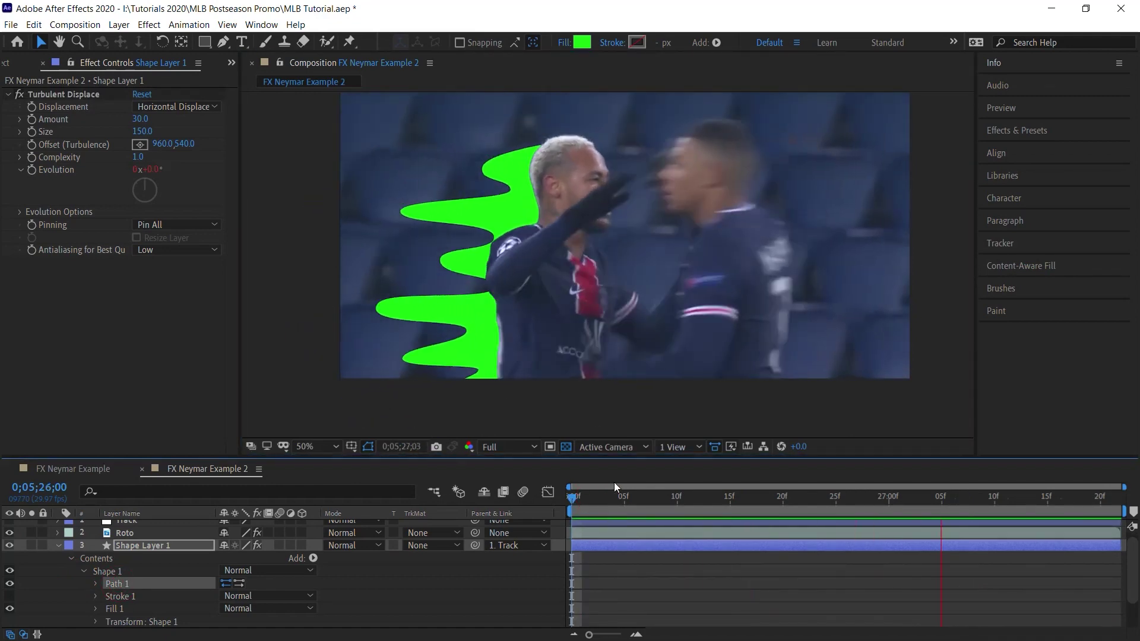
pyautogui.press('space')
pyautogui.click(152, 546)
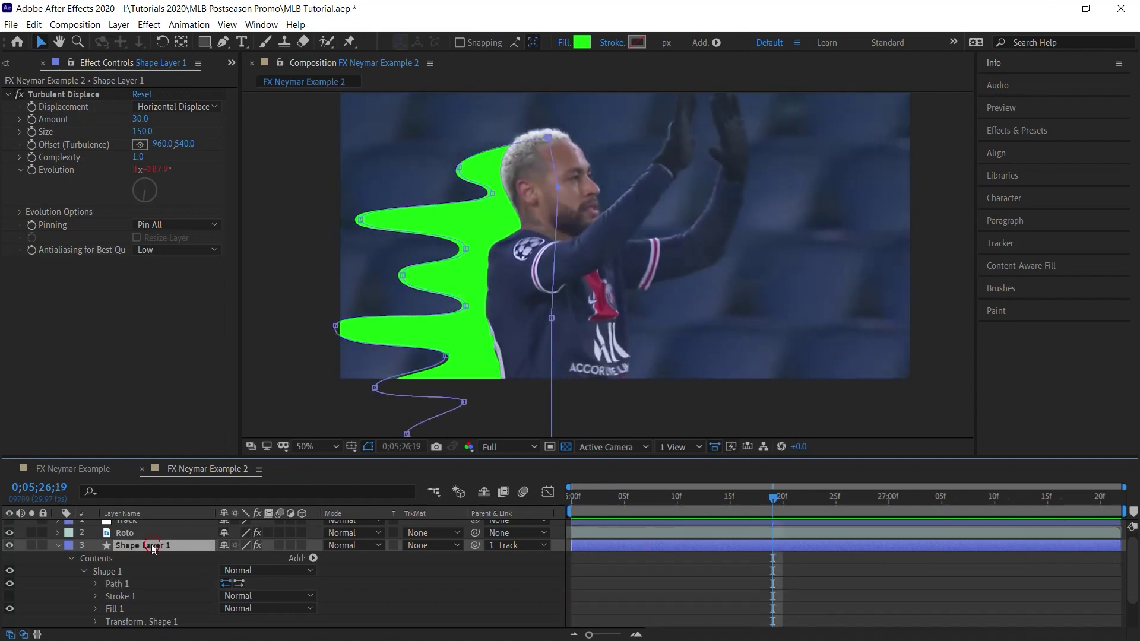
pyautogui.click(59, 547)
# Apply Posterize Time to the shape layer at 15 fps and preview the choppy wobble.
pyautogui.click(149, 26)
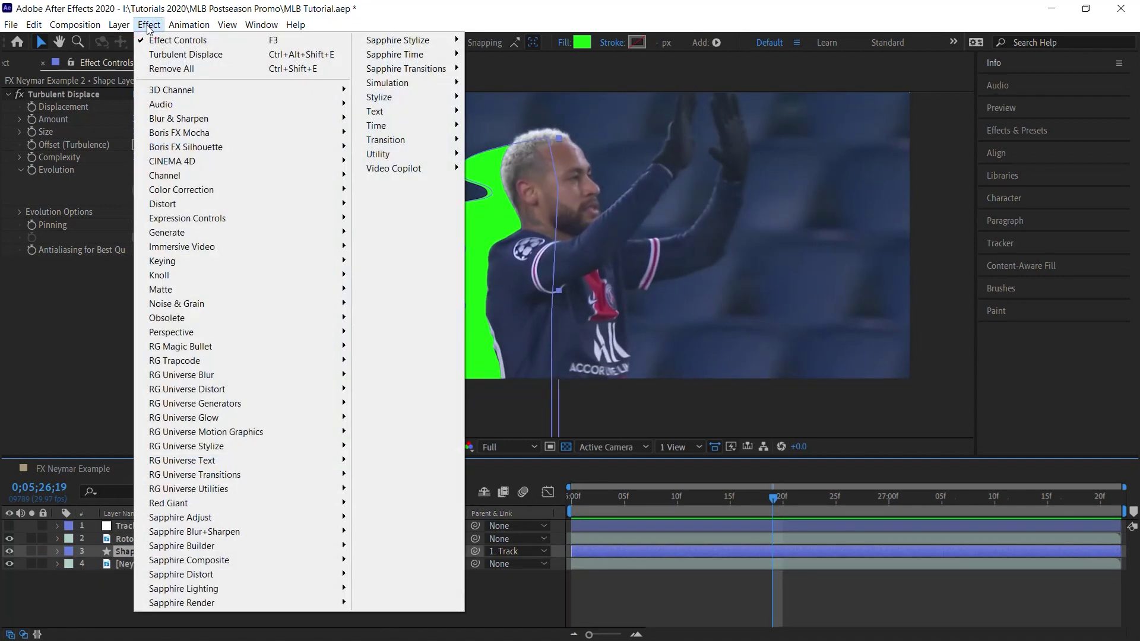
pyautogui.moveTo(386, 126)
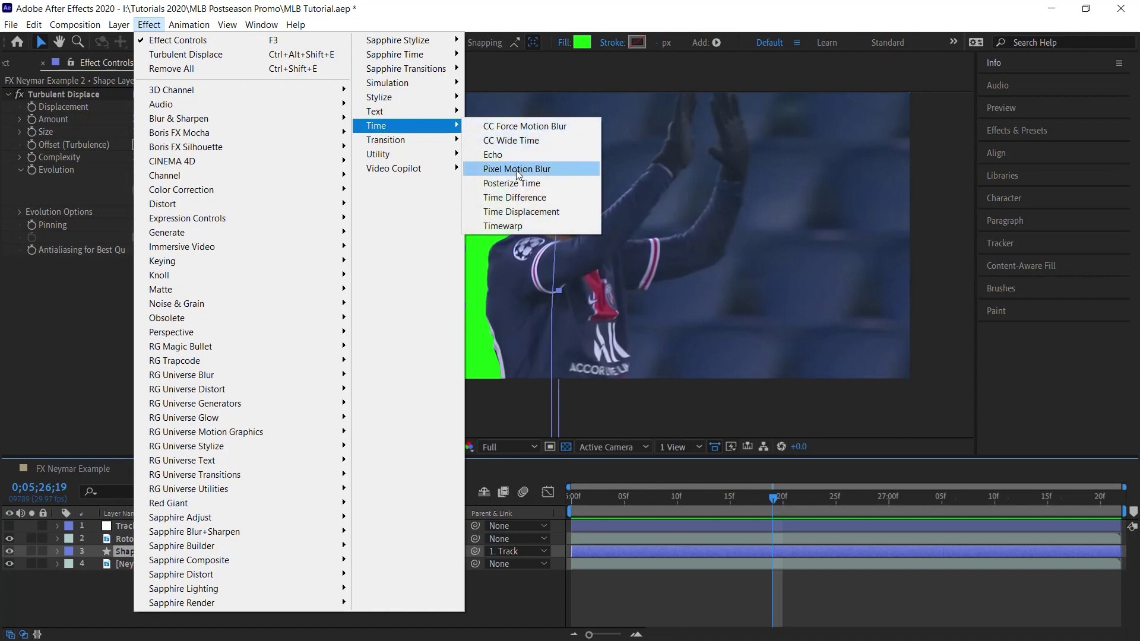
pyautogui.click(537, 187)
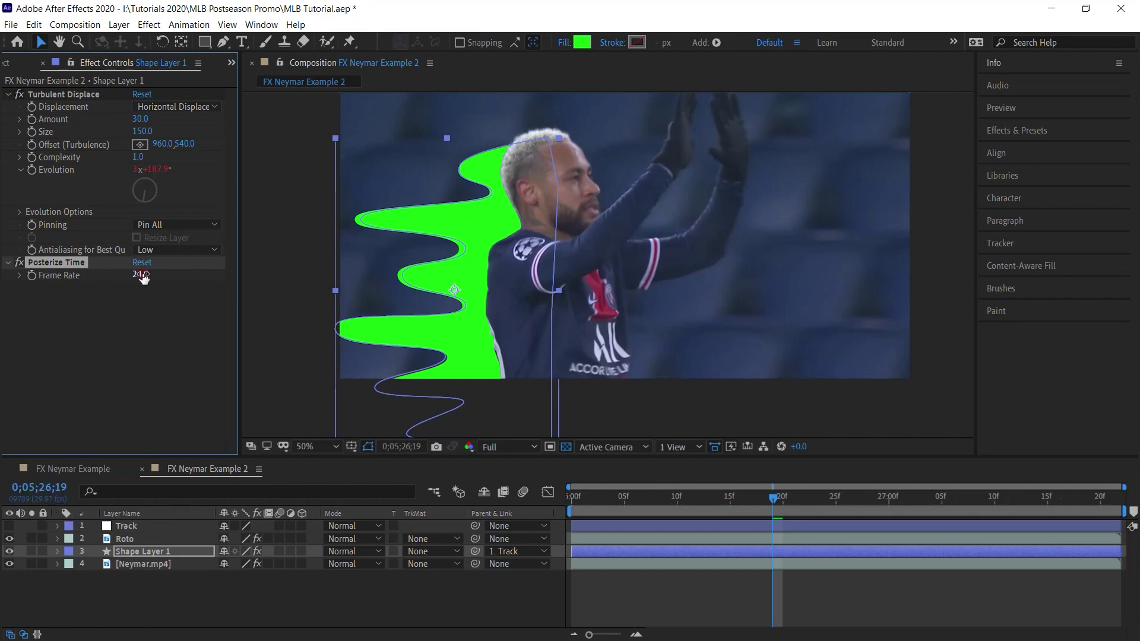
pyautogui.write('15')
pyautogui.press('Return')
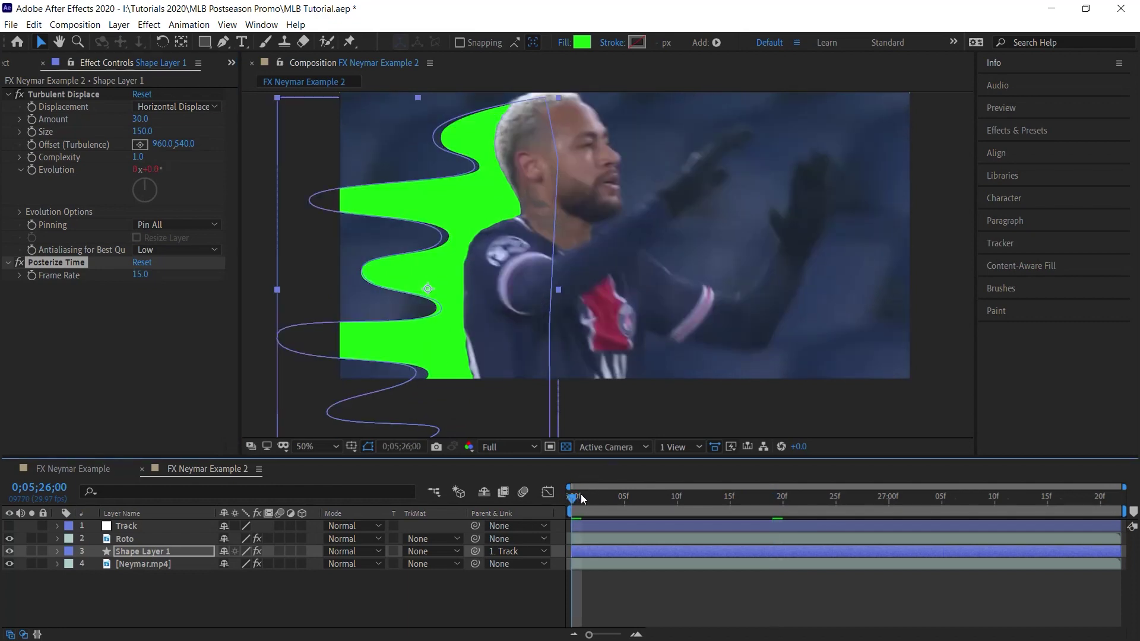
pyautogui.press('space')
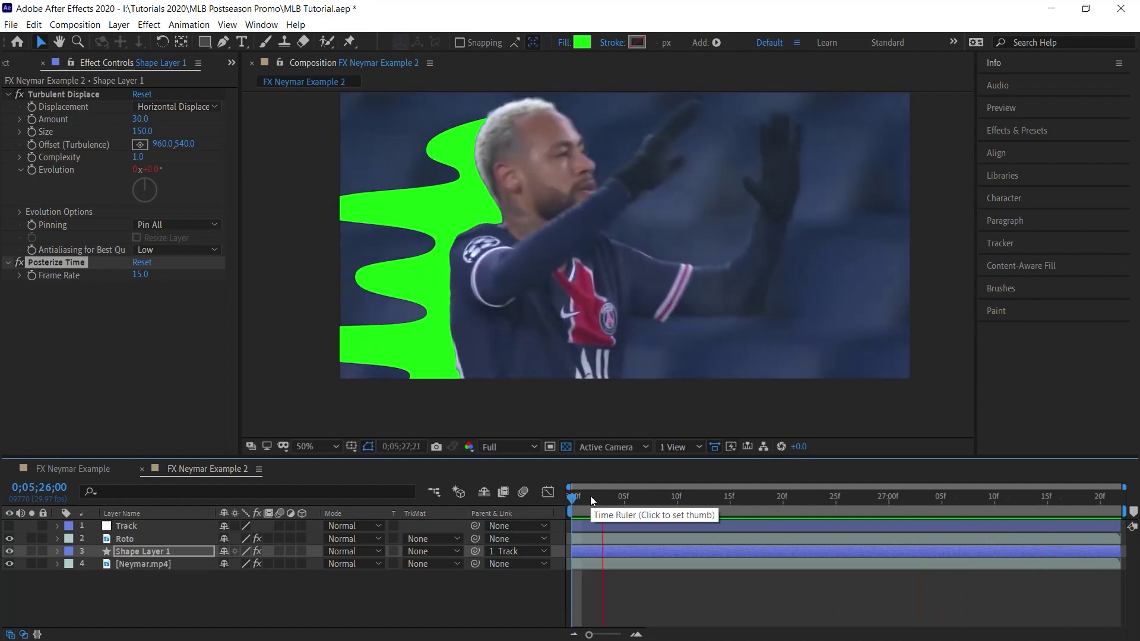
pyautogui.press('space')
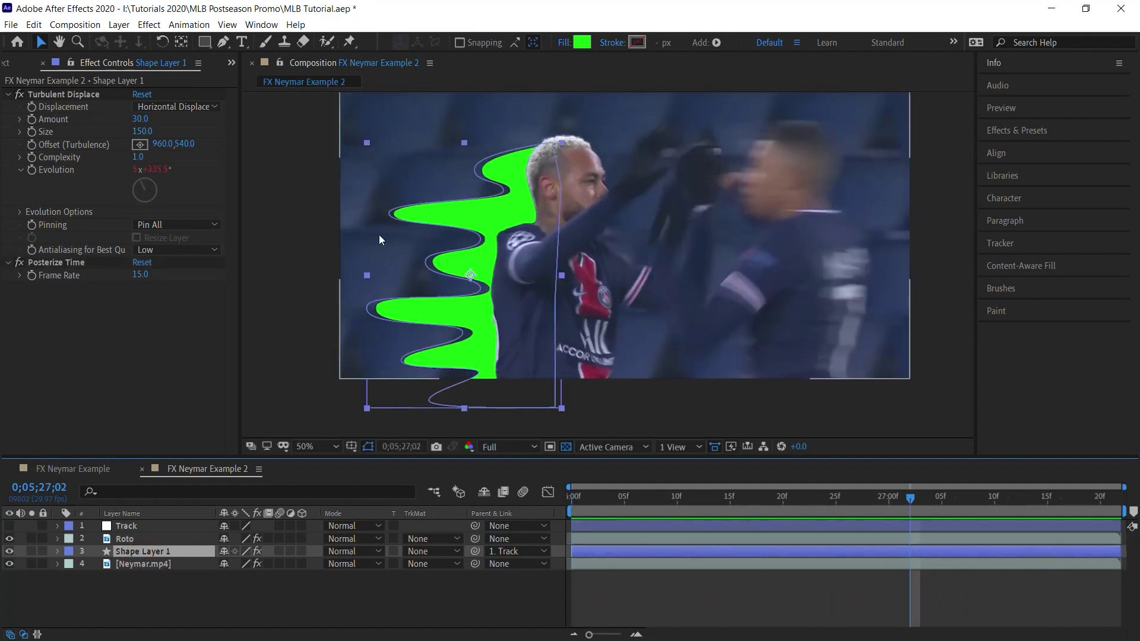
# Change the shape's fill to magenta F20CA1 and preview it in motion.
pyautogui.click(582, 42)
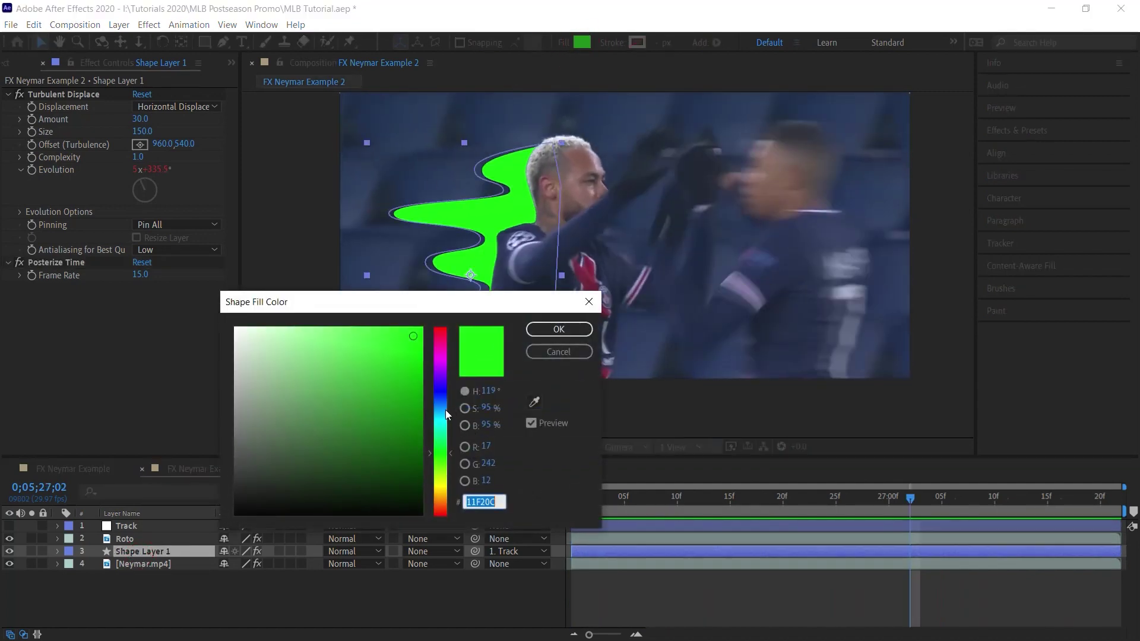
pyautogui.click(440, 363)
pyautogui.click(439, 348)
pyautogui.click(558, 330)
pyautogui.click(574, 498)
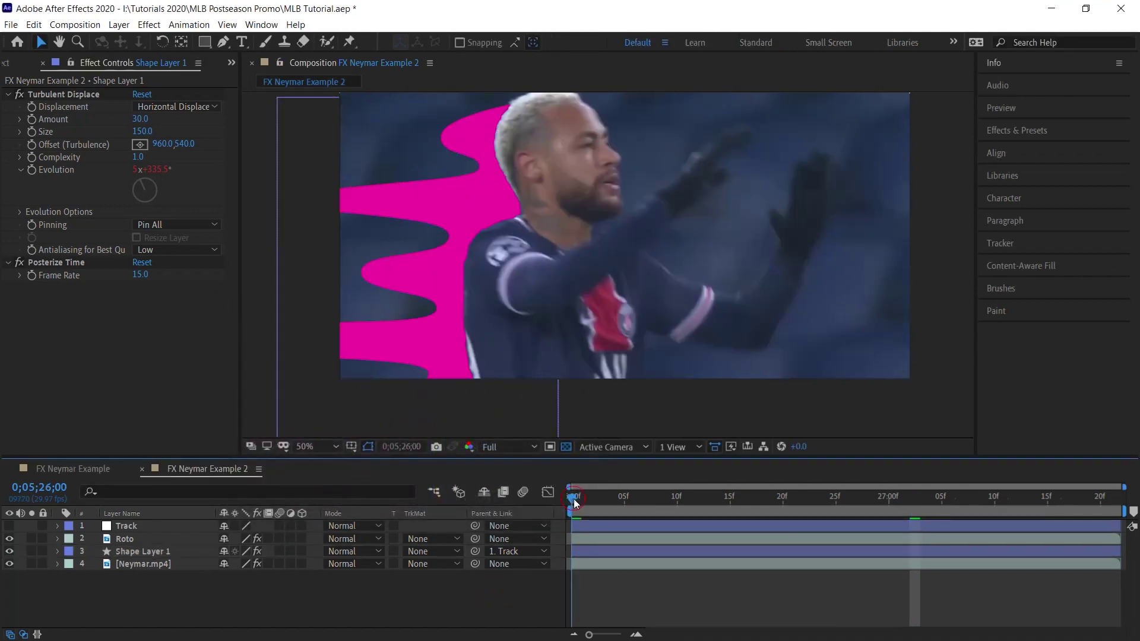
pyautogui.press('space')
pyautogui.press('space')
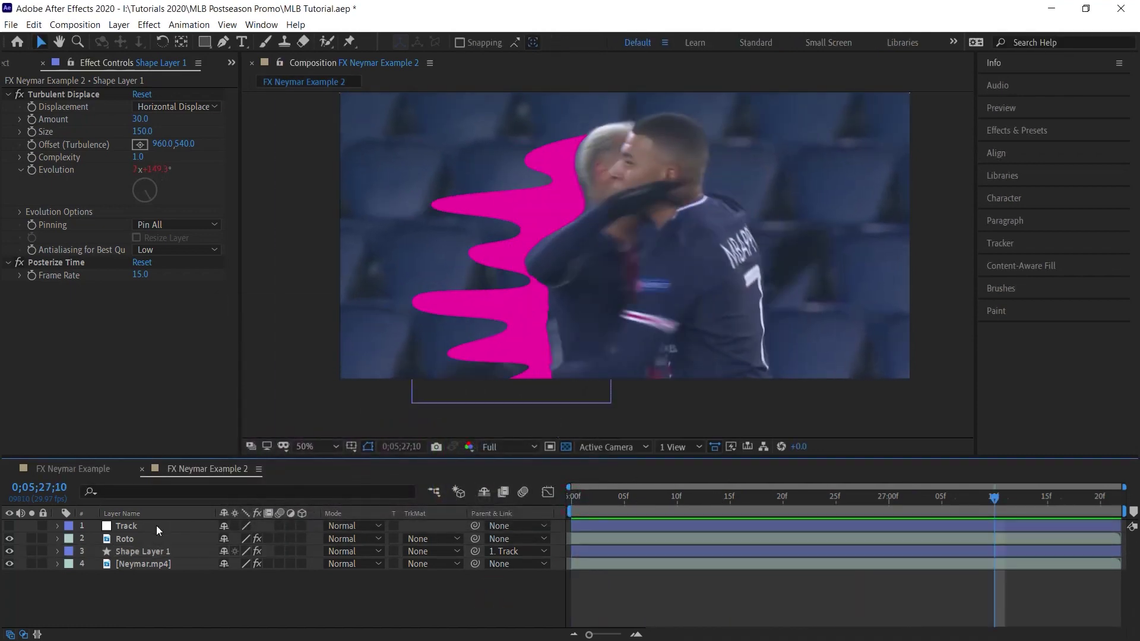
# Try a white FFFFFF outline stroke on the wavy shape and preview it.
pyautogui.click(131, 552)
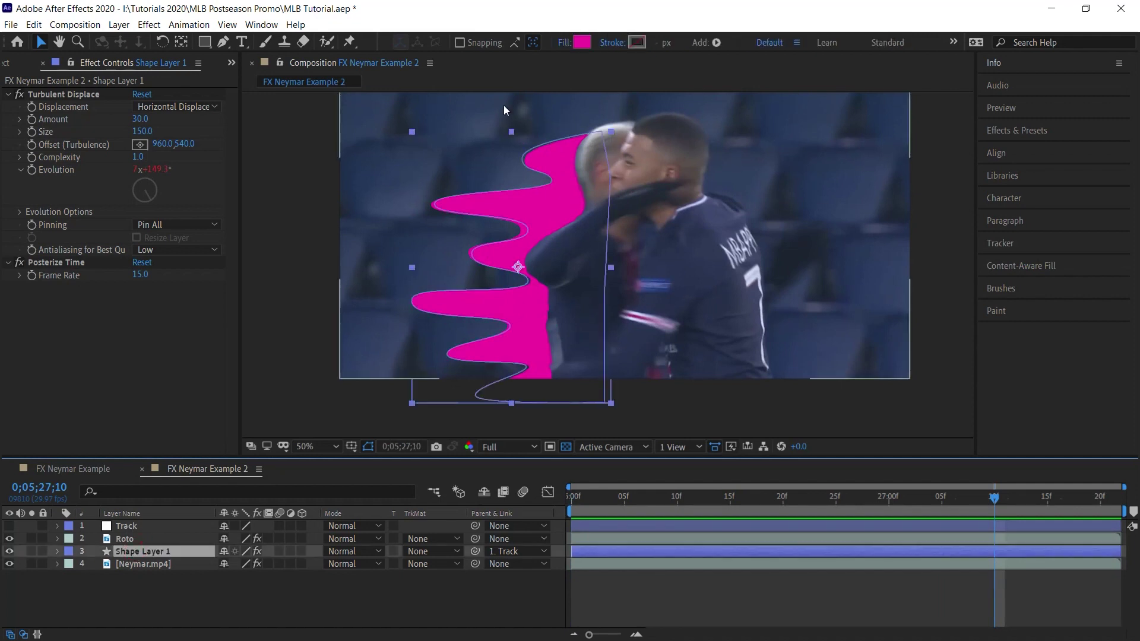
pyautogui.click(637, 42)
pyautogui.write('FFFFFF')
pyautogui.press('Return')
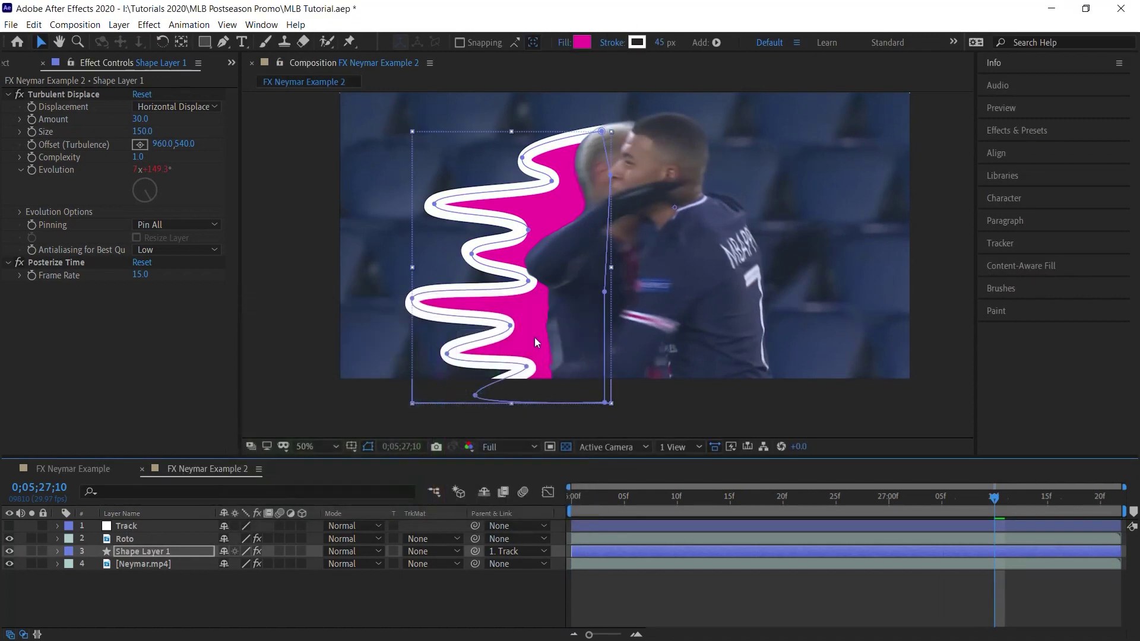
pyautogui.click(496, 600)
pyautogui.press('space')
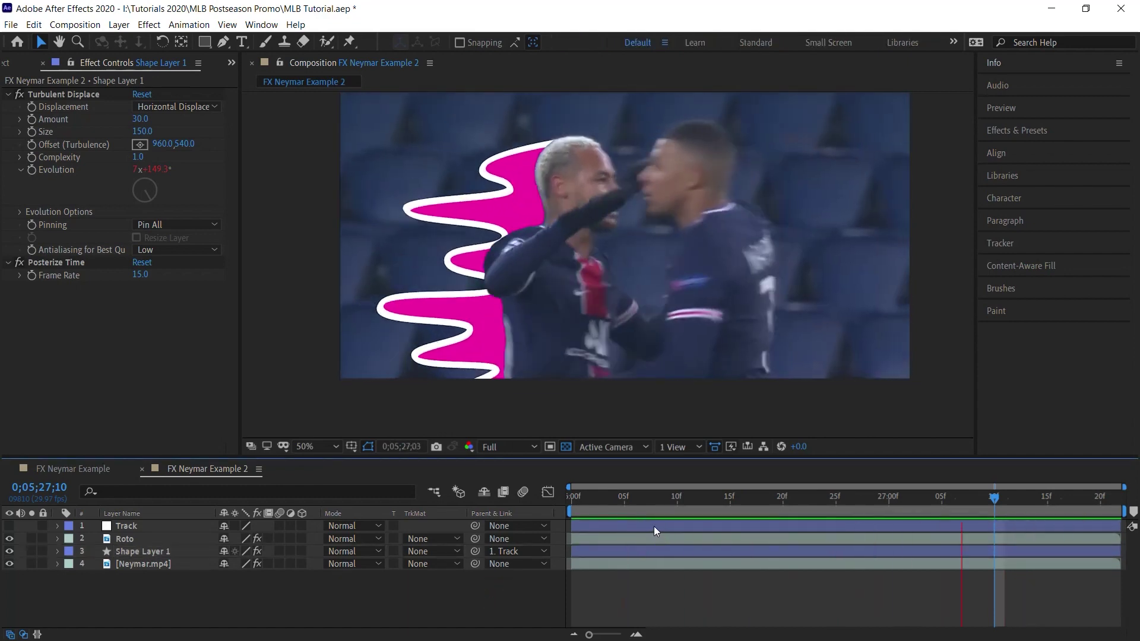
pyautogui.click(161, 523)
# Set the shape's stroke to None so it has no outline.
pyautogui.click(137, 551)
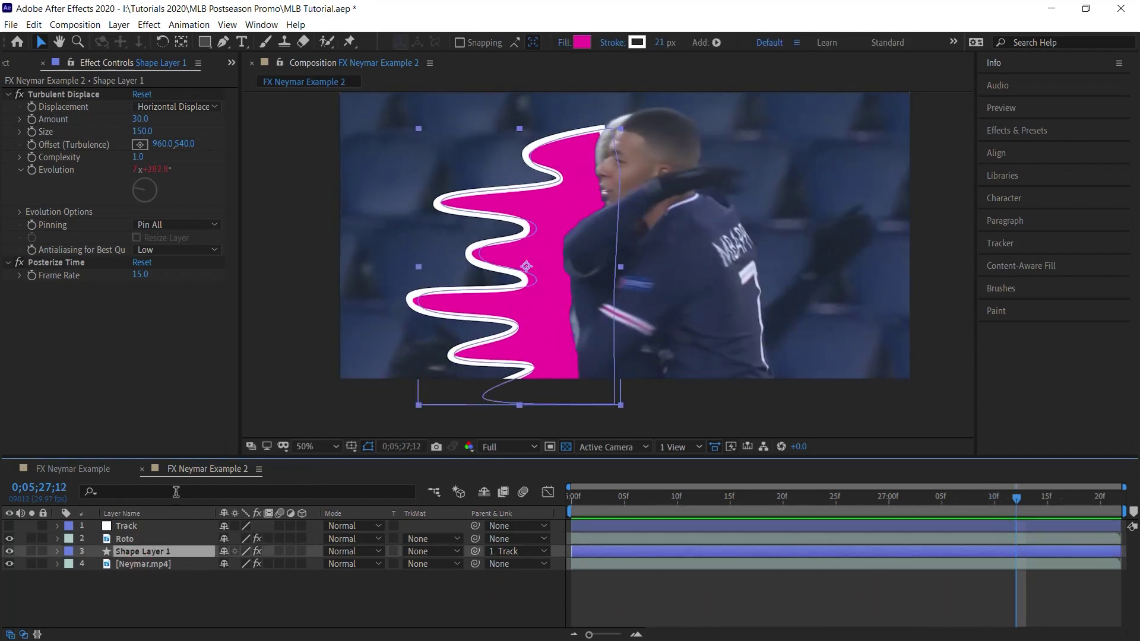
pyautogui.click(612, 42)
pyautogui.click(406, 231)
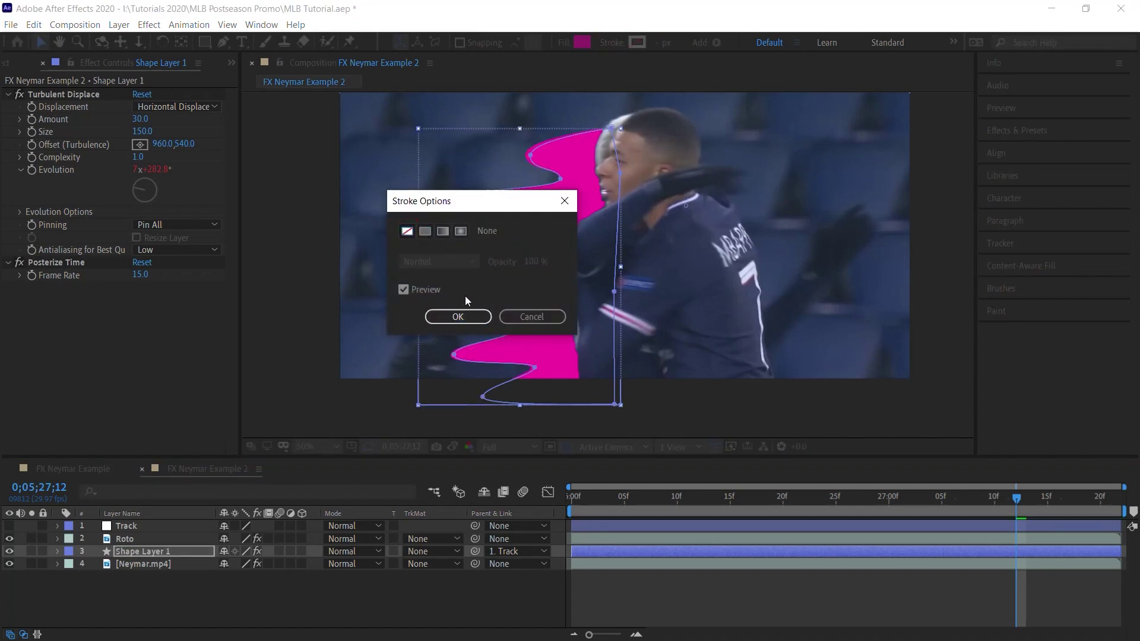
pyautogui.click(473, 316)
pyautogui.click(455, 589)
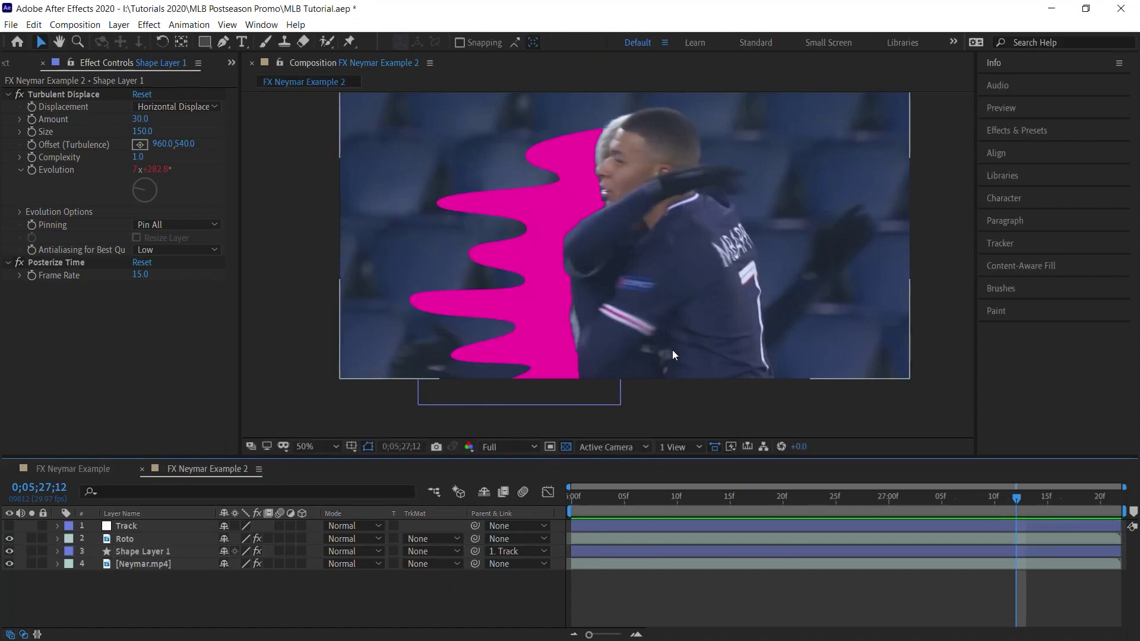
# Pan the composition view and move to the frame of the players' high-five.
pyautogui.press('h')
pyautogui.click(692, 360)
pyautogui.moveTo(691, 360); pyautogui.dragTo(677, 398)
pyautogui.press('v')
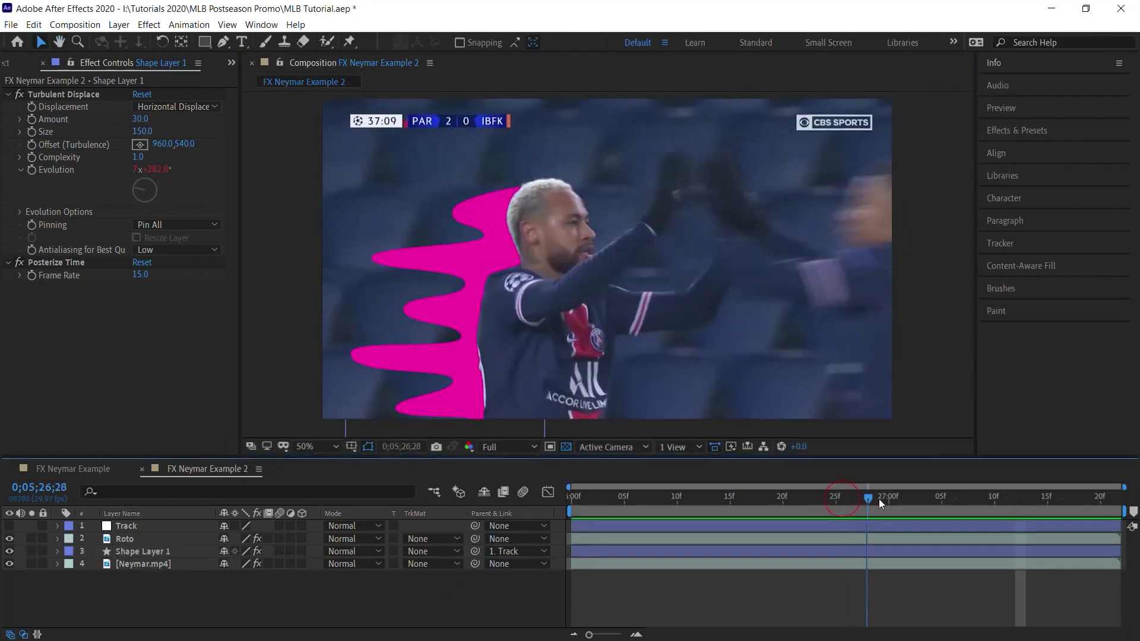
pyautogui.moveTo(882, 498)
pyautogui.mouseDown()
pyautogui.moveTo(828, 504)
pyautogui.moveTo(874, 501)
pyautogui.mouseUp()
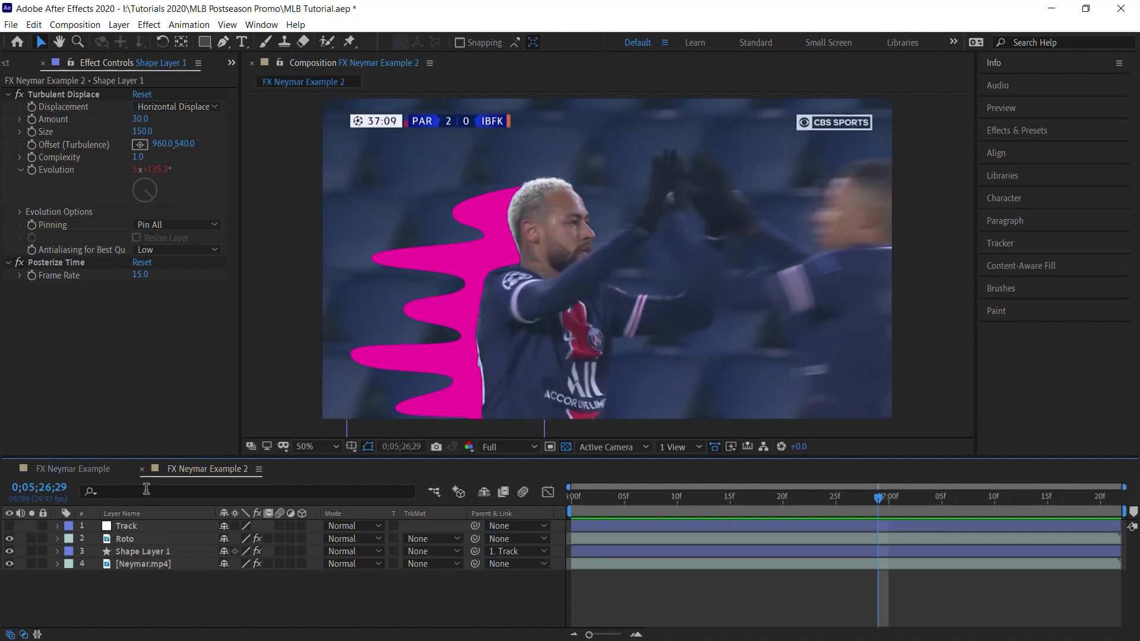
# Draw a yellow star over the players' raised hands with the Star tool.
pyautogui.click(223, 42)
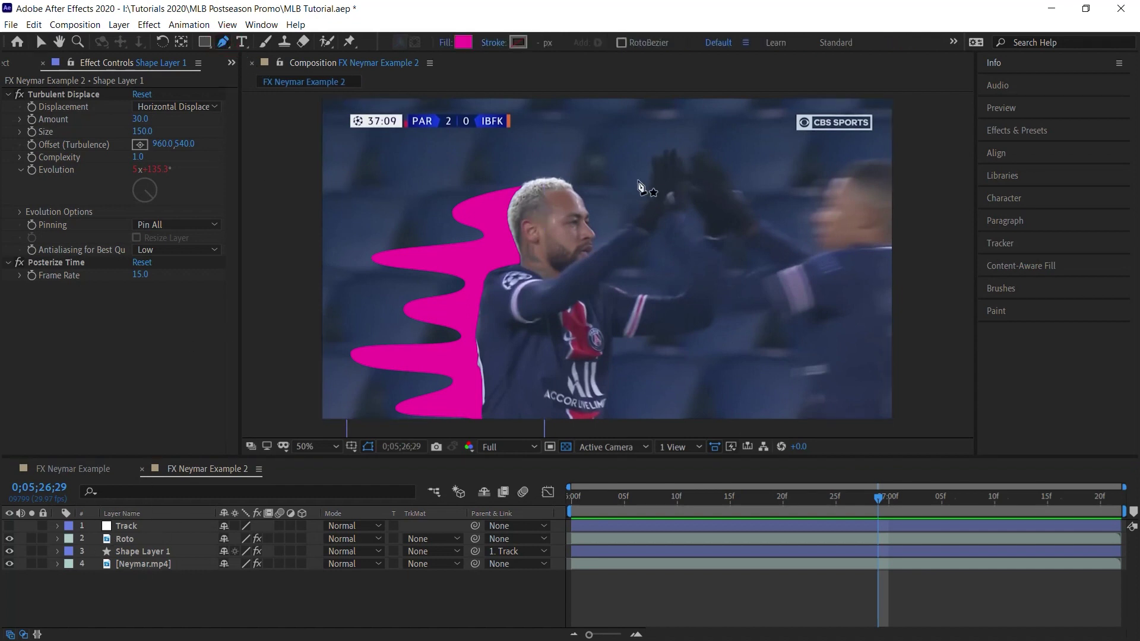
pyautogui.click(675, 150)
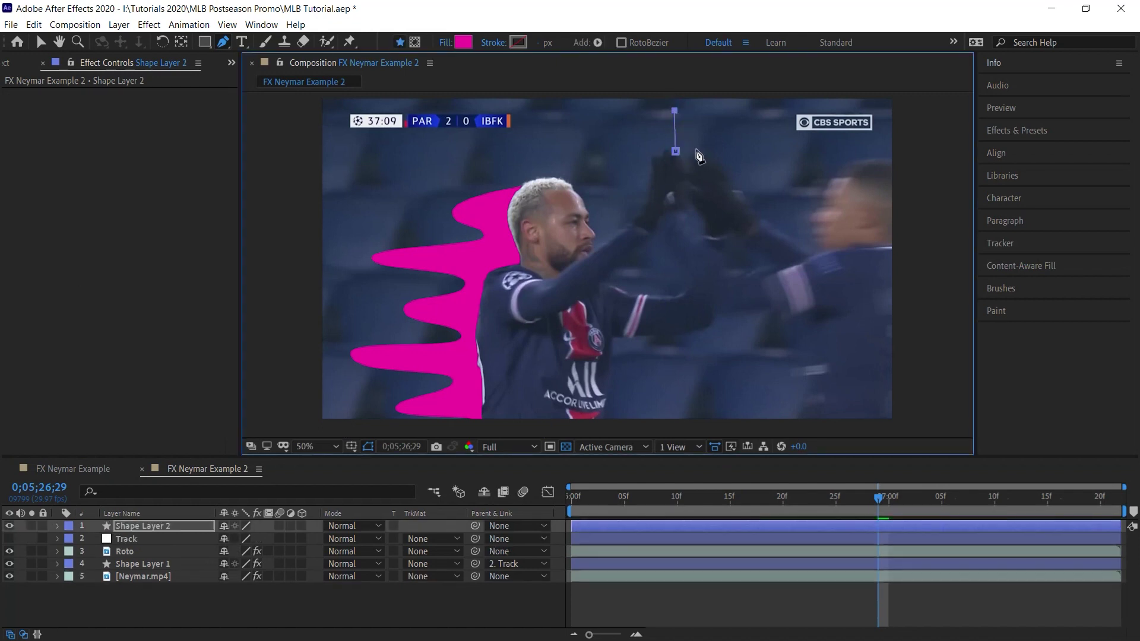
pyautogui.moveTo(689, 167); pyautogui.dragTo(669, 102)
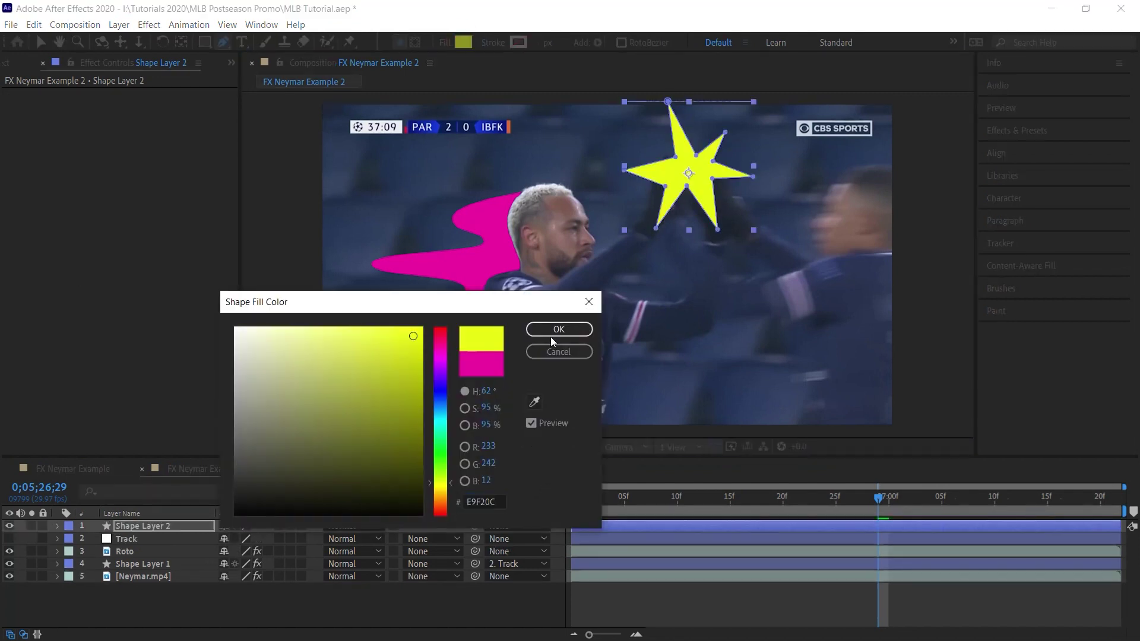
pyautogui.click(553, 332)
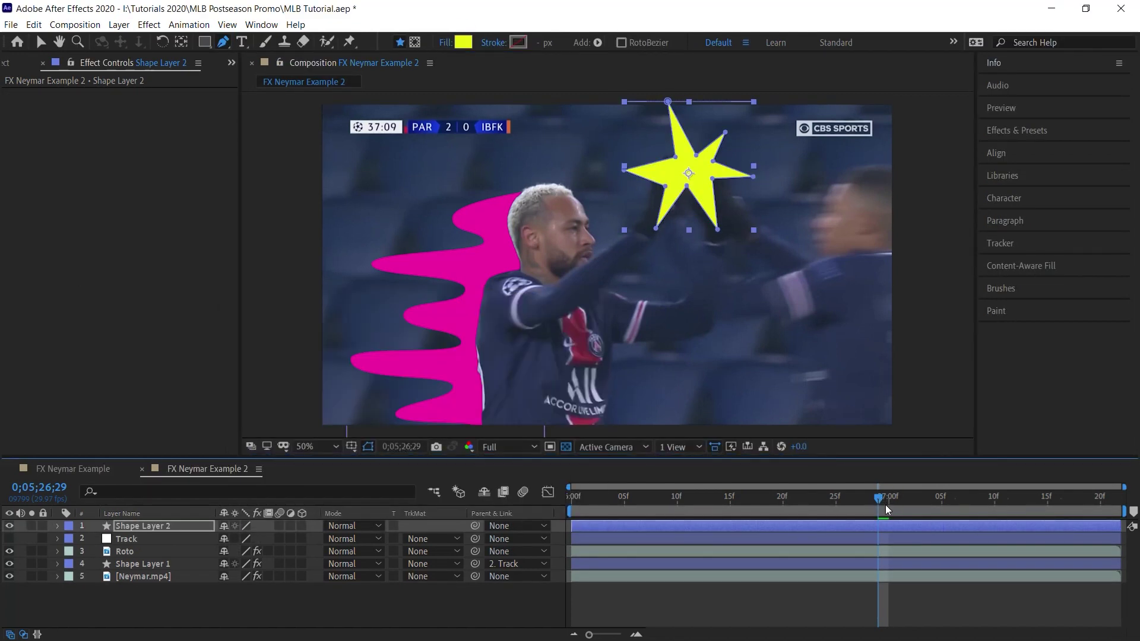
pyautogui.click(885, 522)
# Trim the star layer to start here and keyframe its Scale at 20%.
pyautogui.hotkey('alt', '[')
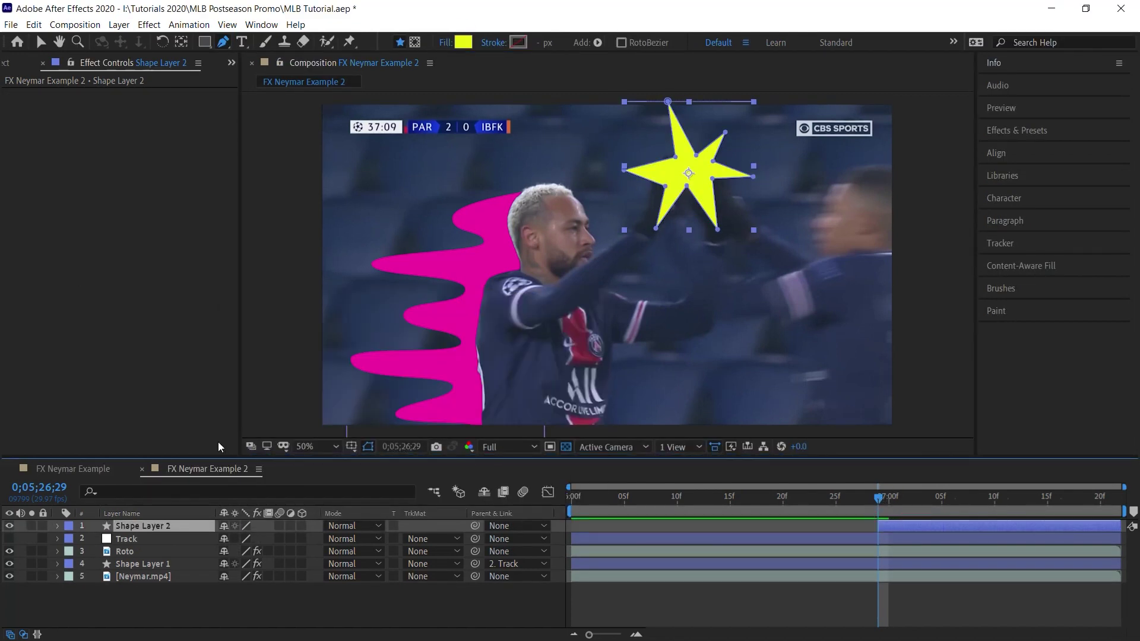
pyautogui.press('s')
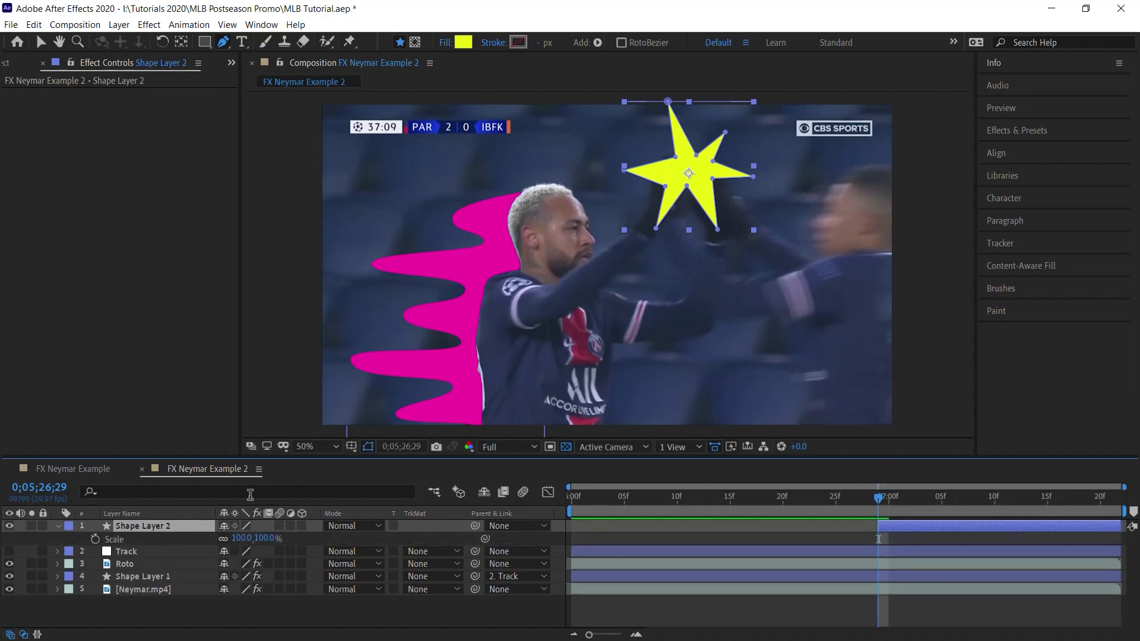
pyautogui.click(95, 538)
pyautogui.click(243, 538)
pyautogui.write('20')
pyautogui.press('Return')
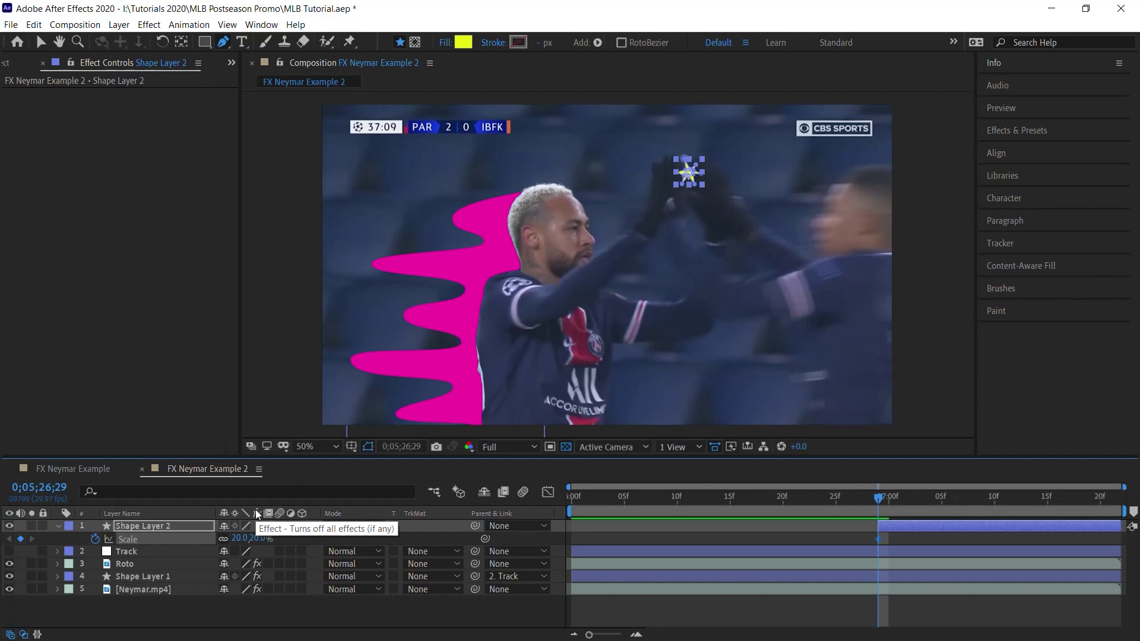
# A few frames later, keyframe the star's Scale at 200% and trim the layer's end.
pyautogui.press('space')
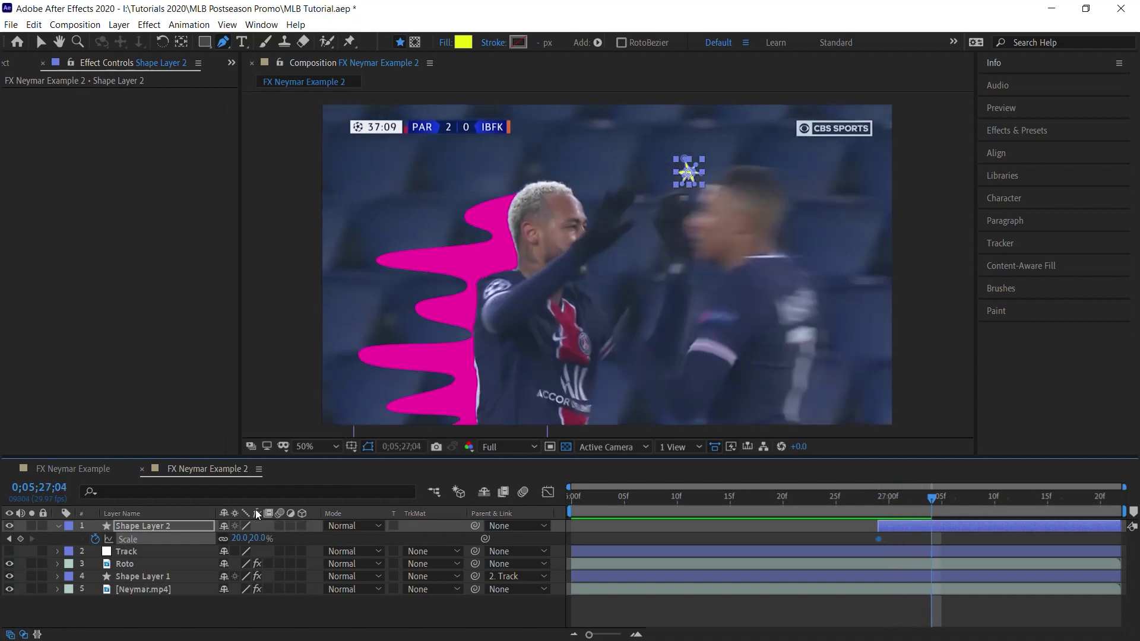
pyautogui.click(242, 538)
pyautogui.write('200')
pyautogui.press('Return')
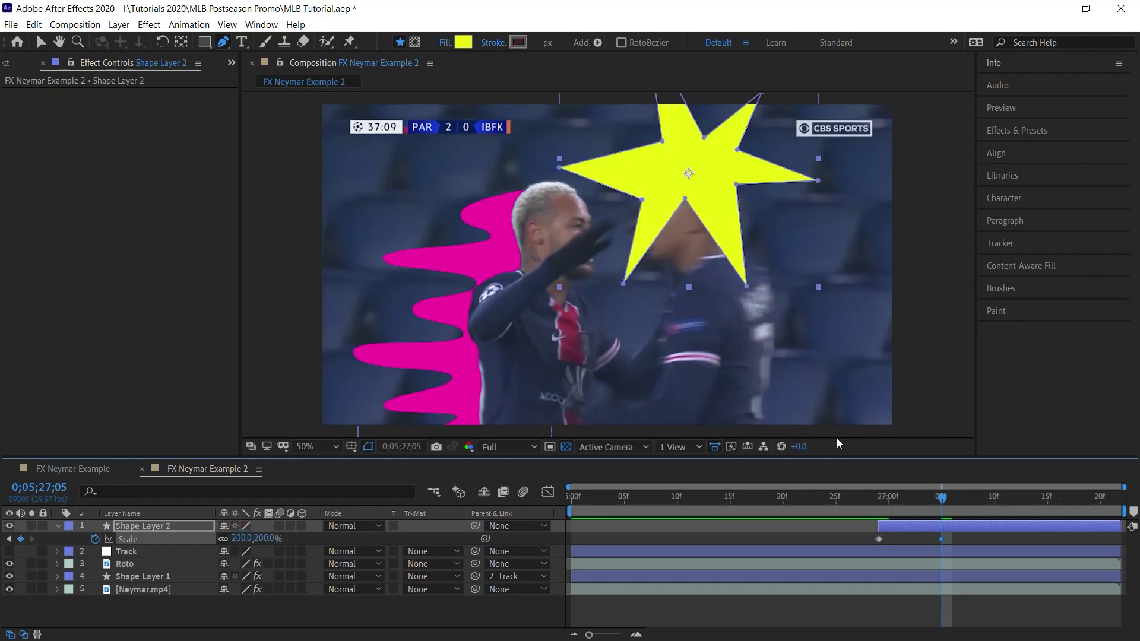
pyautogui.hotkey('alt', ']')
# Step back to frame 0;05;27;01 and select the star layer.
pyautogui.press('i')
pyautogui.press('pageup')
pyautogui.press('pageup')
pyautogui.press('pageup')
pyautogui.moveTo(890, 501)
pyautogui.mouseDown()
pyautogui.moveTo(949, 498)
pyautogui.moveTo(900, 498)
pyautogui.mouseUp()
pyautogui.click(147, 527)
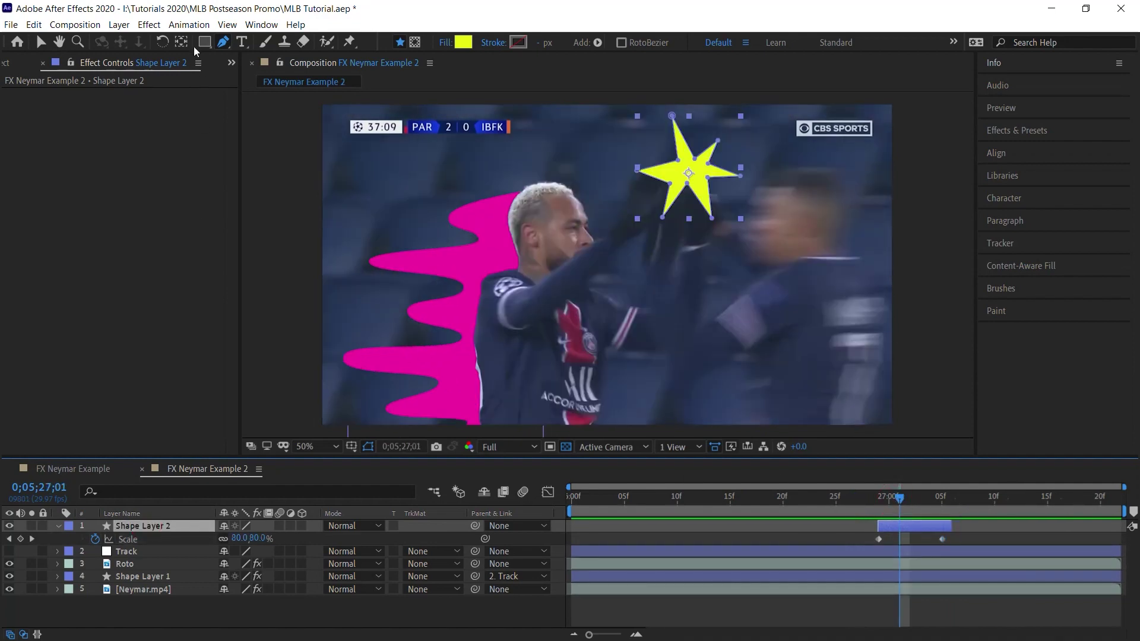
pyautogui.click(39, 40)
# Apply Posterize Time at 15 fps to the star and preview the animation.
pyautogui.click(149, 24)
pyautogui.click(169, 56)
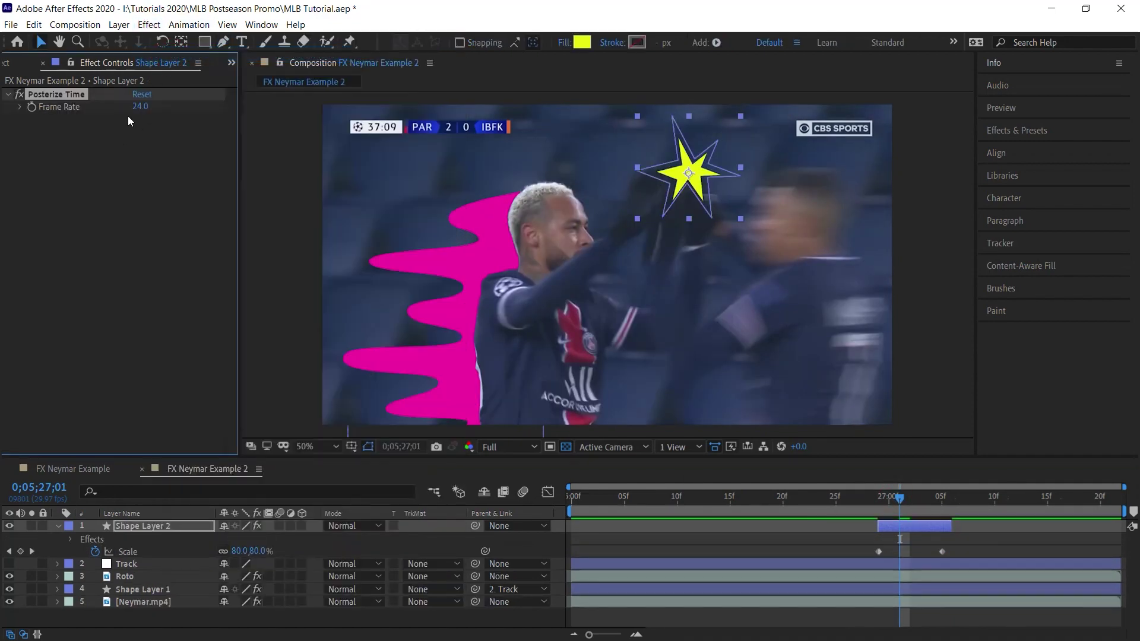
pyautogui.write('15')
pyautogui.press('Return')
pyautogui.press('space')
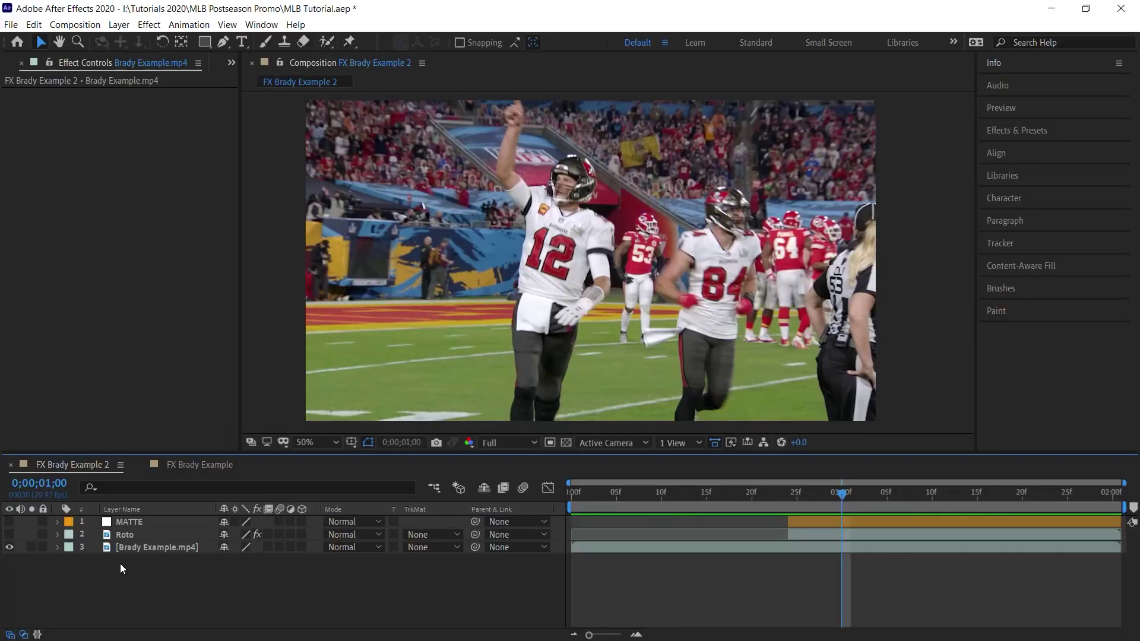
# Inspect the Roto and MATTE layers soloed, checking the matte across neighbouring frames.
pyautogui.click(68, 535)
pyautogui.click(9, 535)
pyautogui.click(32, 535)
pyautogui.click(565, 444)
pyautogui.click(565, 443)
pyautogui.click(30, 535)
pyautogui.click(132, 521)
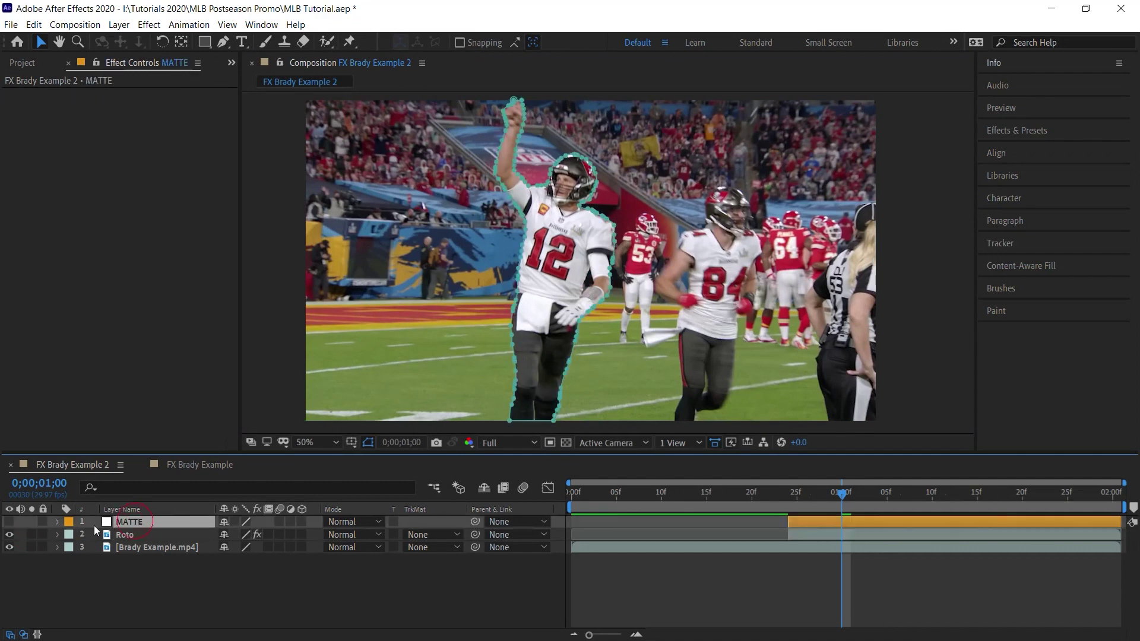
pyautogui.click(119, 24)
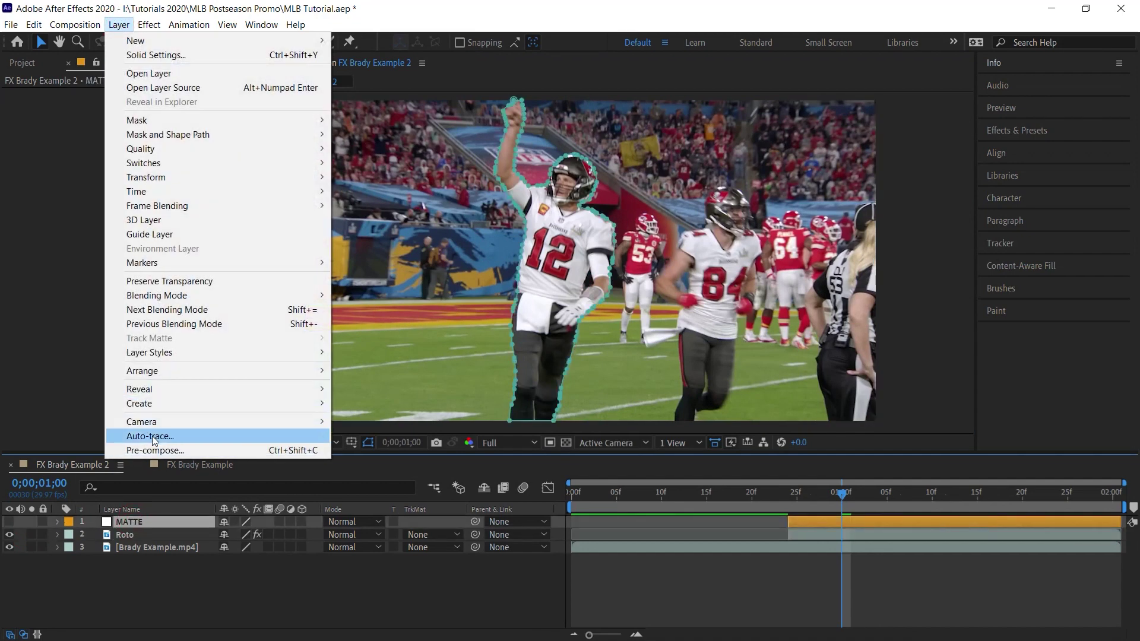
pyautogui.click(9, 534)
pyautogui.click(9, 522)
pyautogui.click(31, 521)
pyautogui.moveTo(804, 496); pyautogui.dragTo(838, 515)
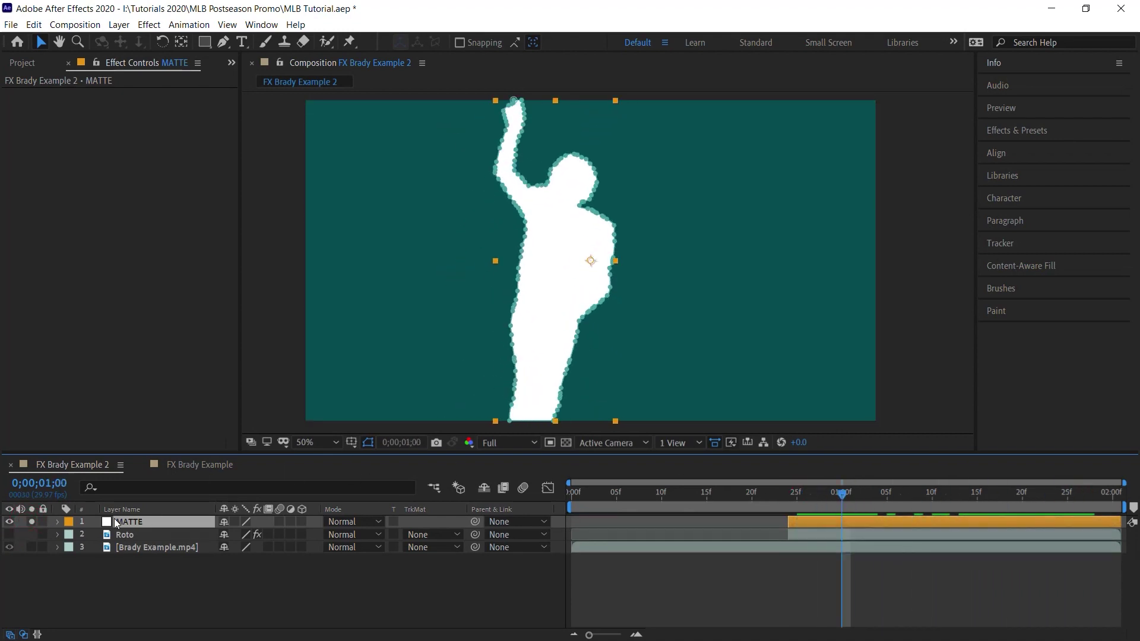
pyautogui.click(31, 522)
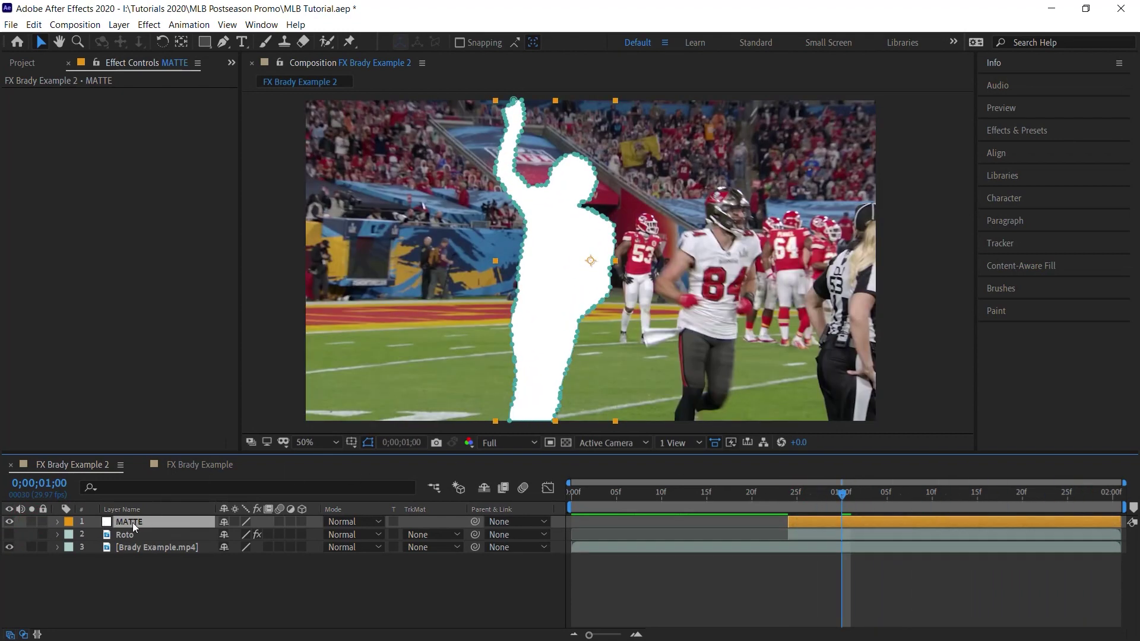
# Set MATTE's Mask 1 Mask Expansion to 30 pixels, then collapse and deselect the layer.
pyautogui.press('m')
pyautogui.press('m')
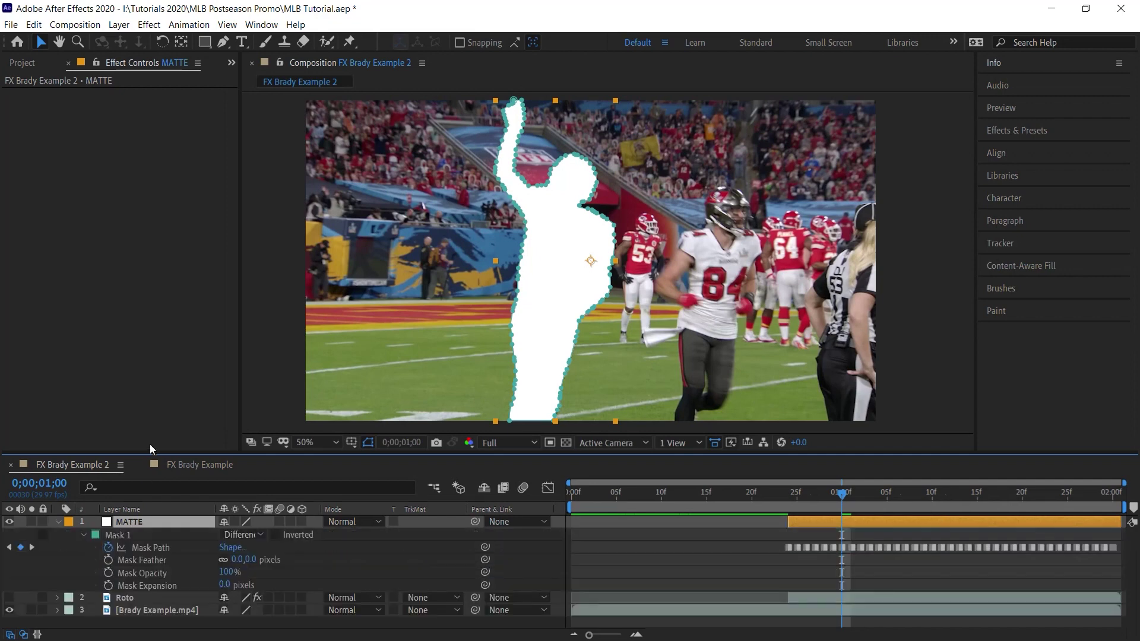
pyautogui.click(154, 585)
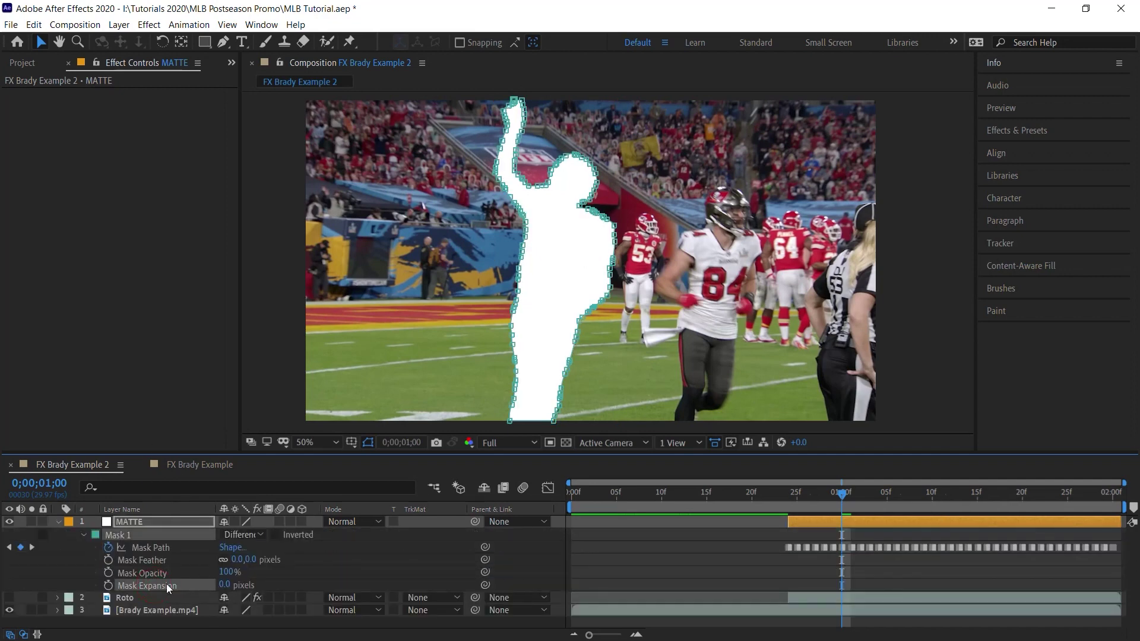
pyautogui.click(225, 586)
pyautogui.write('30')
pyautogui.press('Return')
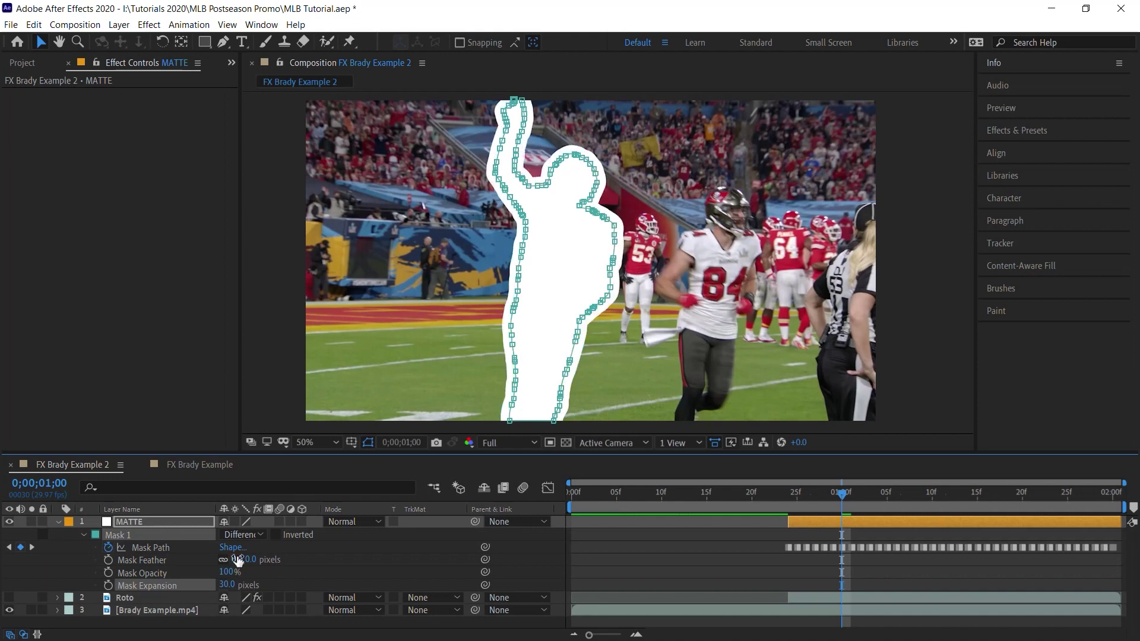
pyautogui.click(59, 524)
pyautogui.click(133, 582)
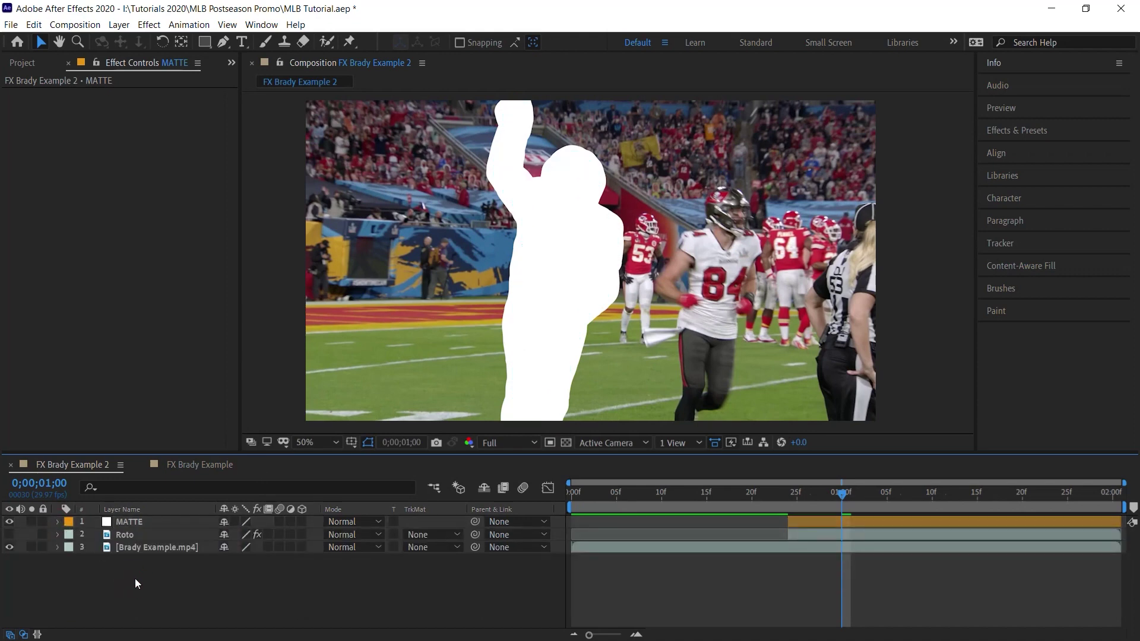
# Create a comp-sized 1920×1080 solid coloured FF420A orange-red, Red Solid 4.
pyautogui.hotkey('ctrl', 'y')
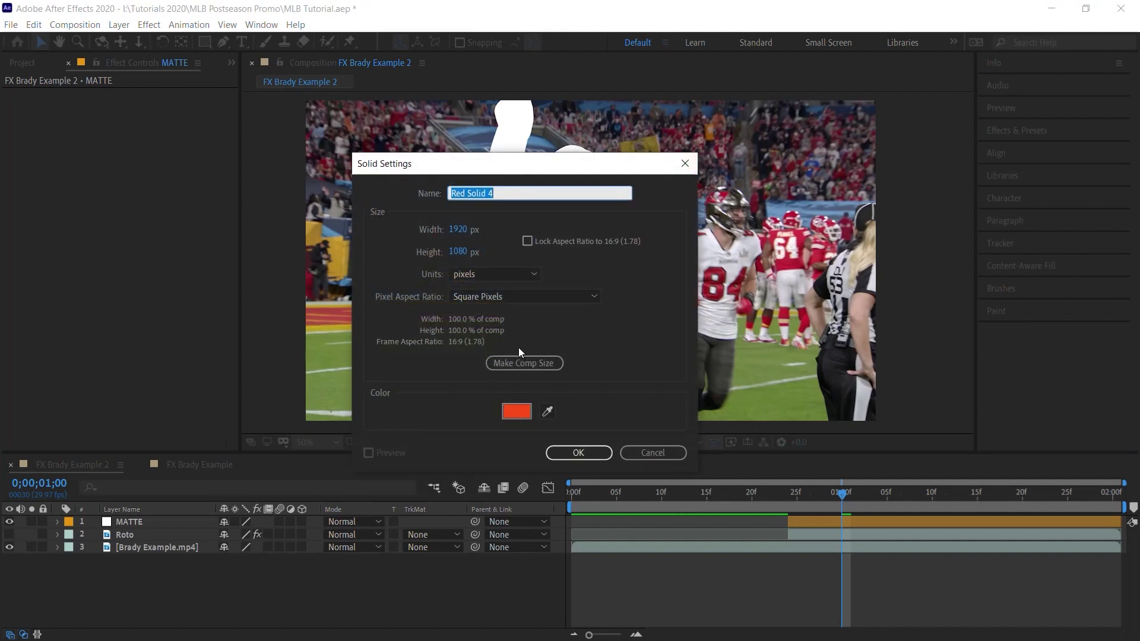
pyautogui.click(538, 362)
pyautogui.click(525, 410)
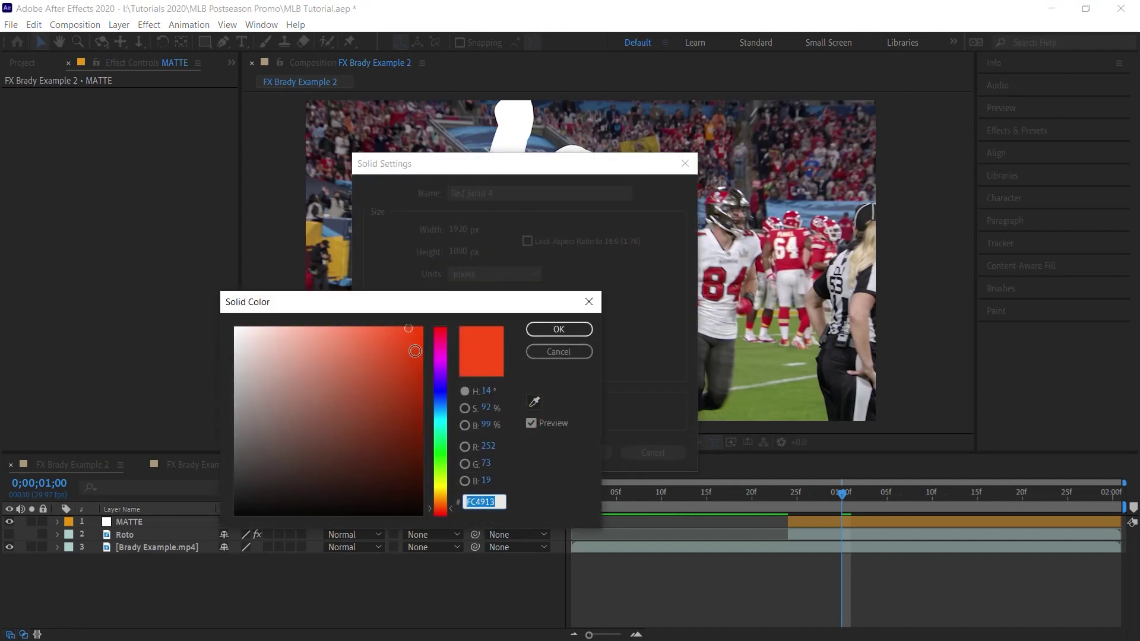
pyautogui.moveTo(414, 346); pyautogui.dragTo(415, 327)
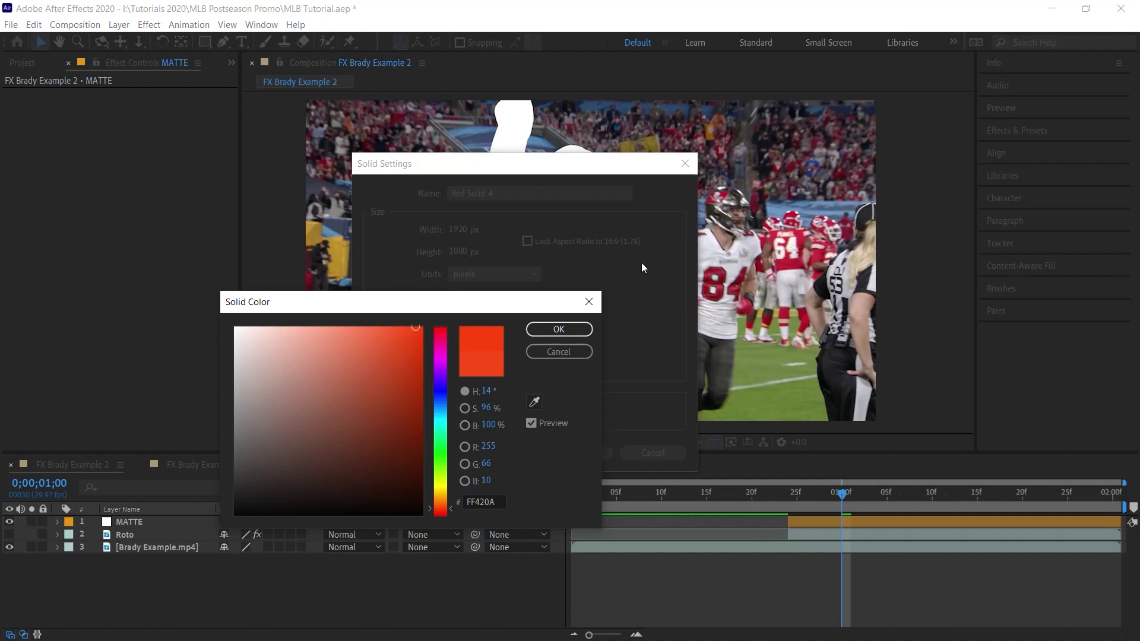
pyautogui.click(555, 332)
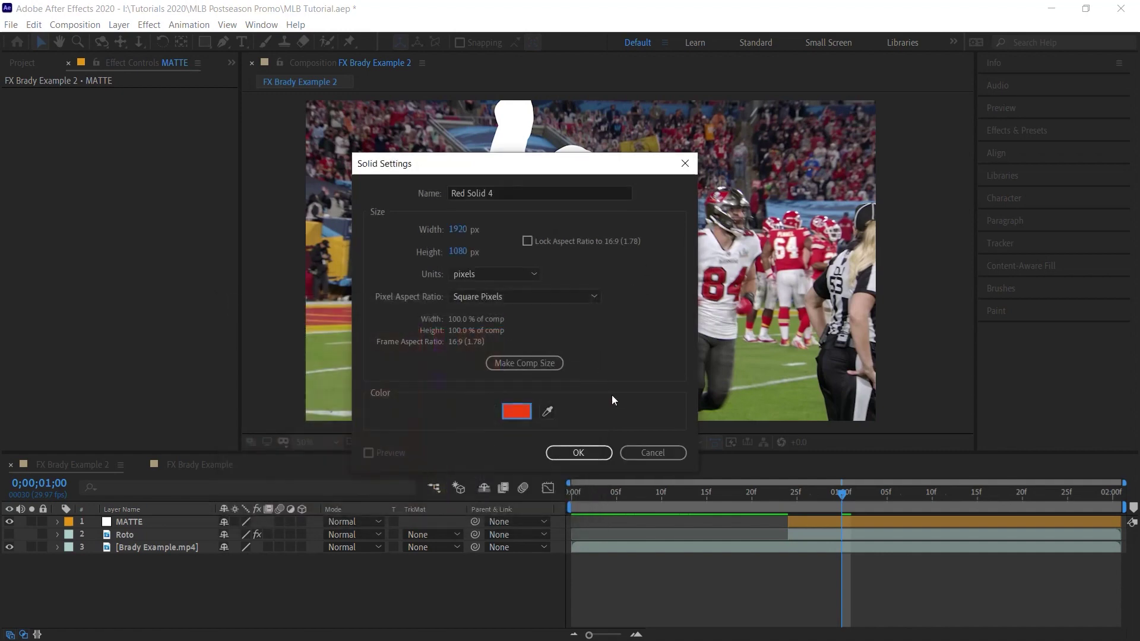
pyautogui.click(589, 457)
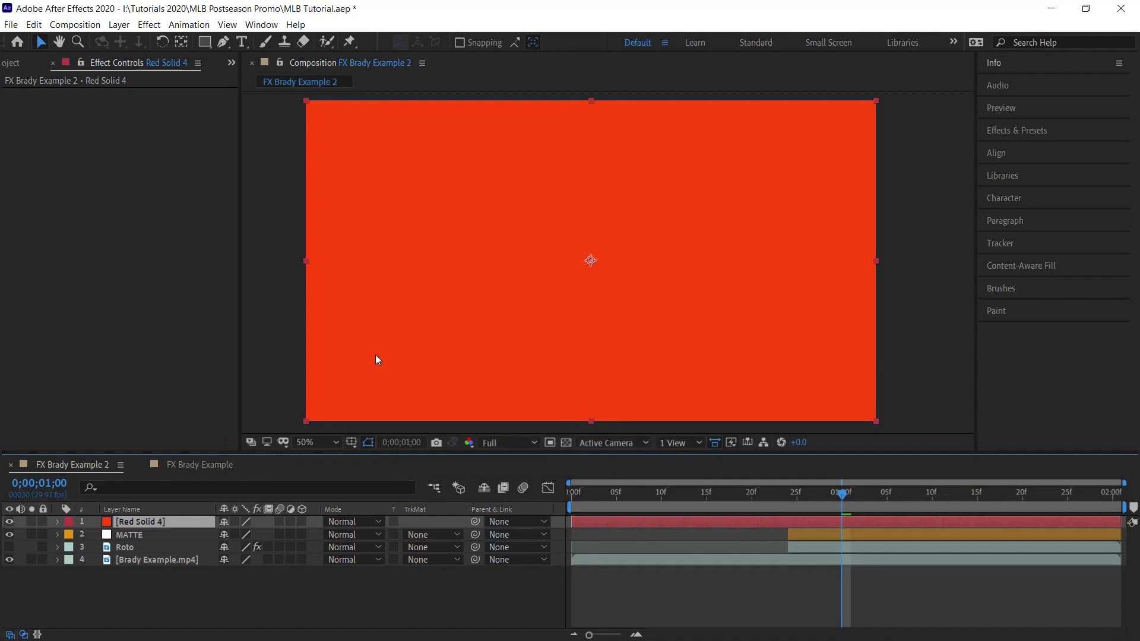
# Draw a closed Pen mask on the red solid with wavy left and right edges.
pyautogui.click(223, 42)
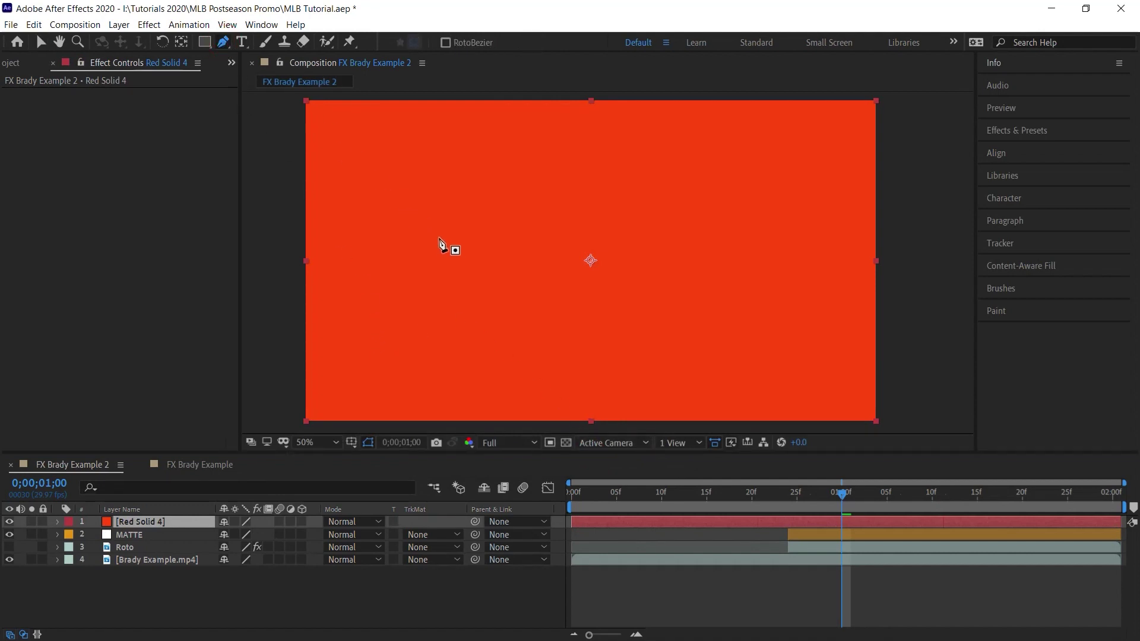
pyautogui.press('`')
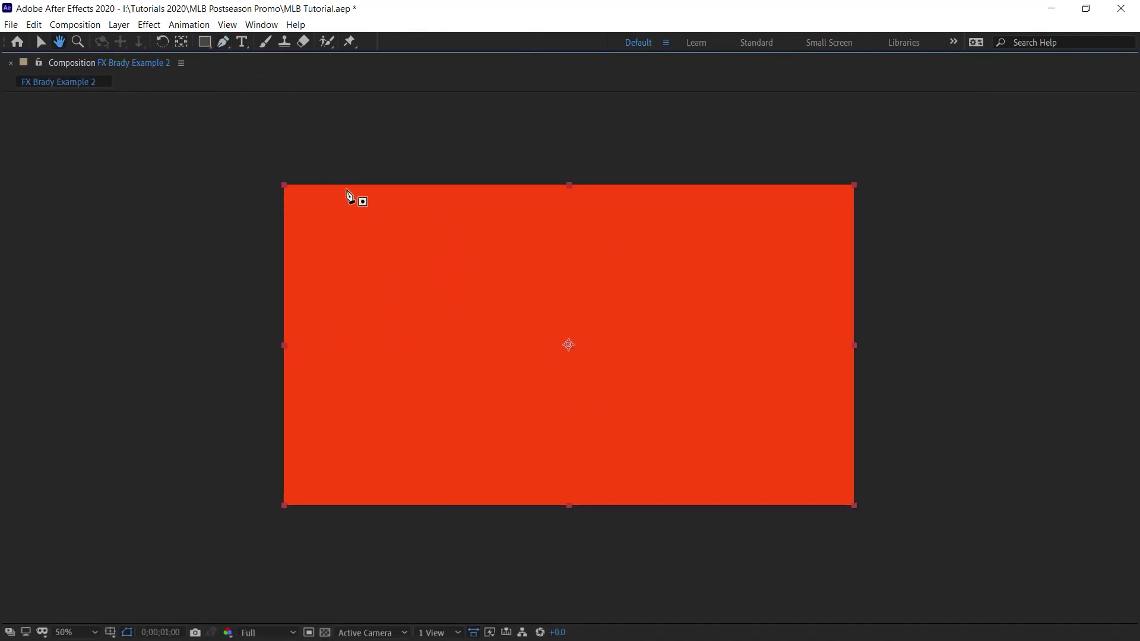
pyautogui.click(354, 171)
pyautogui.moveTo(303, 208); pyautogui.dragTo(303, 217)
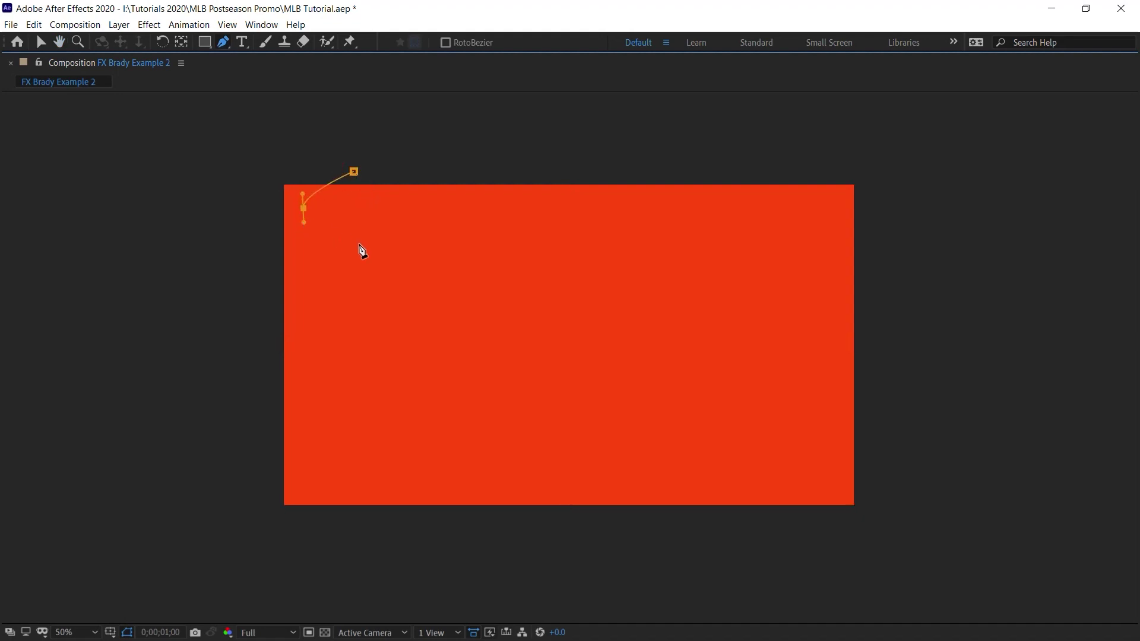
pyautogui.moveTo(362, 243); pyautogui.dragTo(362, 252)
pyautogui.moveTo(319, 277); pyautogui.dragTo(319, 286)
pyautogui.moveTo(388, 304); pyautogui.dragTo(343, 349)
pyautogui.moveTo(399, 380); pyautogui.dragTo(399, 390)
pyautogui.moveTo(313, 420); pyautogui.dragTo(312, 439)
pyautogui.moveTo(388, 458); pyautogui.dragTo(388, 466)
pyautogui.click(352, 525)
pyautogui.click(809, 524)
pyautogui.moveTo(773, 446); pyautogui.dragTo(773, 437)
pyautogui.moveTo(762, 375); pyautogui.dragTo(761, 366)
pyautogui.moveTo(741, 302); pyautogui.dragTo(740, 294)
pyautogui.click(763, 160)
pyautogui.click(354, 172)
# Refine the wavy mask's vertices with the Selection tool and select Red Solid 4.
pyautogui.press('v')
pyautogui.moveTo(361, 242); pyautogui.dragTo(364, 241)
pyautogui.moveTo(388, 304); pyautogui.dragTo(390, 308)
pyautogui.moveTo(342, 340); pyautogui.dragTo(339, 342)
pyautogui.moveTo(335, 490); pyautogui.dragTo(329, 491)
pyautogui.moveTo(353, 524); pyautogui.dragTo(384, 523)
pyautogui.moveTo(809, 524); pyautogui.dragTo(794, 522)
pyautogui.moveTo(762, 376); pyautogui.dragTo(766, 376)
pyautogui.moveTo(354, 171); pyautogui.dragTo(358, 159)
pyautogui.press('`')
pyautogui.click(161, 523)
# Move Red Solid 4 below MATTE and set its track matte to Alpha Inverted Matte 'MATTE'.
pyautogui.moveTo(149, 521); pyautogui.dragTo(151, 536)
pyautogui.click(133, 522)
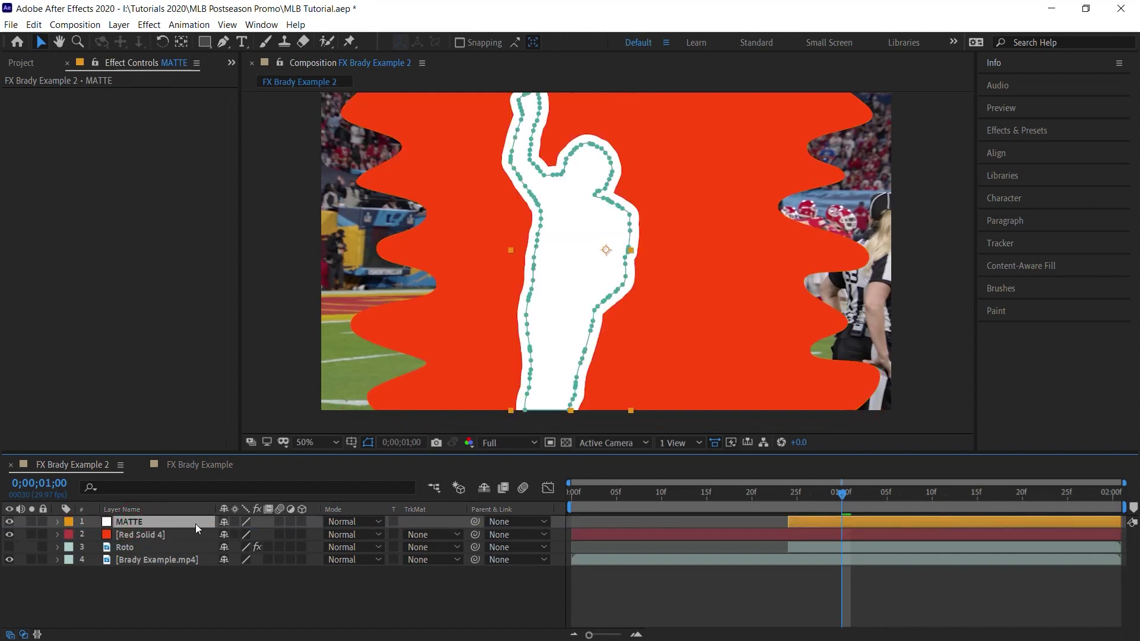
pyautogui.click(208, 533)
pyautogui.click(422, 535)
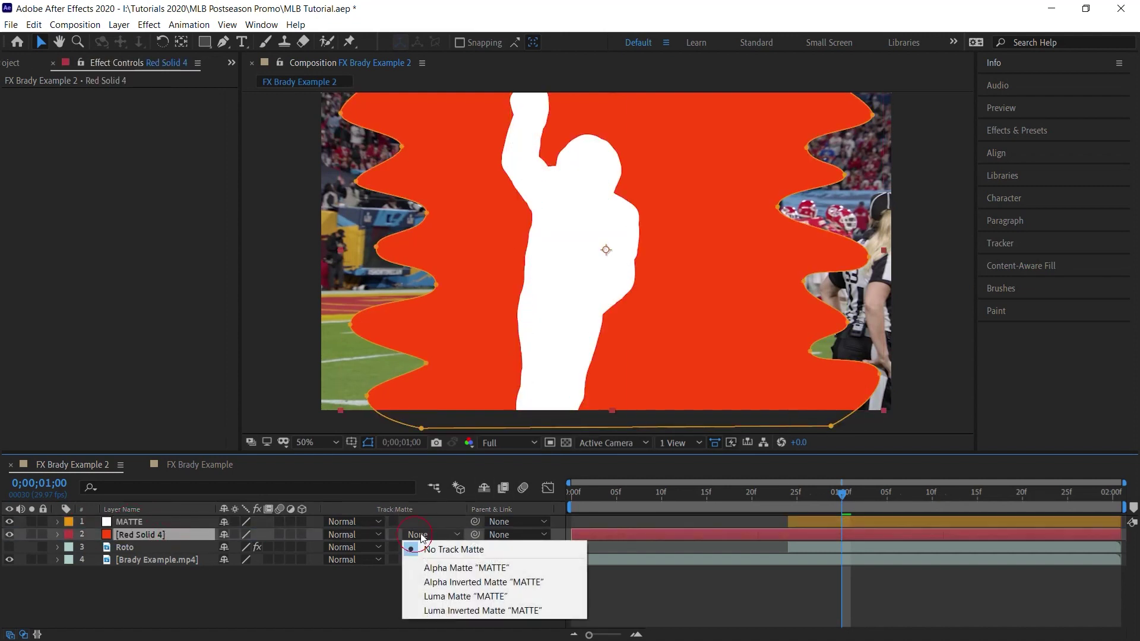
pyautogui.click(451, 581)
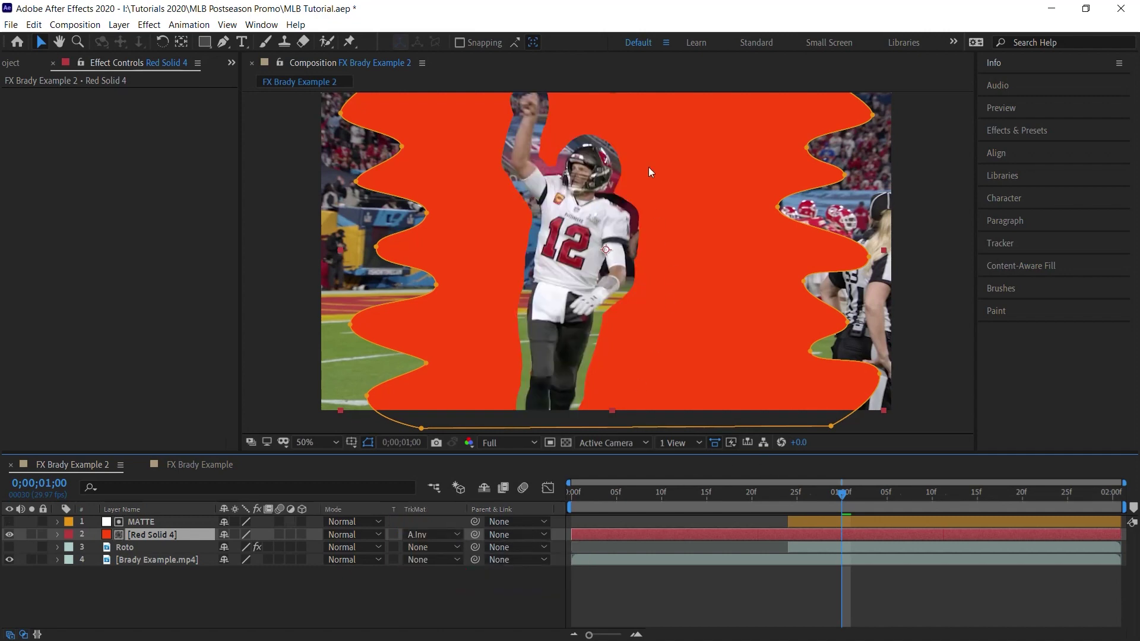
# Scrub MATTE's Mask Expansion larger to test the silhouette outline.
pyautogui.click(139, 522)
pyautogui.click(57, 522)
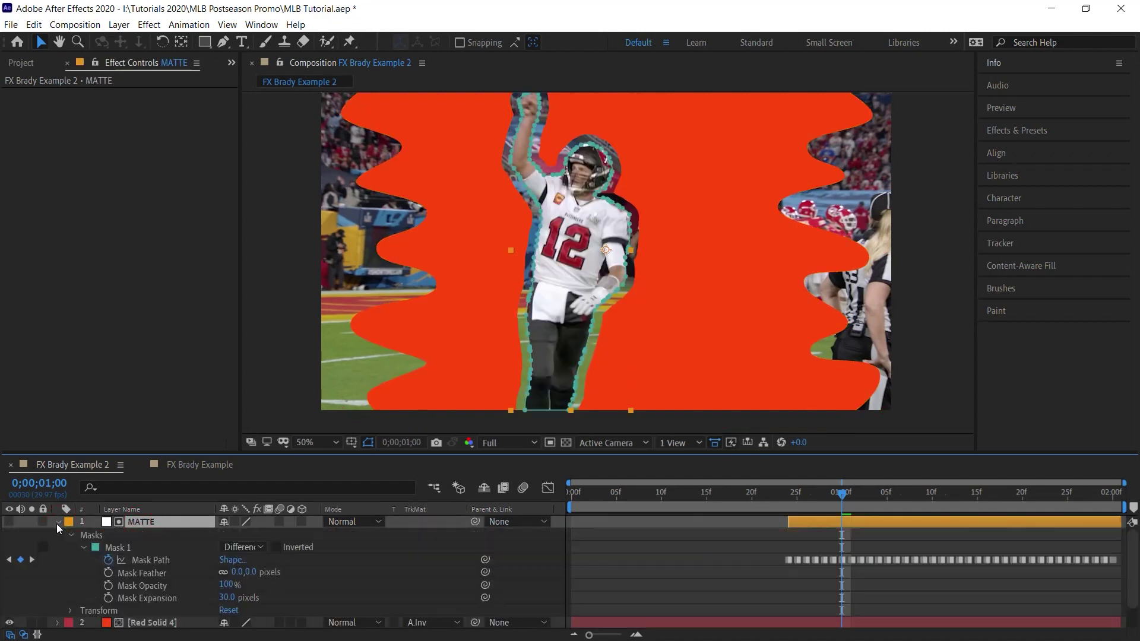
pyautogui.click(165, 599)
pyautogui.moveTo(227, 597)
pyautogui.mouseDown()
pyautogui.moveTo(280, 598)
pyautogui.moveTo(234, 602)
pyautogui.mouseUp()
# Set MATTE's Mask Expansion back to 30 pixels and collapse the layer.
pyautogui.click(233, 599)
pyautogui.write('30')
pyautogui.press('Return')
pyautogui.click(58, 522)
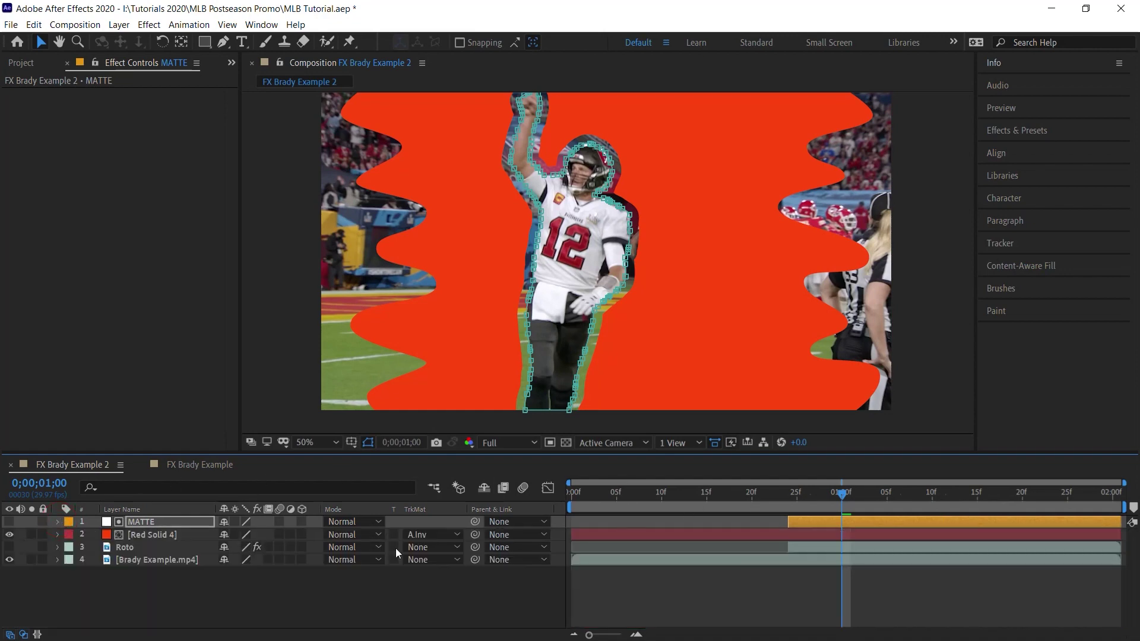
# Try shifting Red Solid 4's Position to the right, then undo it.
pyautogui.click(172, 537)
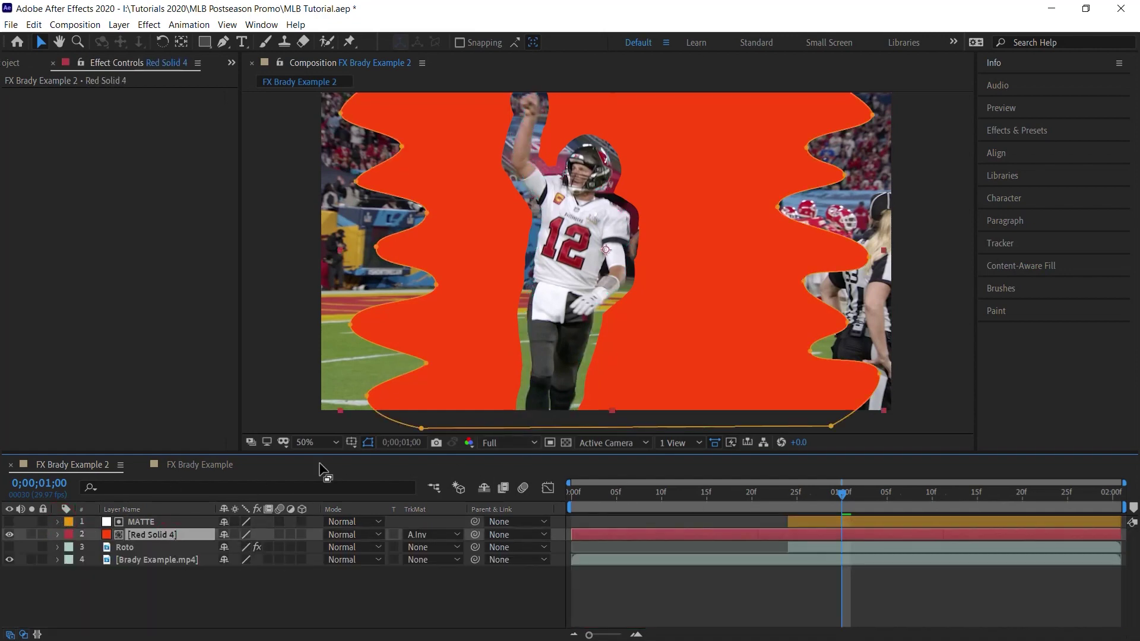
pyautogui.press('p')
pyautogui.click(142, 547)
pyautogui.moveTo(437, 329); pyautogui.dragTo(525, 311)
pyautogui.hotkey('ctrl', 'z')
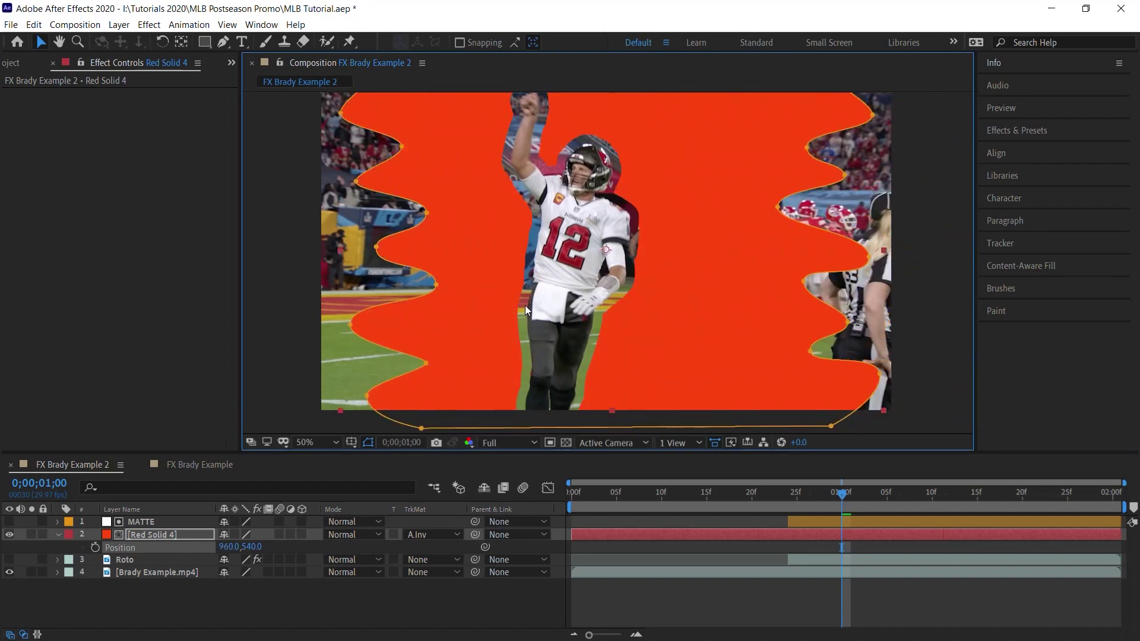
# Select Red Solid 4's whole Mask Path at frame 0;00;00;10.
pyautogui.press('m')
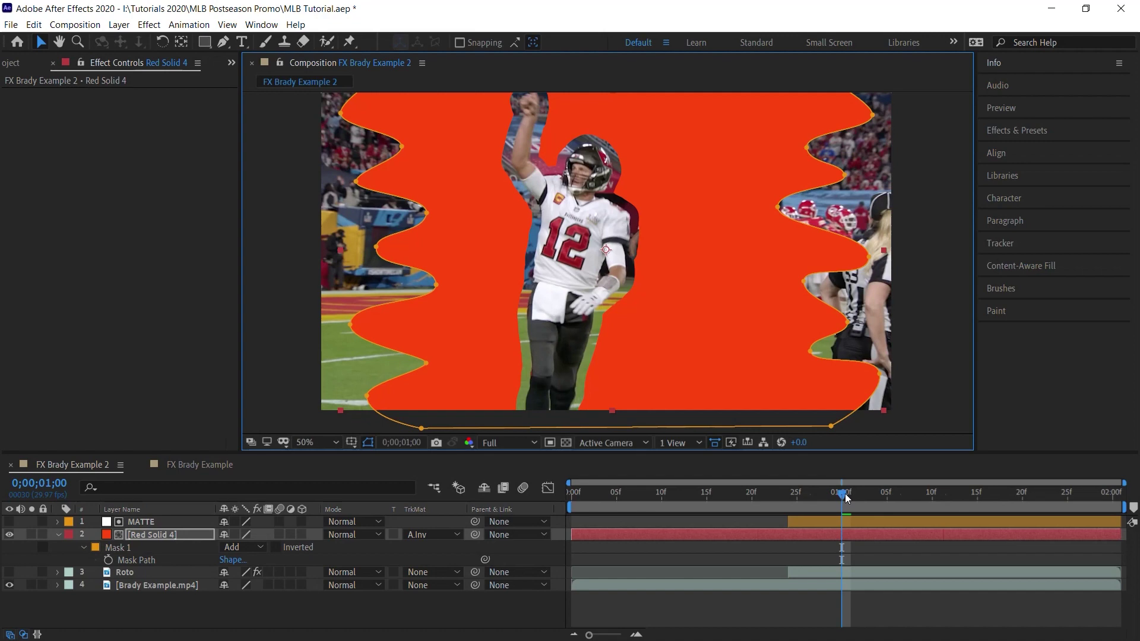
pyautogui.moveTo(843, 496); pyautogui.dragTo(672, 500)
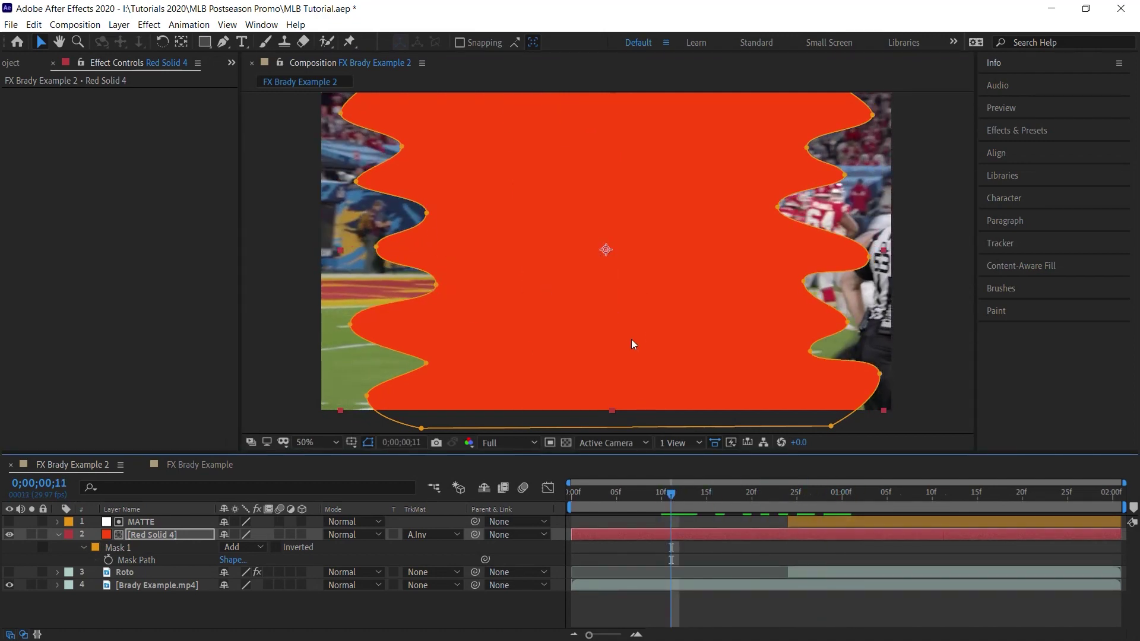
pyautogui.click(144, 560)
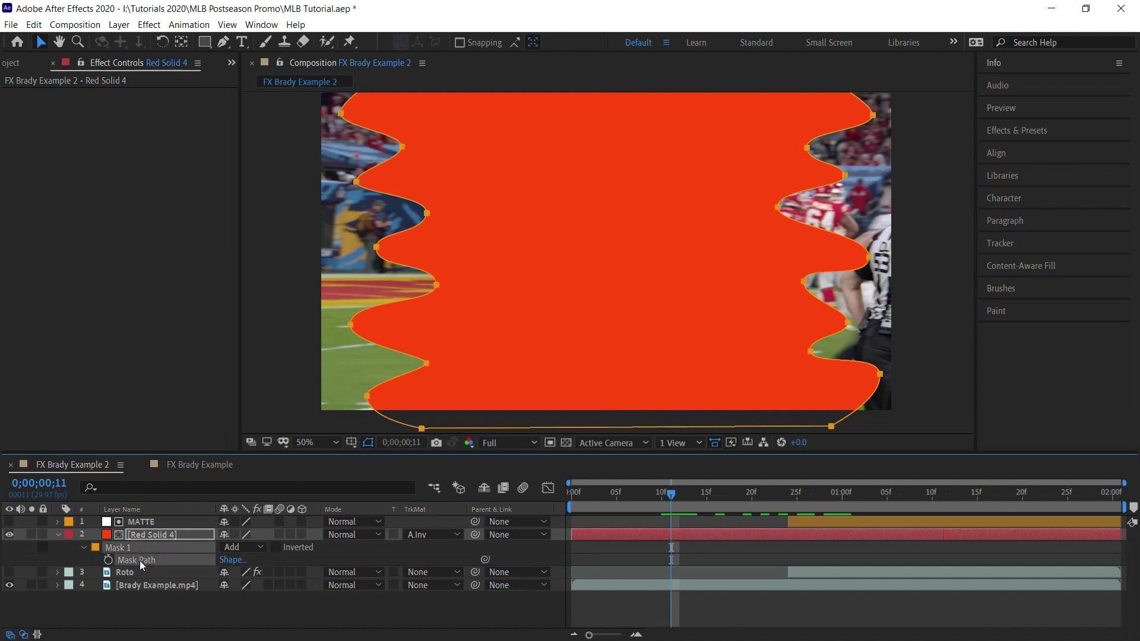
pyautogui.press('pageup')
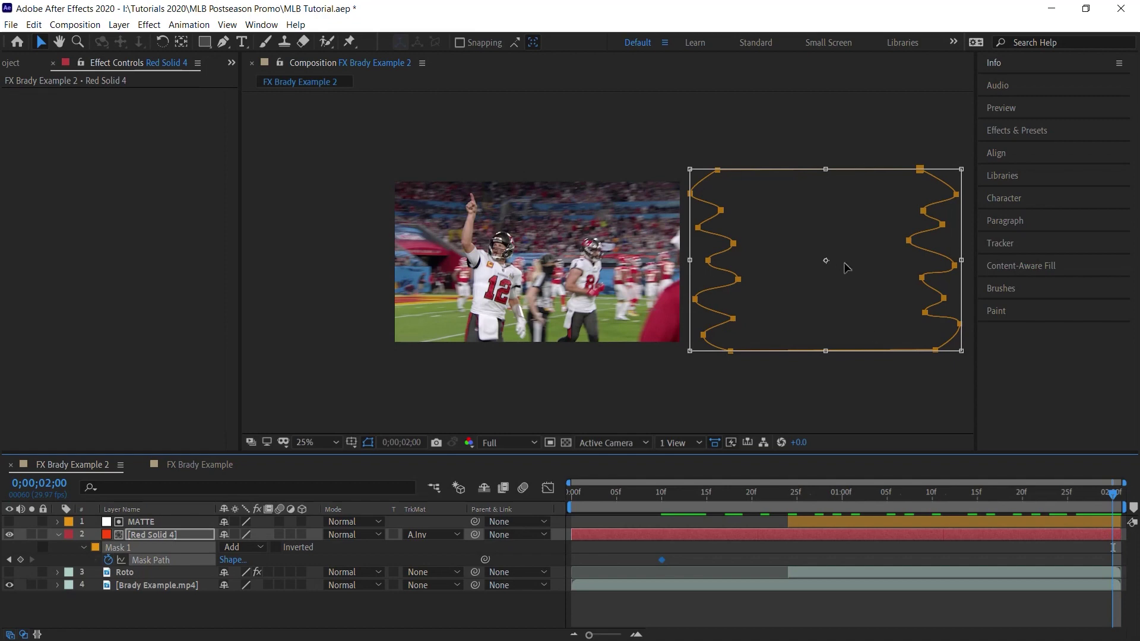
# At 0;00;02;00, move the wavy mask to the left side and adjust its left wave points.
pyautogui.moveTo(878, 282); pyautogui.dragTo(314, 287)
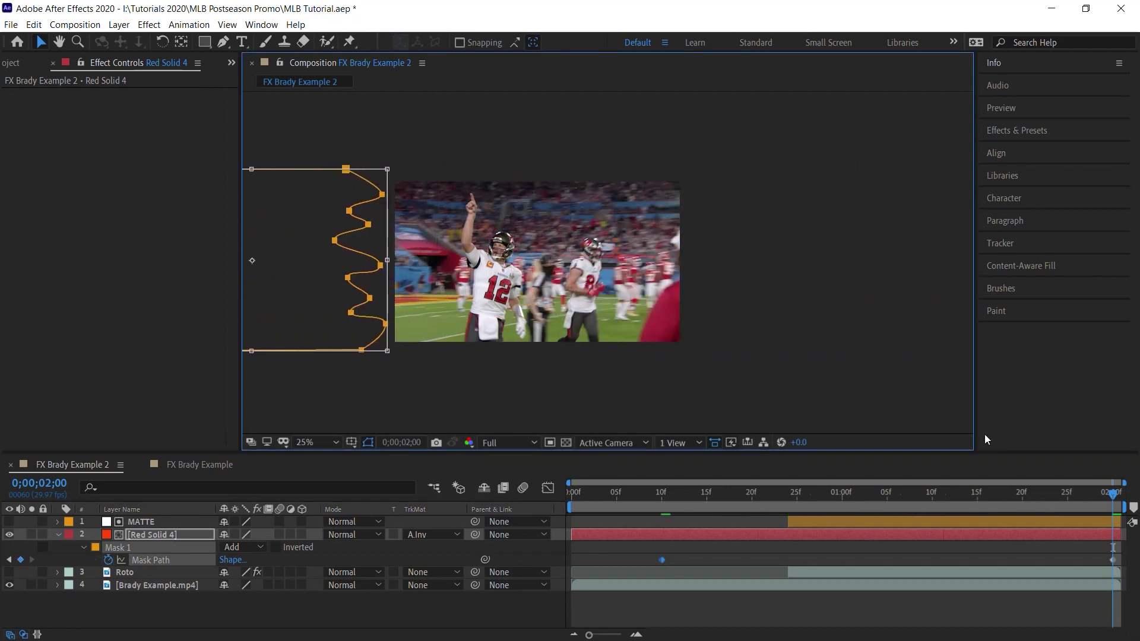
pyautogui.click(1114, 561)
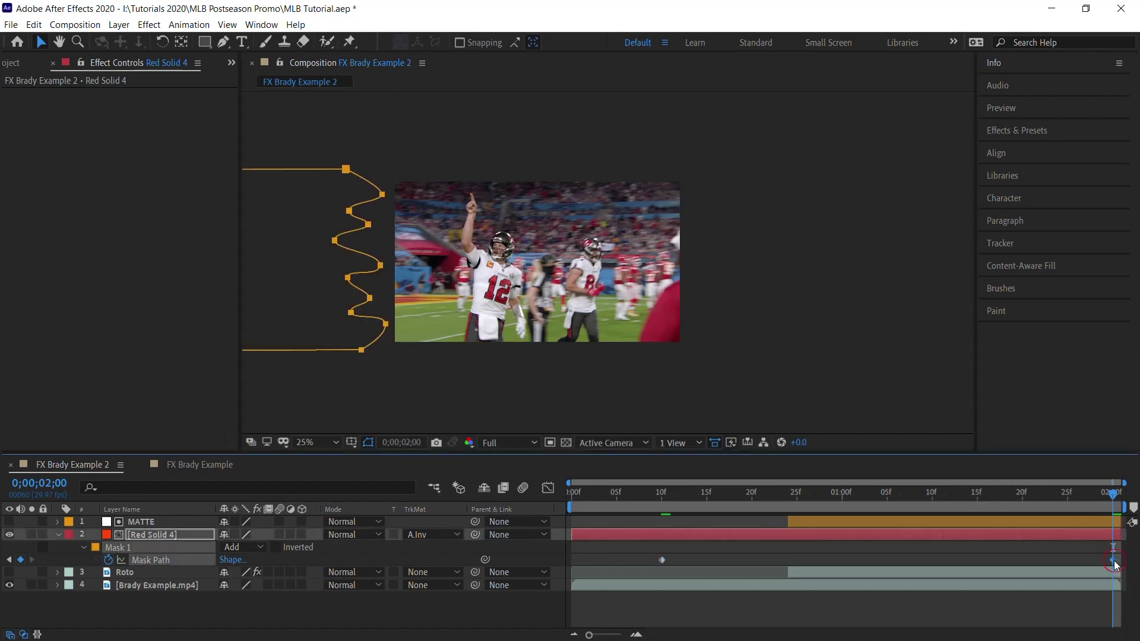
pyautogui.moveTo(337, 227)
pyautogui.mouseDown()
pyautogui.moveTo(351, 209)
pyautogui.moveTo(360, 227)
pyautogui.moveTo(331, 234)
pyautogui.moveTo(356, 257)
pyautogui.moveTo(357, 316)
pyautogui.mouseUp()
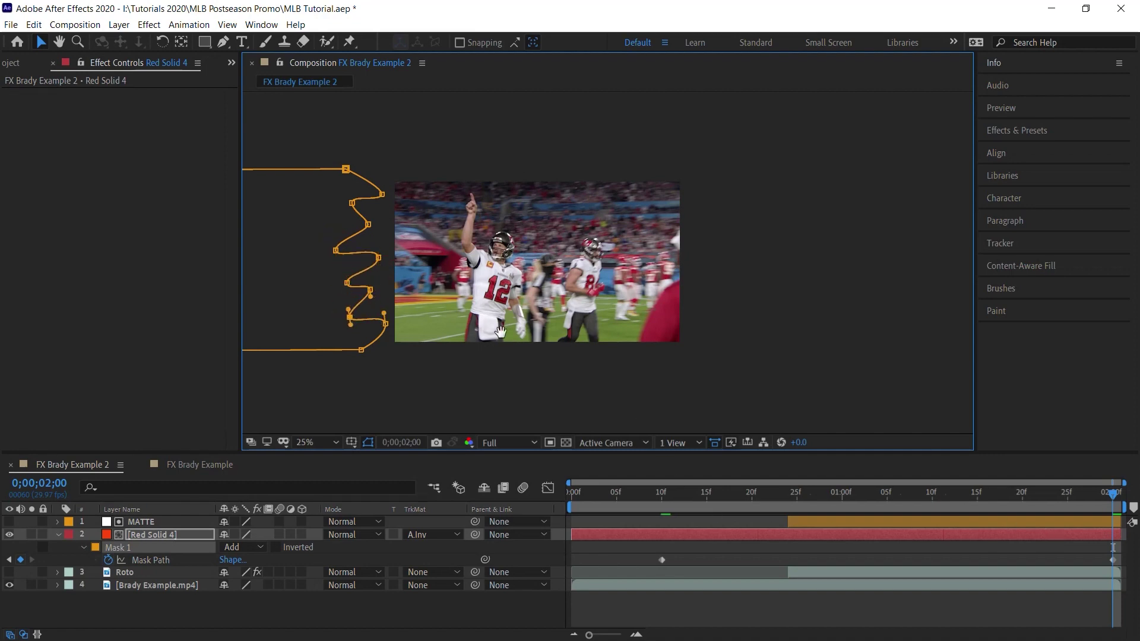
pyautogui.moveTo(462, 313); pyautogui.dragTo(830, 330)
pyautogui.click(482, 201)
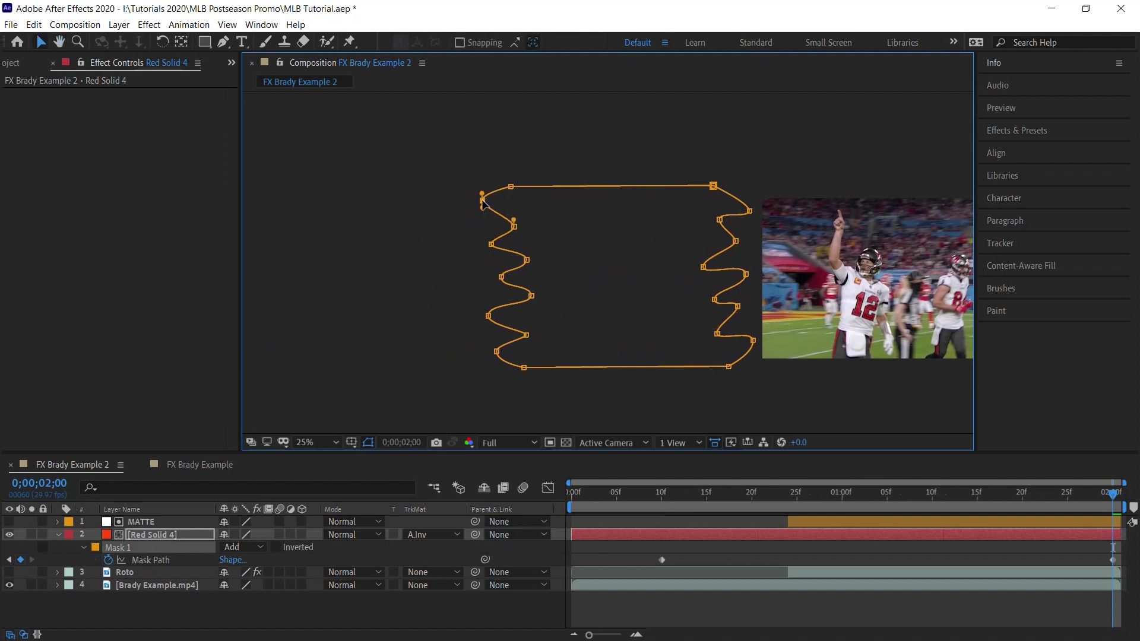
pyautogui.moveTo(491, 244); pyautogui.dragTo(492, 276)
pyautogui.moveTo(488, 315); pyautogui.dragTo(535, 343)
pyautogui.click(497, 351)
# Check the backdrop mid-slide at frame 25 and preview the sliding animation.
pyautogui.click(668, 493)
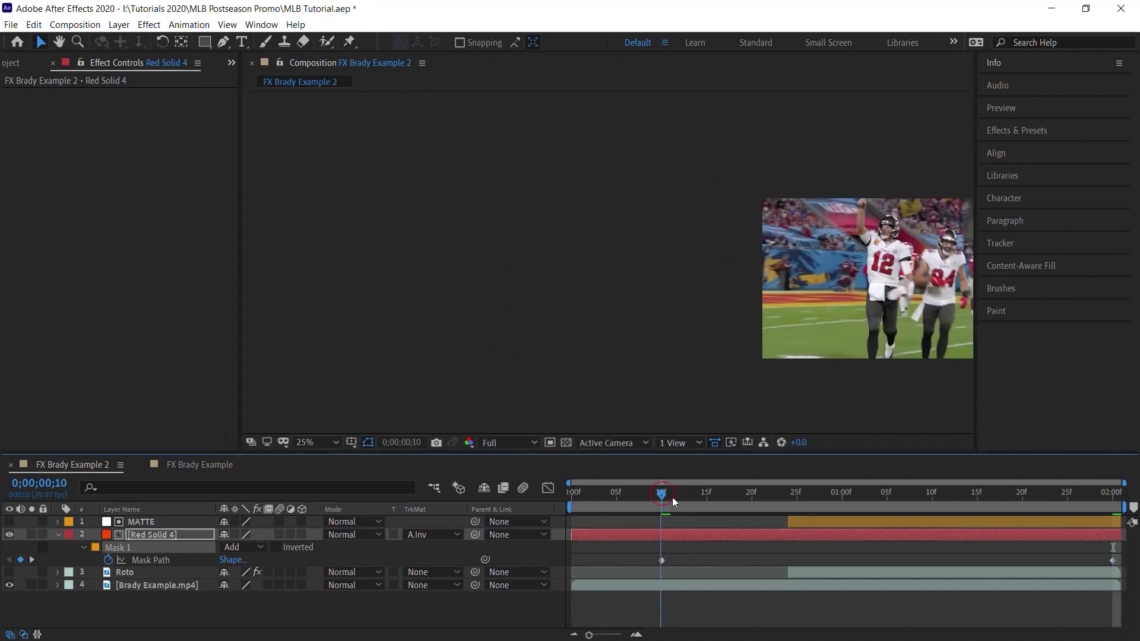
pyautogui.moveTo(684, 501); pyautogui.dragTo(797, 497)
pyautogui.hscroll(8, 631, 349)
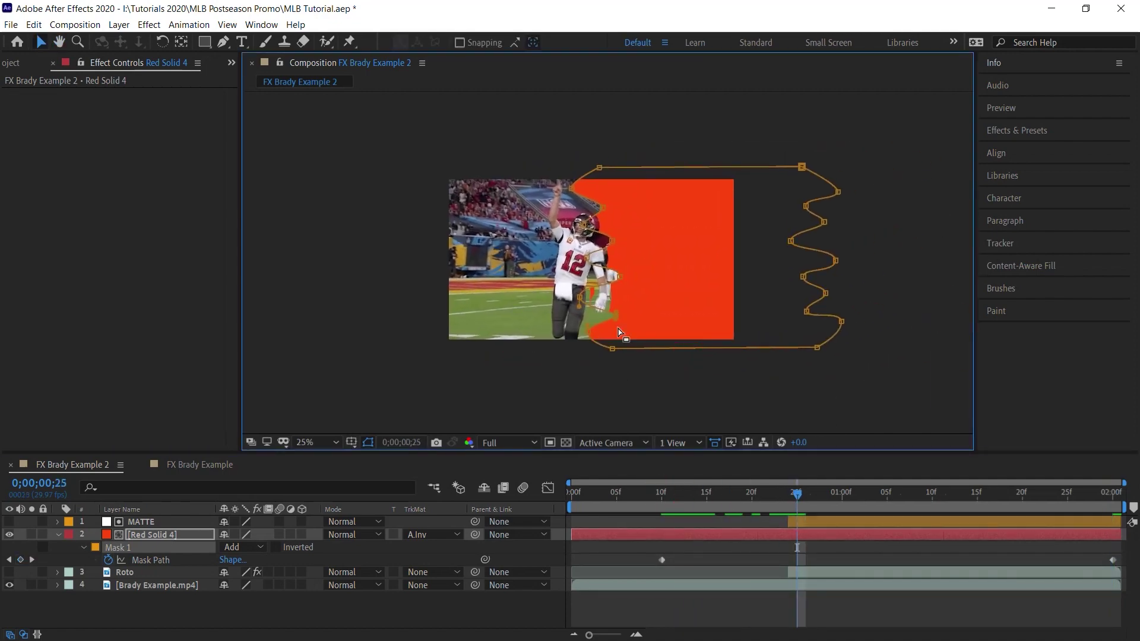
pyautogui.scroll(1, 619, 333)
pyautogui.press('space')
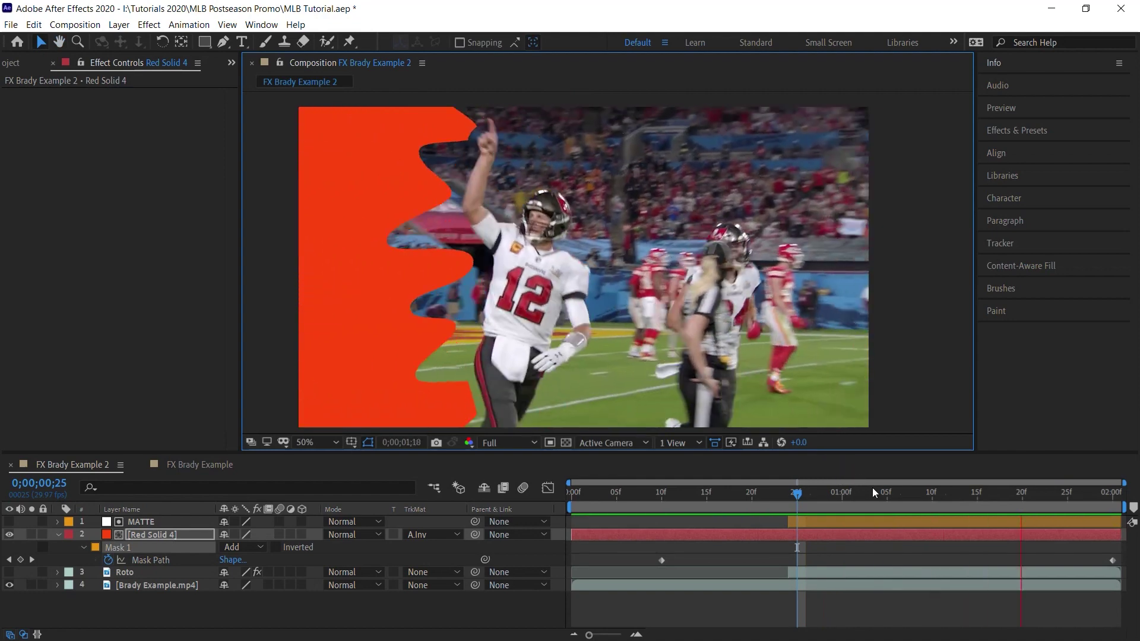
# Apply Easy Ease to both Mask Path keyframes.
pyautogui.click(661, 494)
pyautogui.moveTo(640, 550); pyautogui.dragTo(1117, 567)
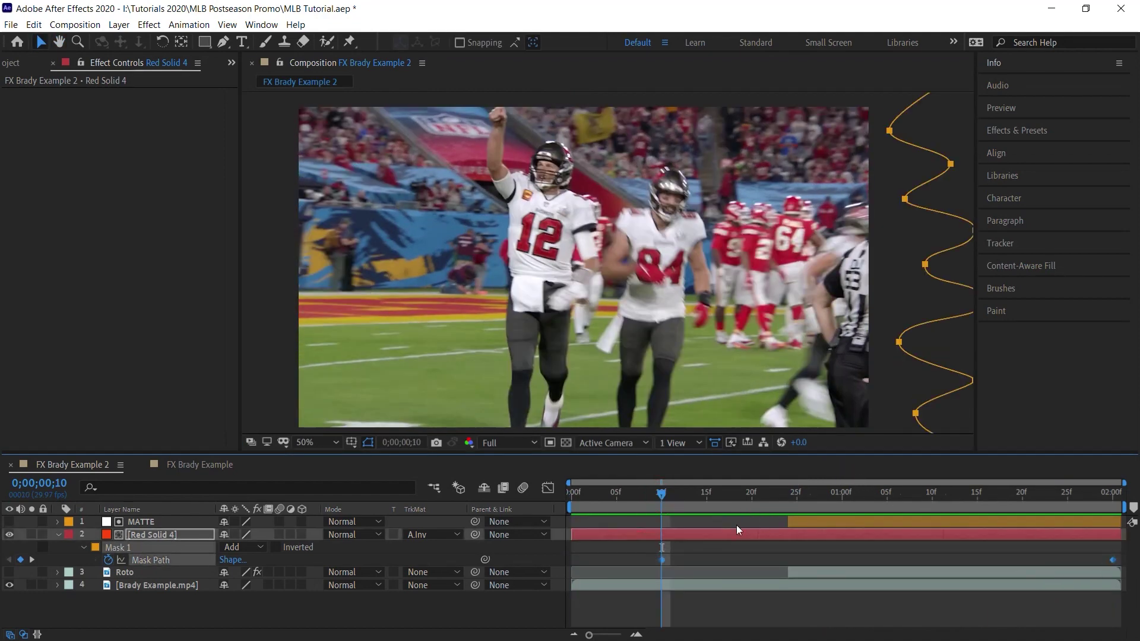
pyautogui.rightClick(662, 560)
pyautogui.moveTo(760, 549)
pyautogui.click(855, 463)
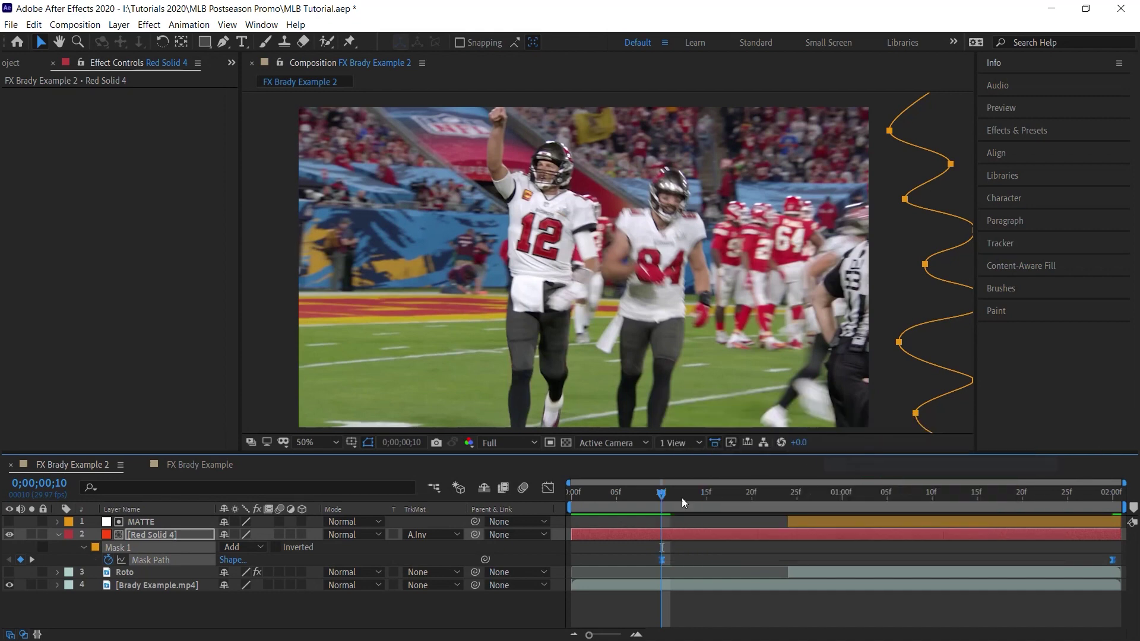
# Shift the speed curve's peak earlier in the Graph Editor, preview, then return to layer bars.
pyautogui.click(548, 488)
pyautogui.moveTo(648, 582); pyautogui.dragTo(780, 598)
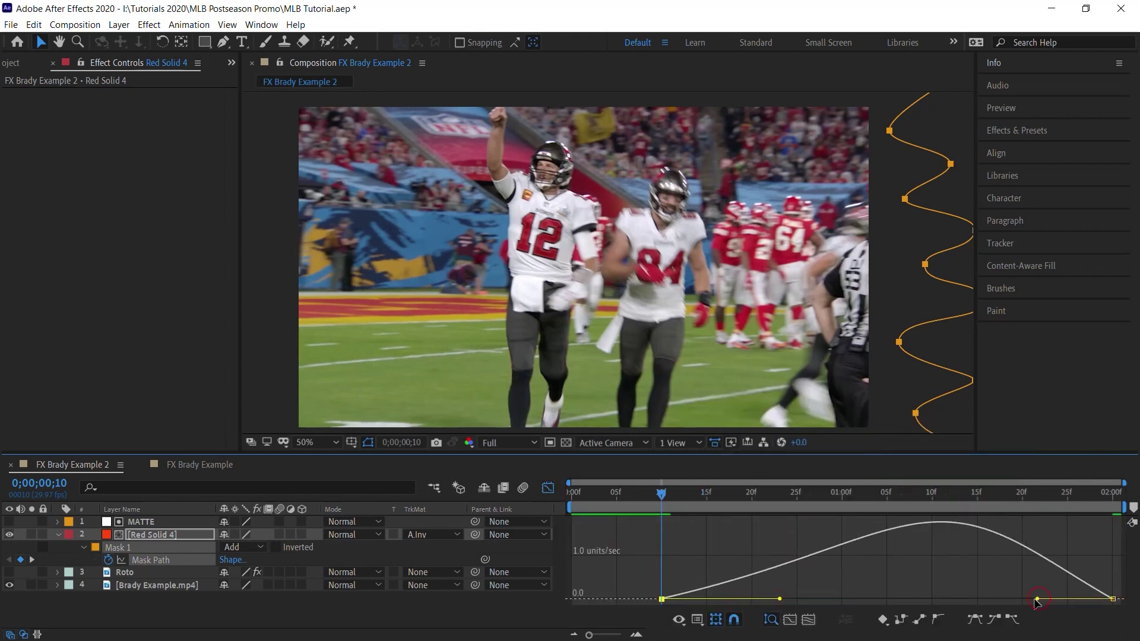
pyautogui.moveTo(1031, 600); pyautogui.dragTo(1010, 600)
pyautogui.press('space')
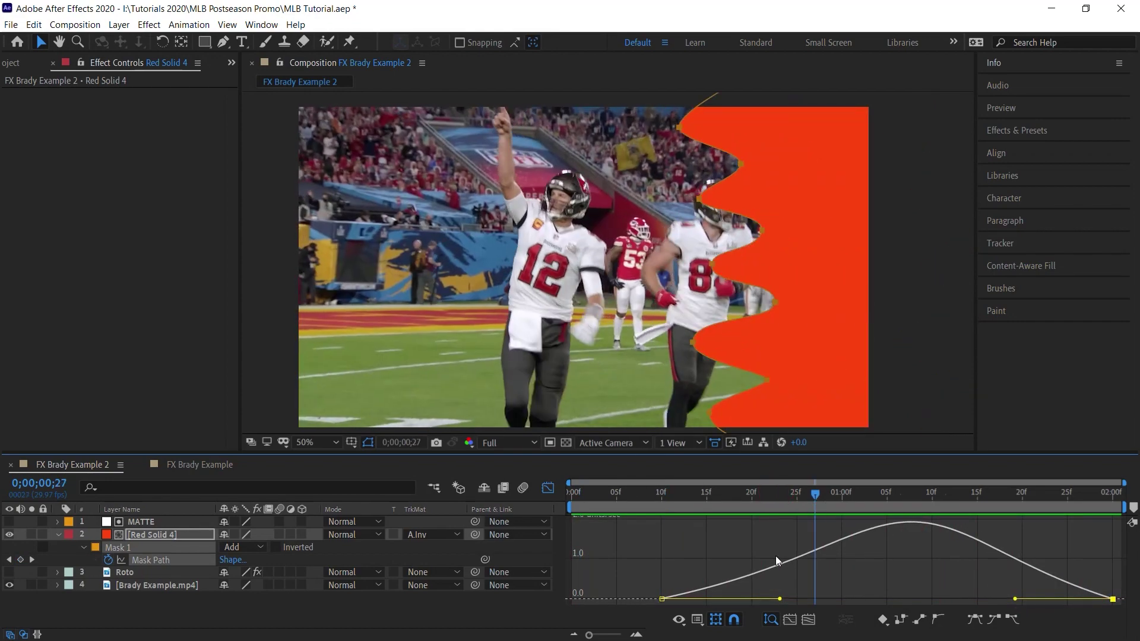
pyautogui.click(548, 488)
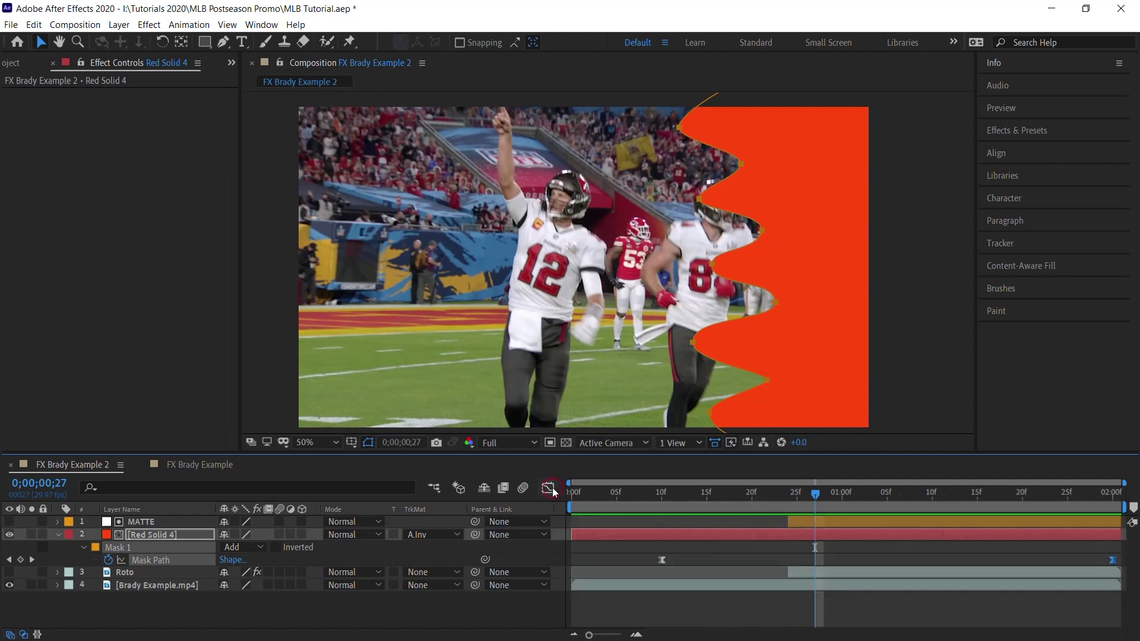
# Apply Turbulent Displace to Red Solid 4 at a frame just past one second.
pyautogui.moveTo(902, 498); pyautogui.dragTo(925, 501)
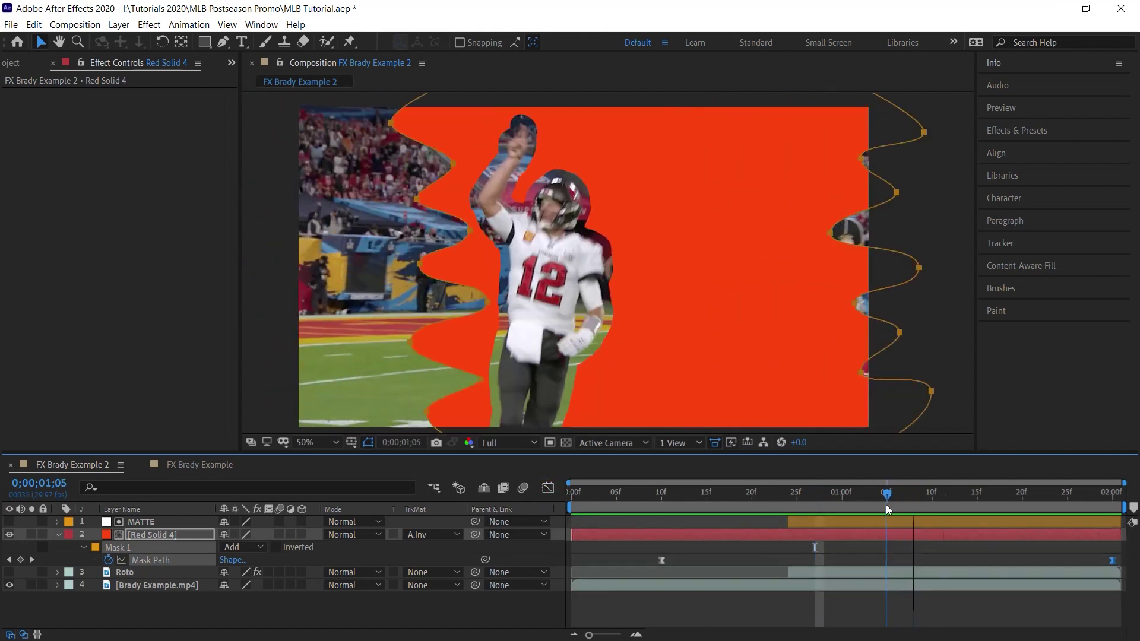
pyautogui.press('pagedown')
pyautogui.click(192, 535)
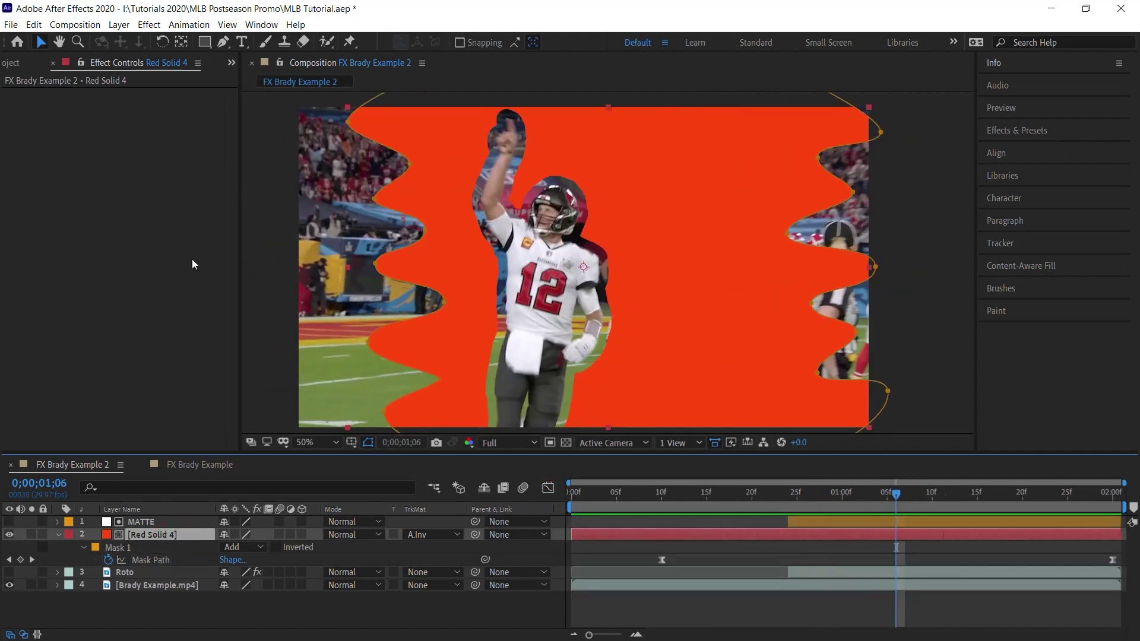
pyautogui.click(149, 25)
pyautogui.moveTo(184, 203)
pyautogui.click(407, 575)
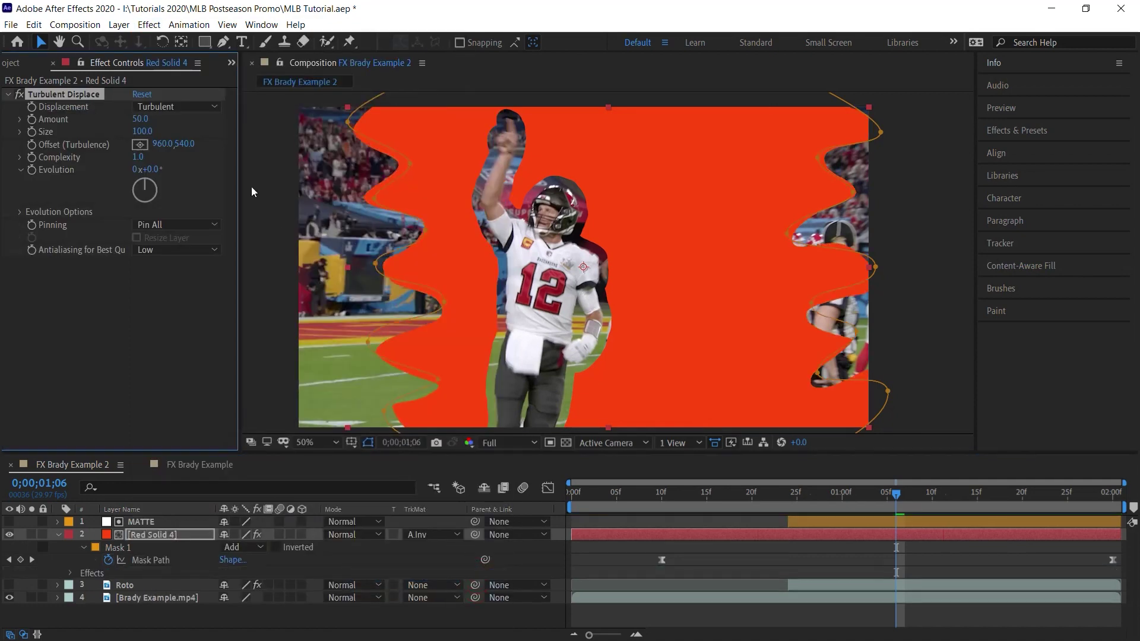
# Set Turbulent Displace to Horizontal Displacement with Amount 30 and Size 150.
pyautogui.click(177, 106)
pyautogui.click(210, 230)
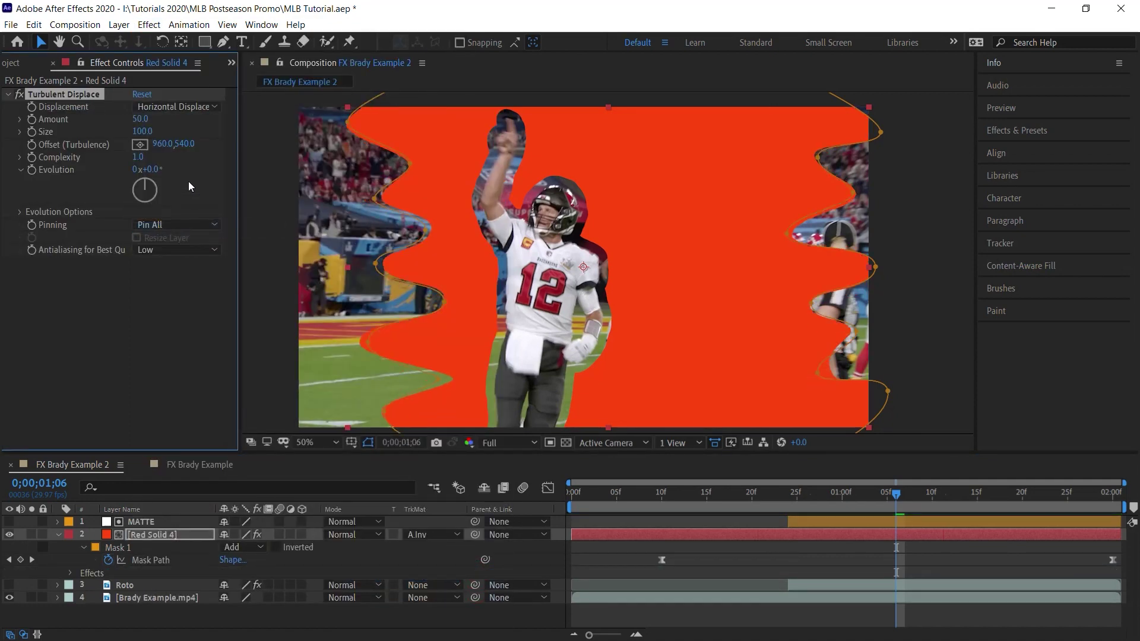
pyautogui.write('30')
pyautogui.press('Tab')
pyautogui.write('150')
pyautogui.press('Return')
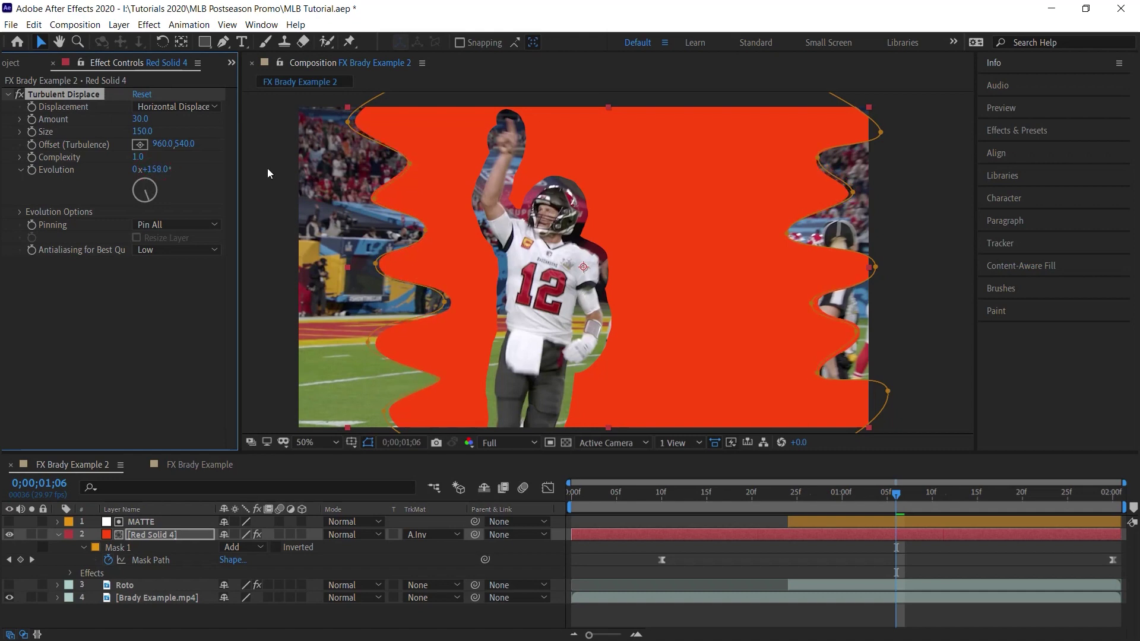
# Drive Evolution with the expression time*1000 and preview the wobbling backdrop.
pyautogui.keyDown('alt'); pyautogui.click(32, 170); pyautogui.keyUp('alt')
pyautogui.write('time')
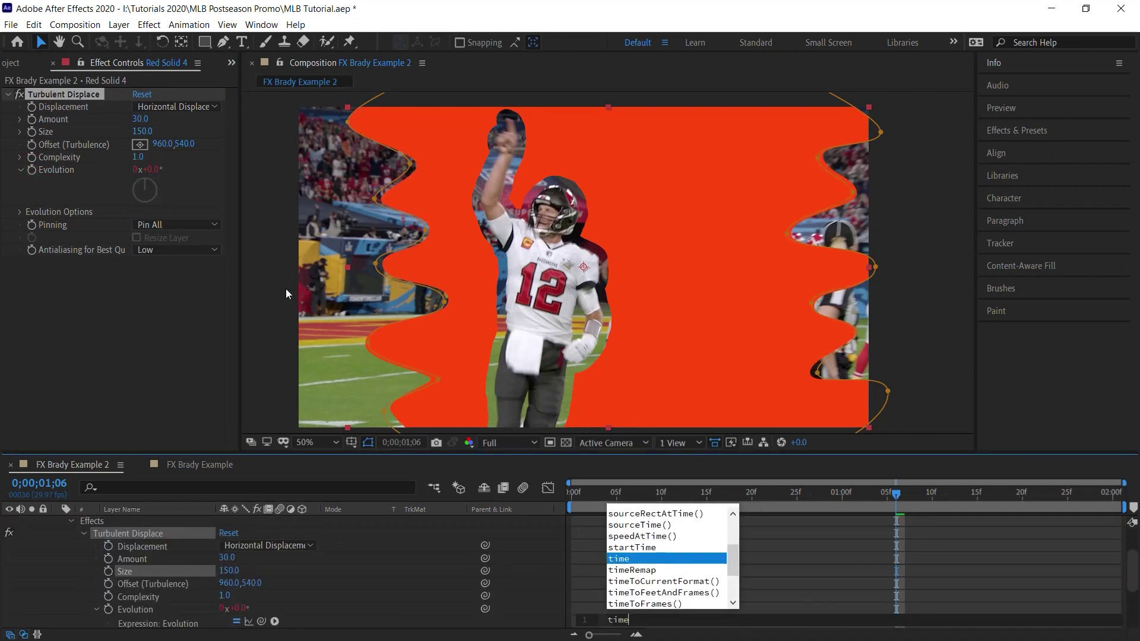
pyautogui.write('*1000')
pyautogui.press('KP_Enter')
pyautogui.press('space')
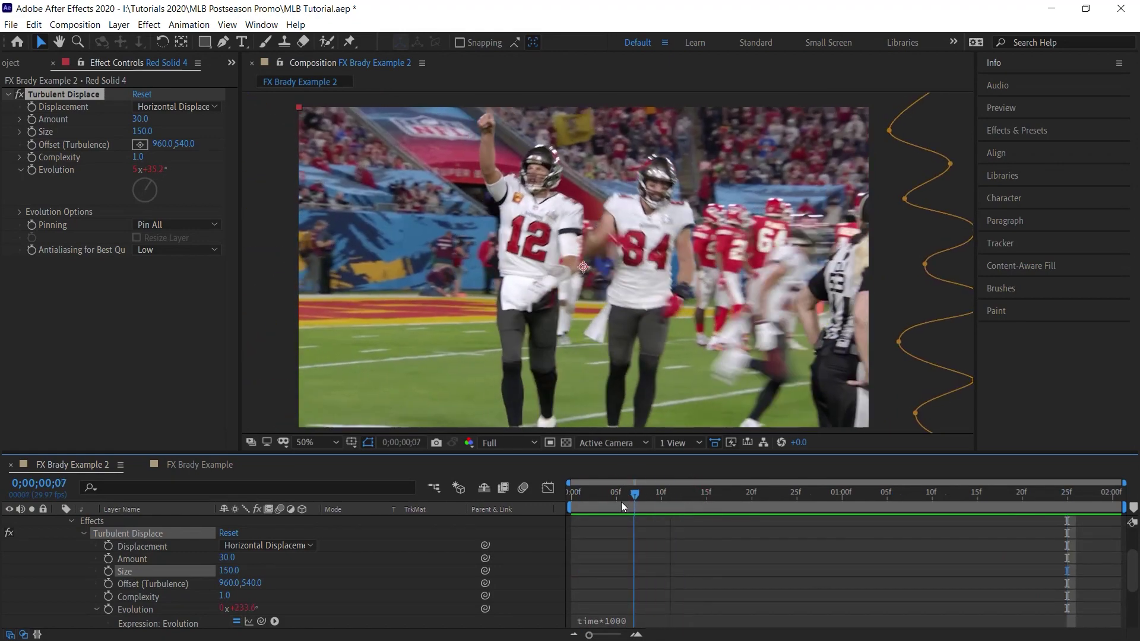
# Add Posterize Time at a 15 frame rate to Red Solid 4 and scrub to check the choppy wobble.
pyautogui.press('space')
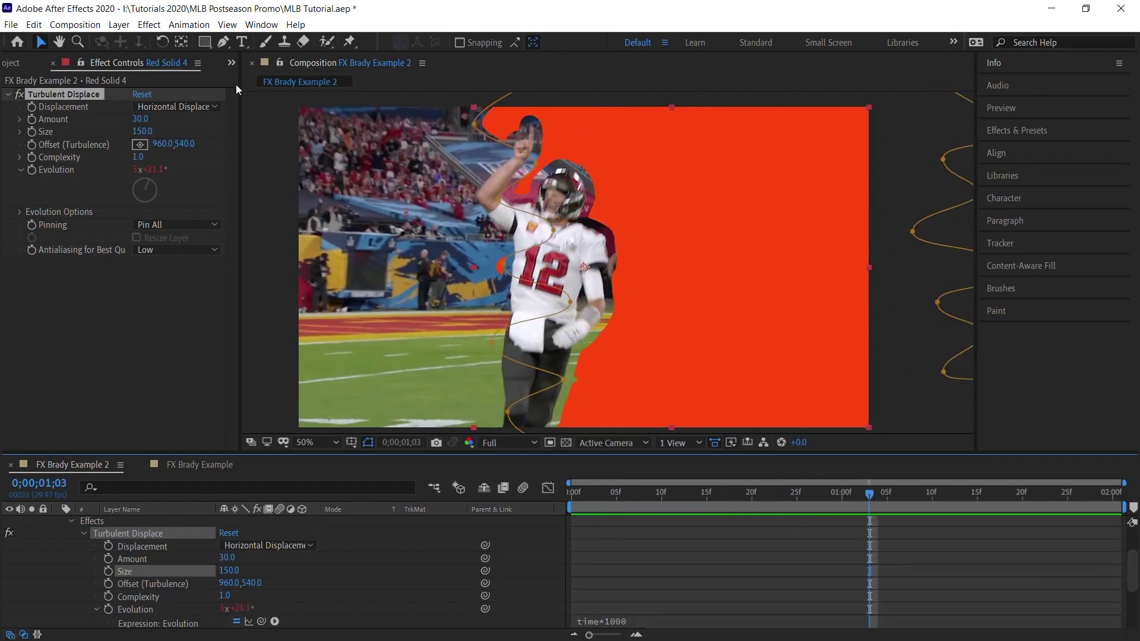
pyautogui.moveTo(912, 485); pyautogui.dragTo(895, 514)
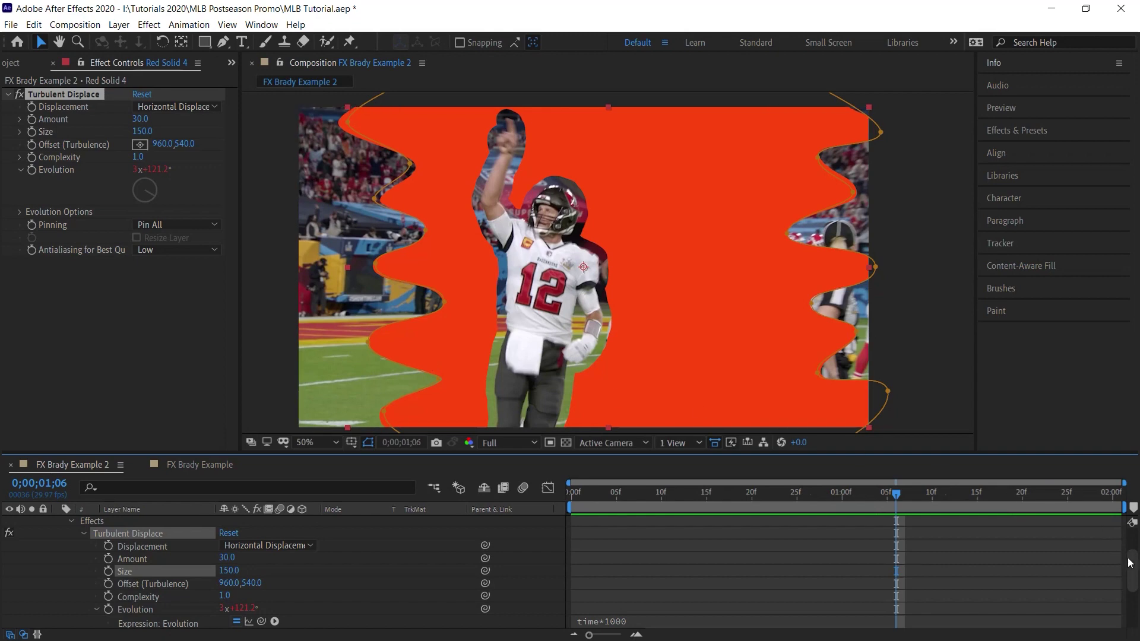
pyautogui.scroll(4, 1132, 568)
pyautogui.click(149, 25)
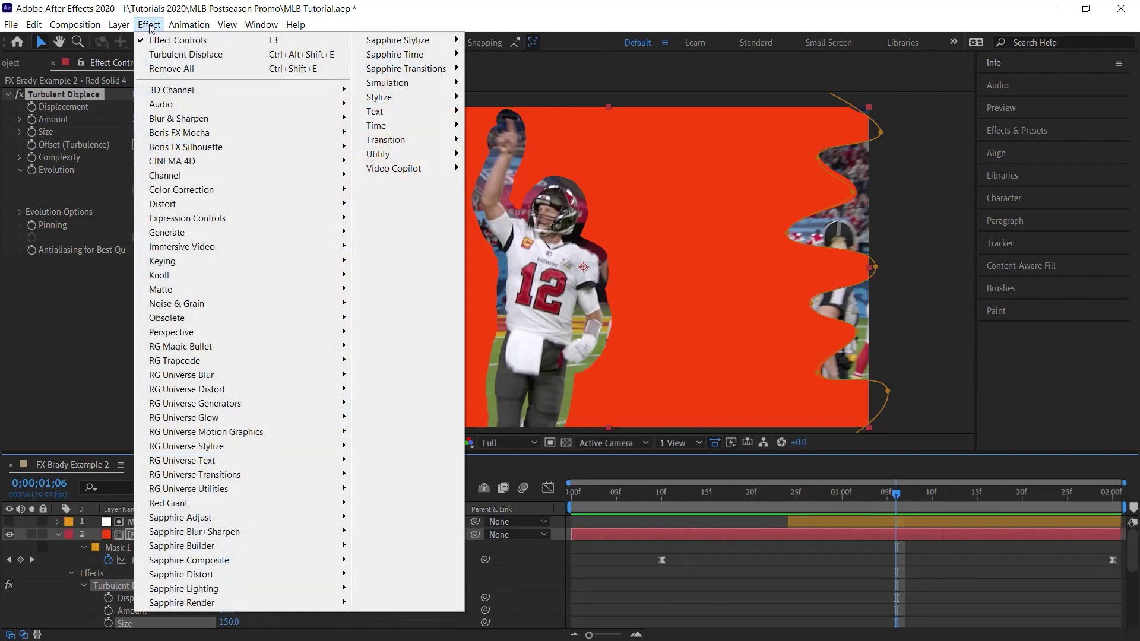
pyautogui.moveTo(415, 125)
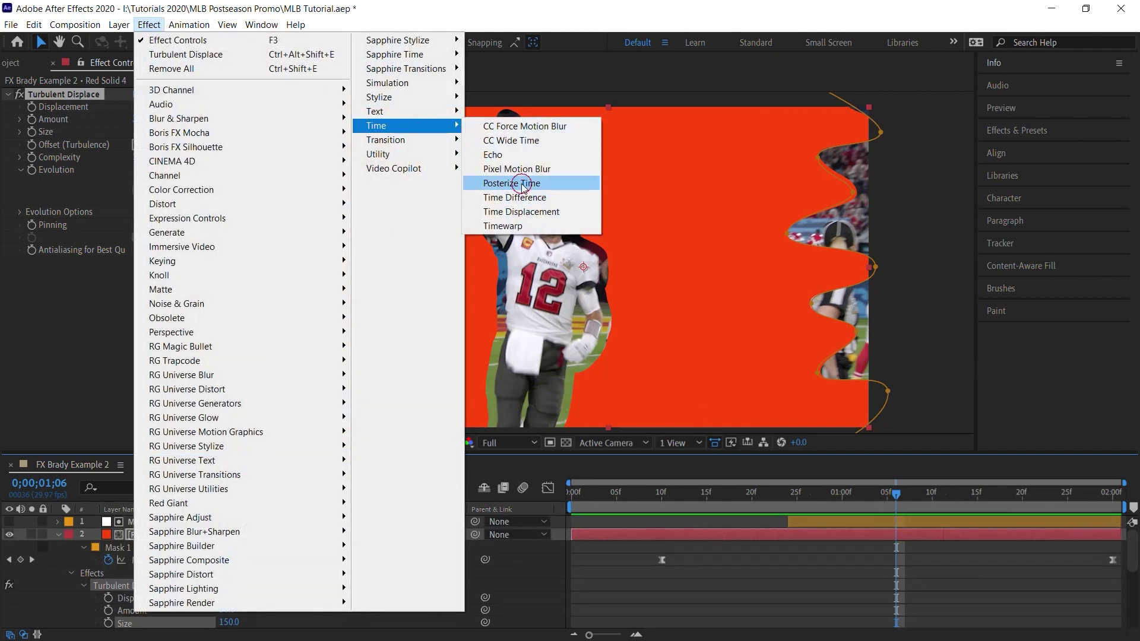
pyautogui.click(512, 183)
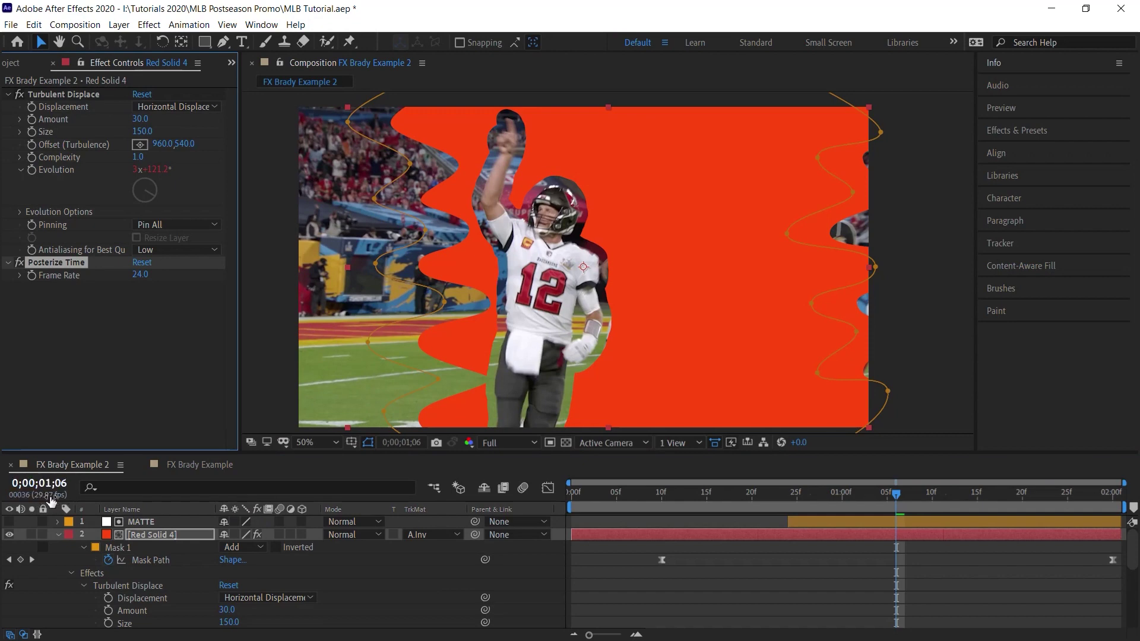
pyautogui.click(142, 274)
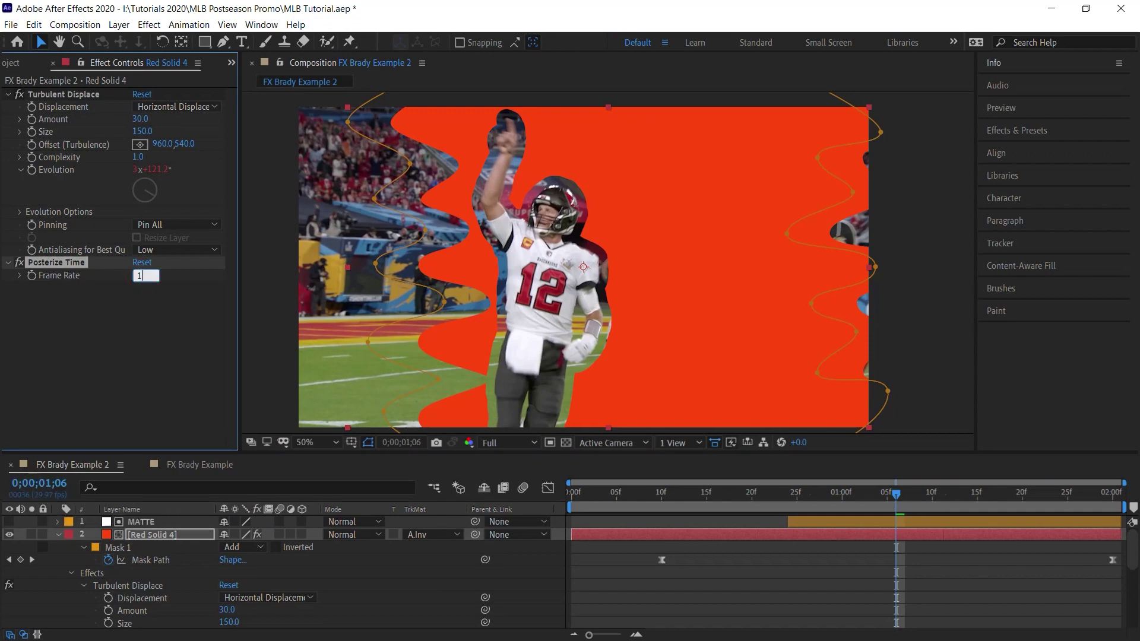
pyautogui.press('Return')
pyautogui.click(645, 490)
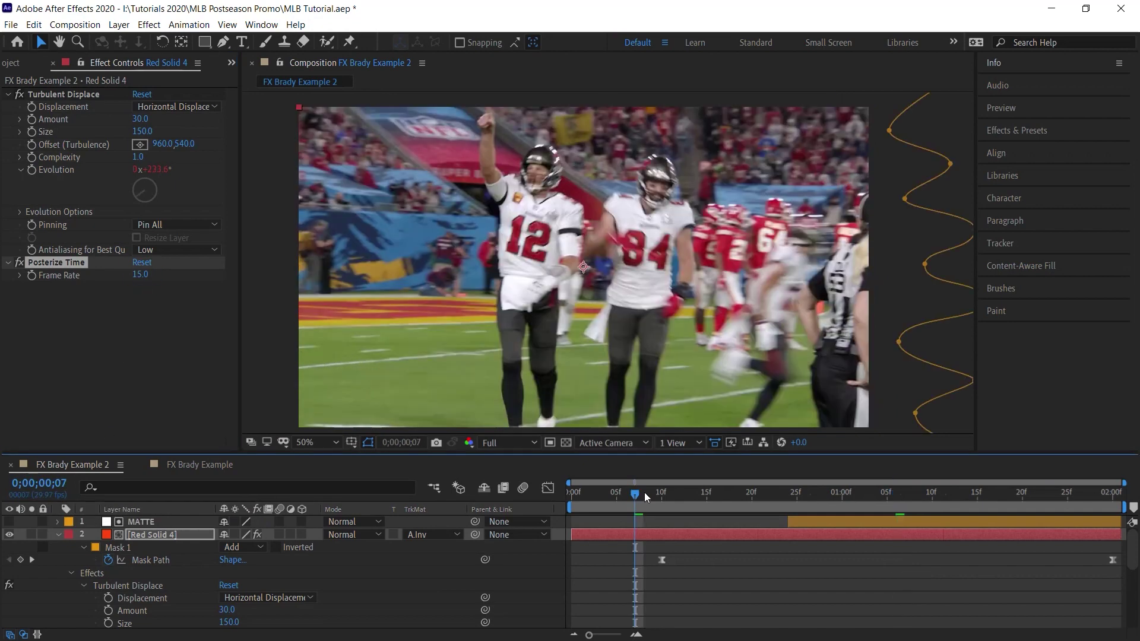
pyautogui.moveTo(643, 496); pyautogui.dragTo(905, 508)
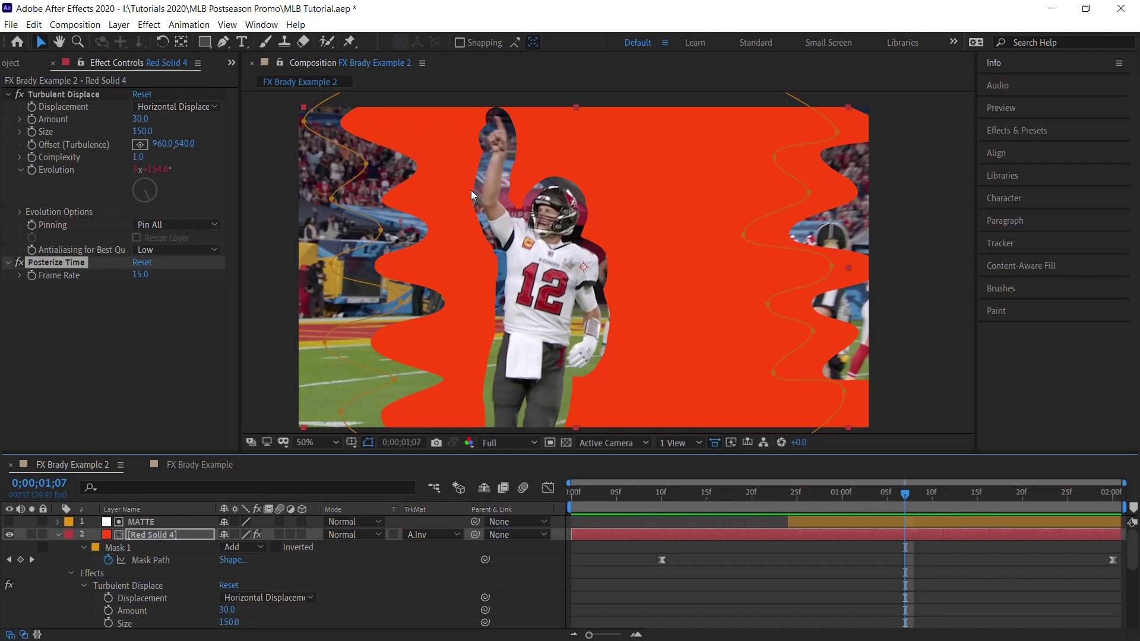
# Copy the Turbulent Displace effect and paste it onto the MATTE layer.
pyautogui.click(147, 485)
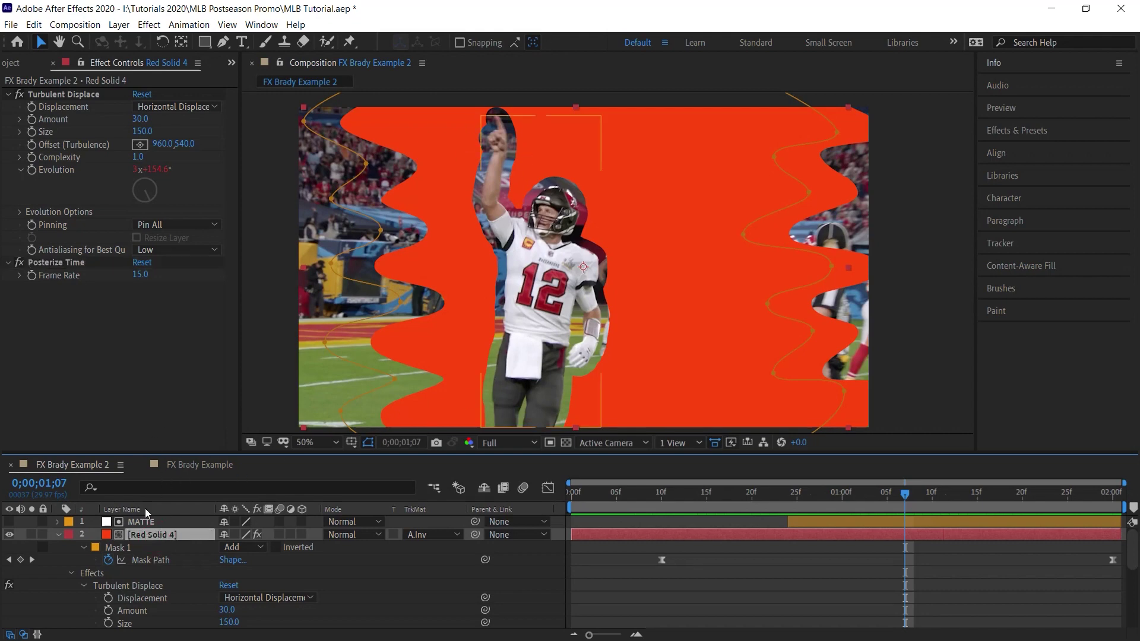
pyautogui.click(75, 95)
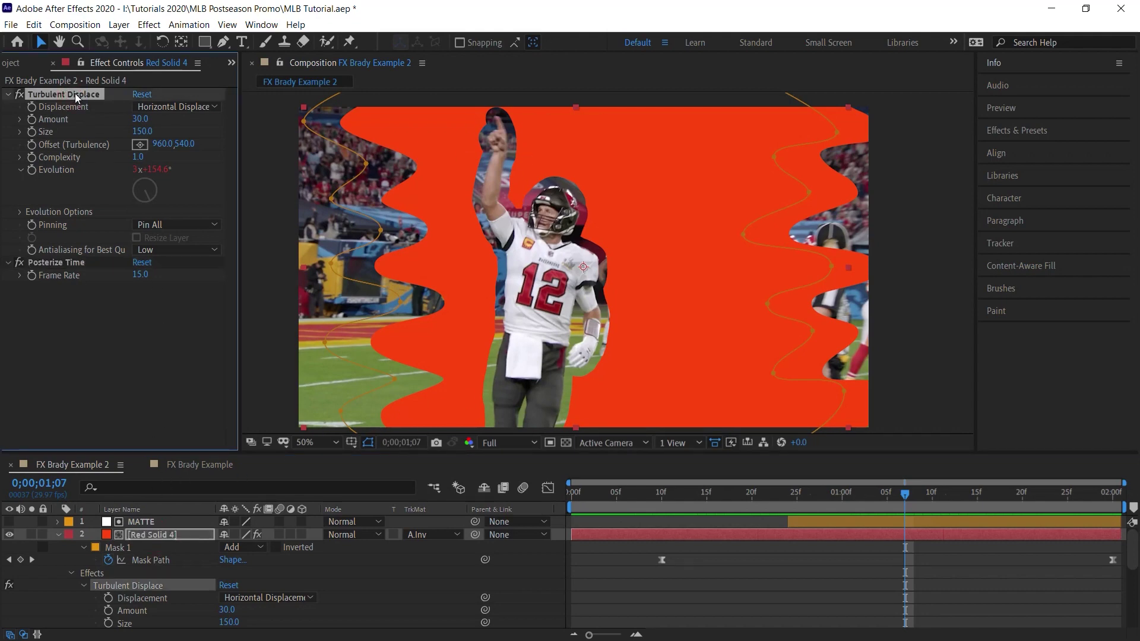
pyautogui.click(172, 521)
pyautogui.hotkey('ctrl', 'v')
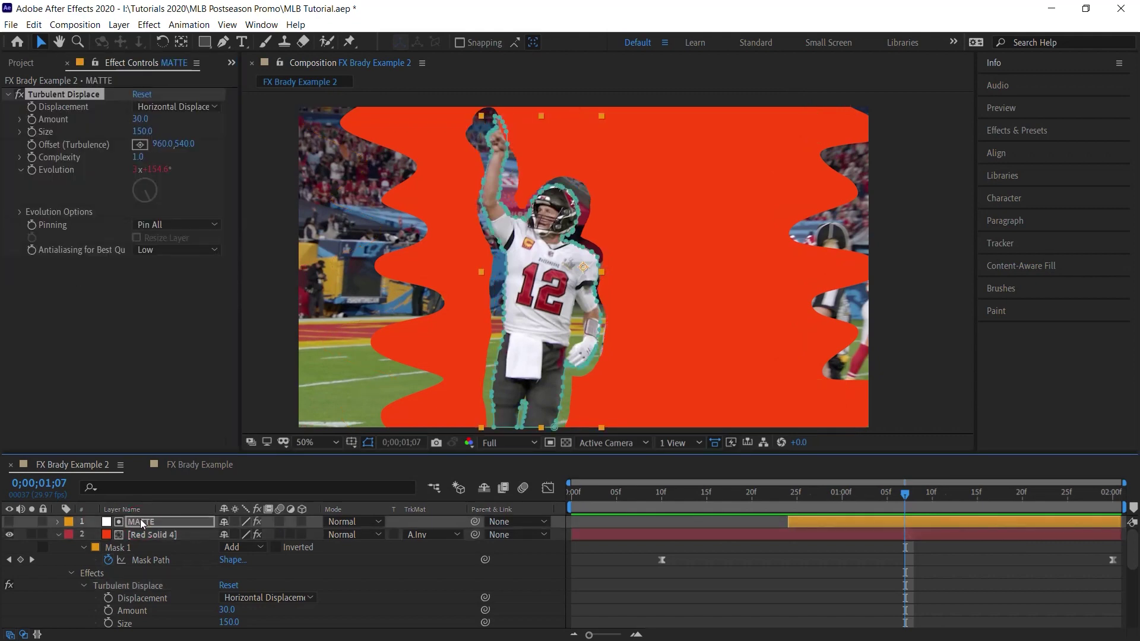
# Change MATTE's Turbulent Displace Evolution expression from time*1000 to time*300.
pyautogui.click(59, 535)
pyautogui.click(57, 522)
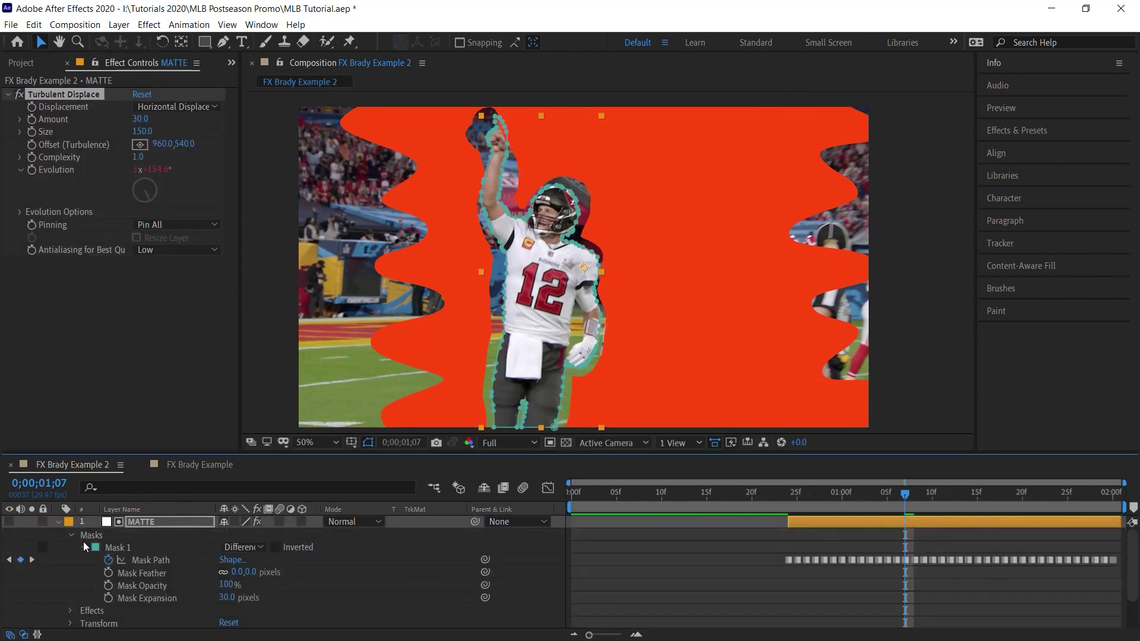
pyautogui.click(83, 547)
pyautogui.click(72, 535)
pyautogui.click(71, 547)
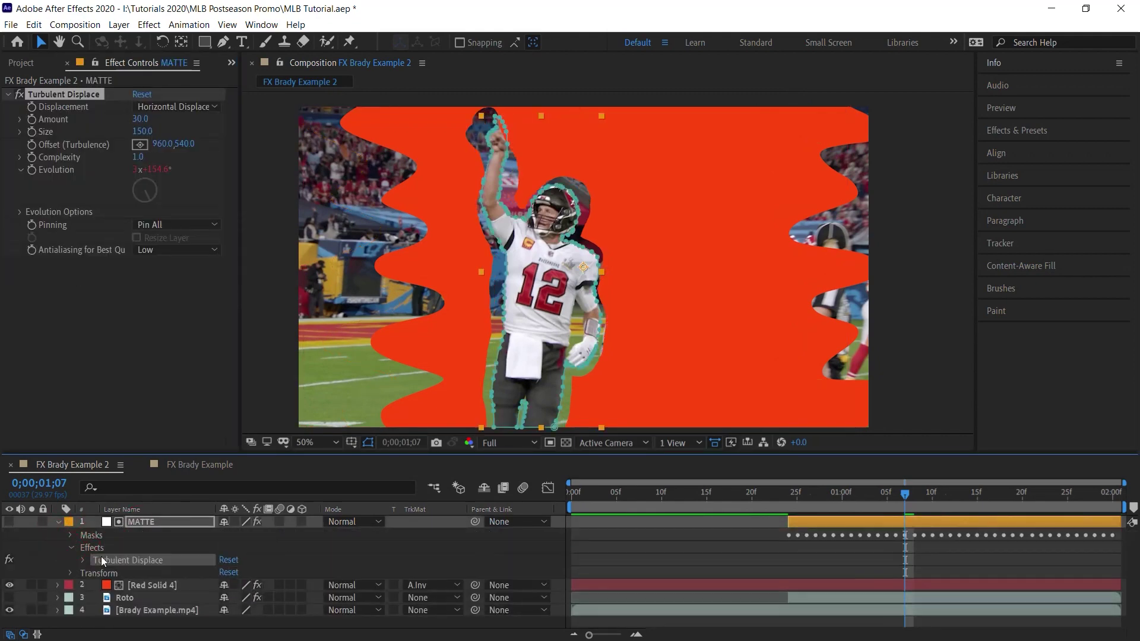
pyautogui.click(83, 560)
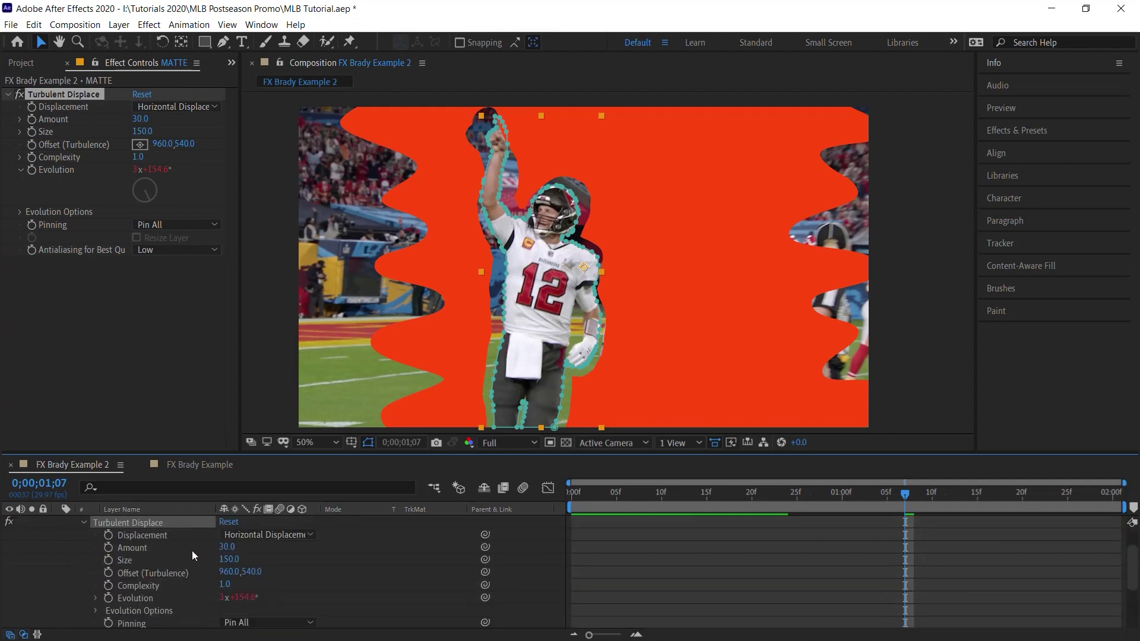
pyautogui.click(97, 598)
pyautogui.click(607, 609)
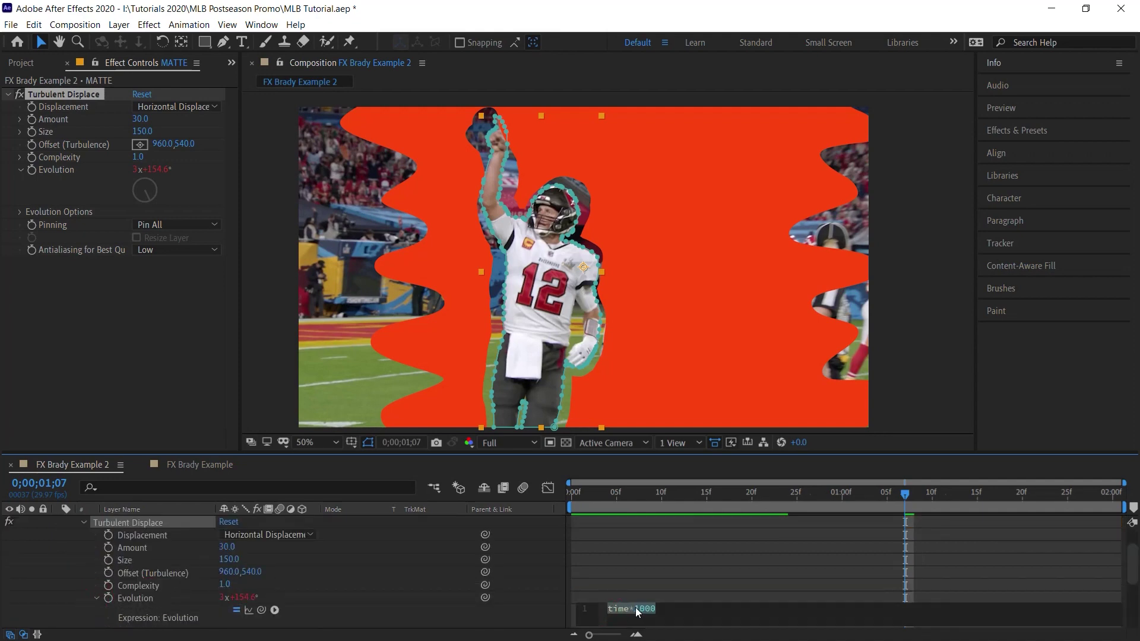
pyautogui.click(636, 609)
pyautogui.write('3')
pyautogui.moveTo(601, 494); pyautogui.dragTo(913, 486)
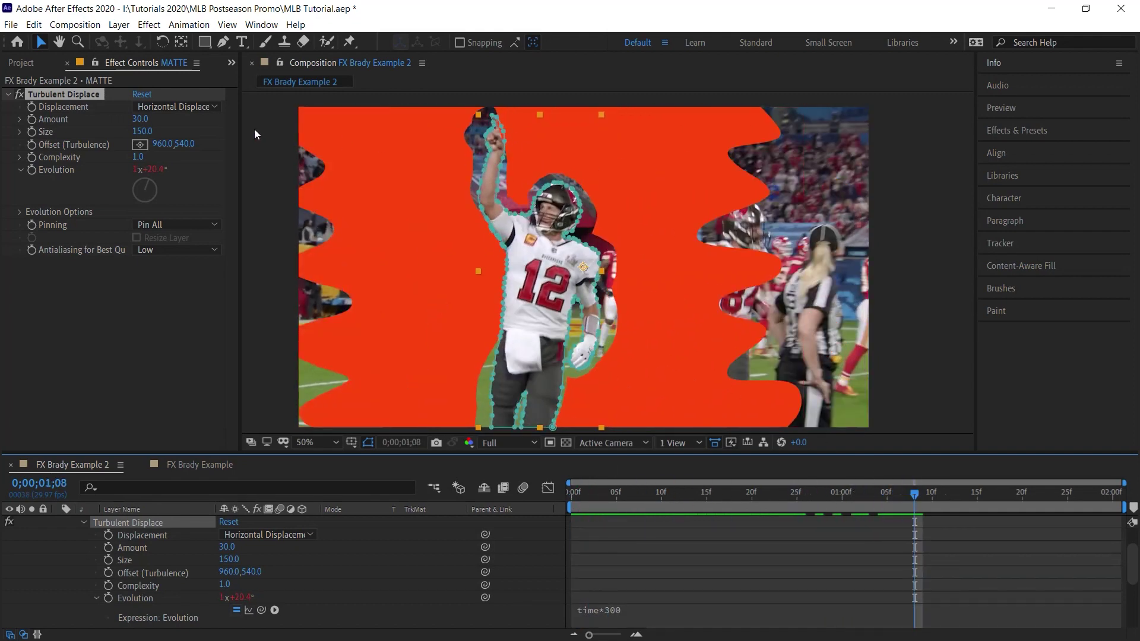
# Set MATTE's Turbulent Displace Size to 100 and Amount to 20, then add Posterize Time.
pyautogui.click(142, 131)
pyautogui.write('100')
pyautogui.press('Return')
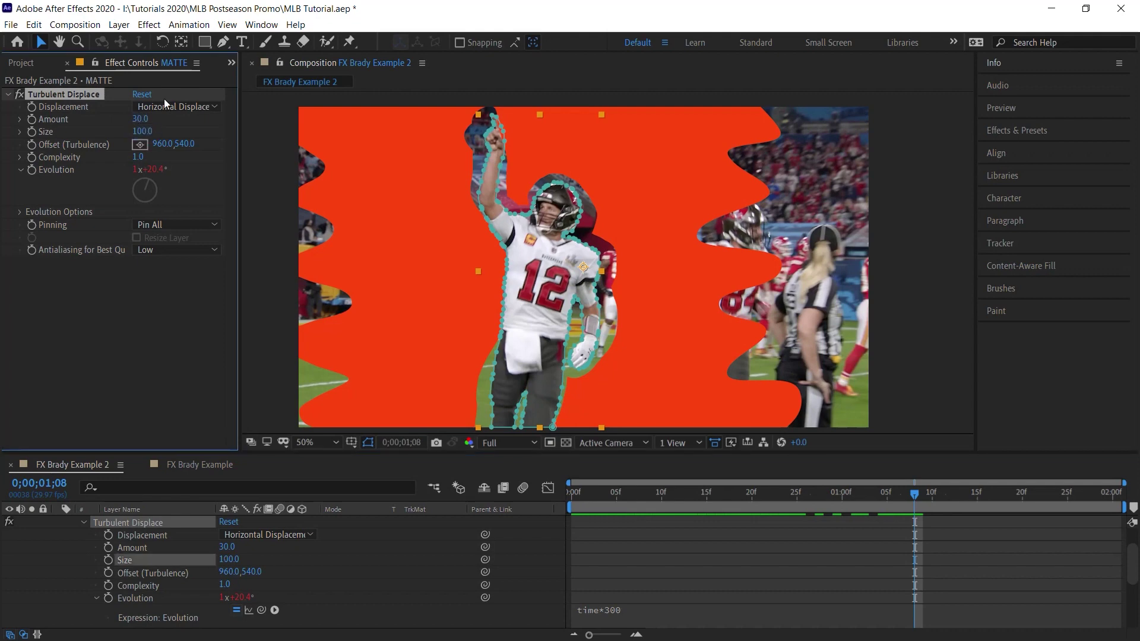
pyautogui.click(140, 120)
pyautogui.write('20')
pyautogui.press('Return')
pyautogui.moveTo(920, 497)
pyautogui.mouseDown()
pyautogui.moveTo(833, 506)
pyautogui.moveTo(971, 494)
pyautogui.moveTo(904, 499)
pyautogui.mouseUp()
pyautogui.click(146, 25)
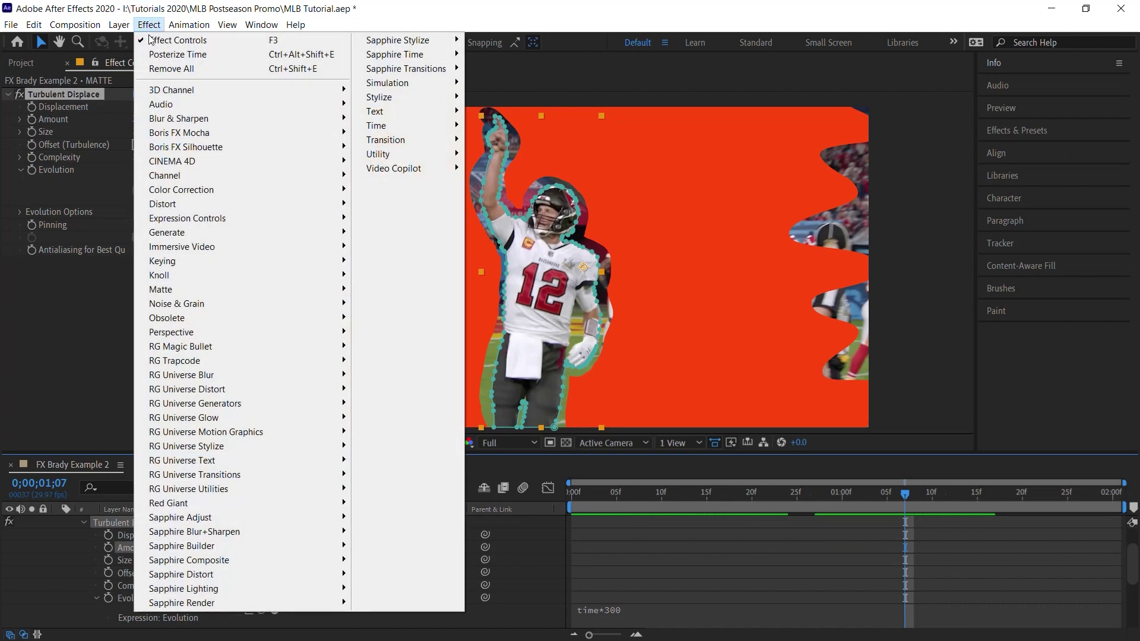
pyautogui.click(178, 54)
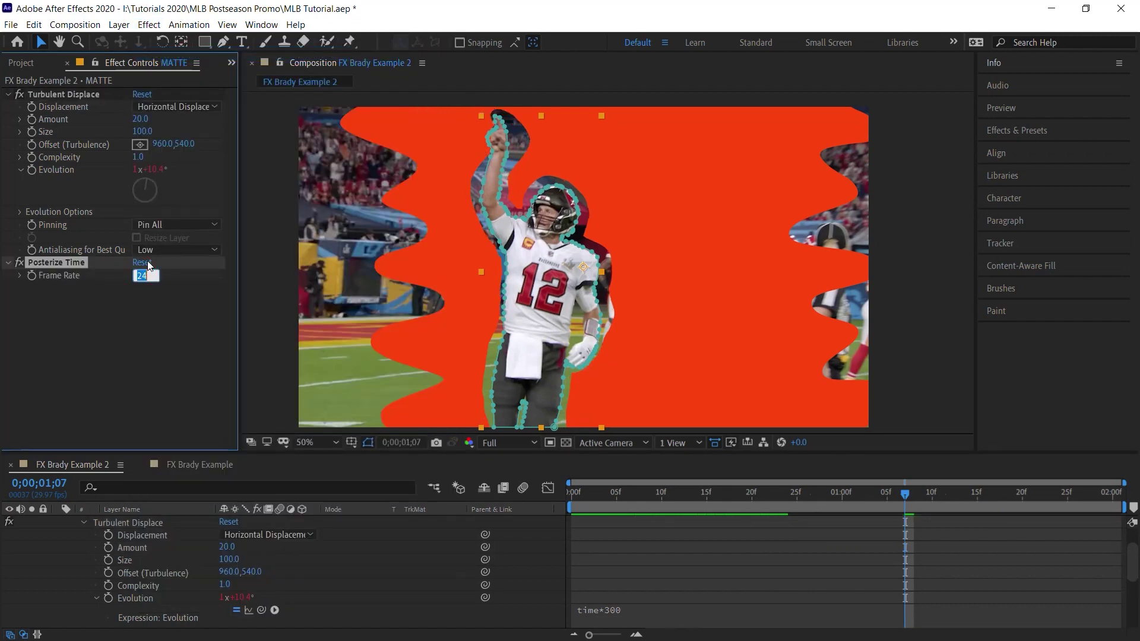